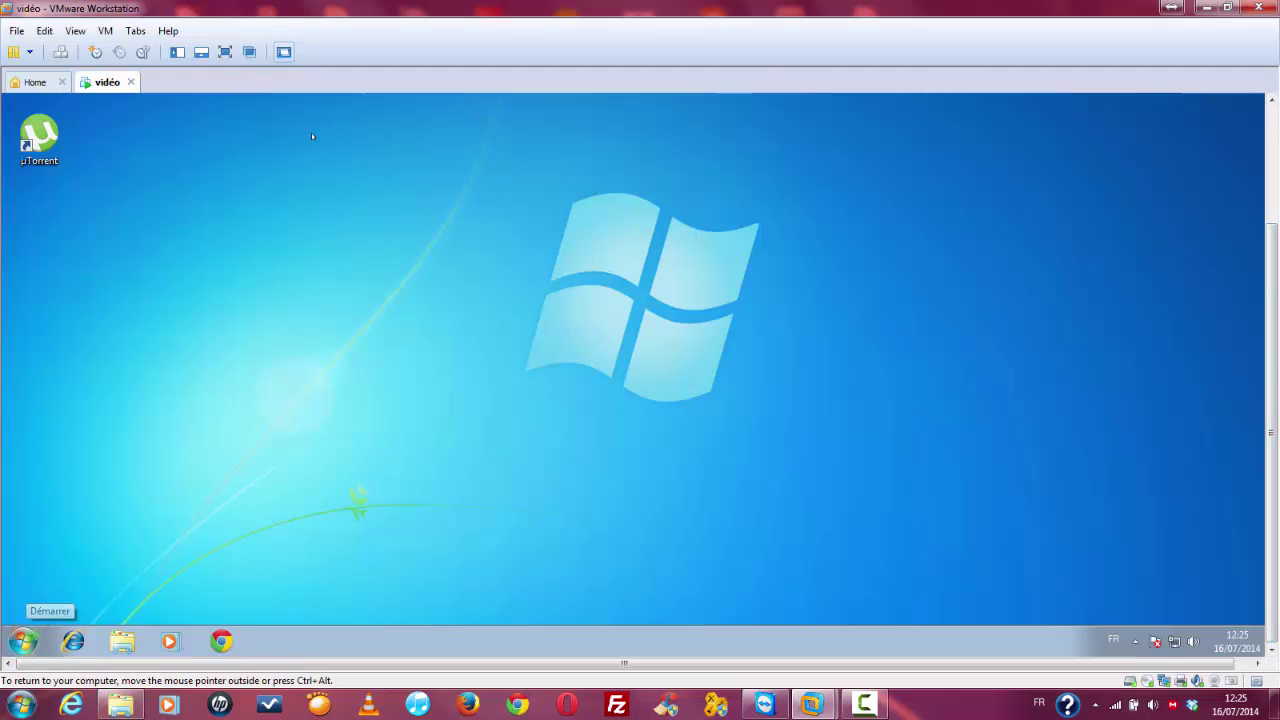
Step: In full-screen view, check the guest's system properties from Computer's context menu, then close them
left_click(222, 52)
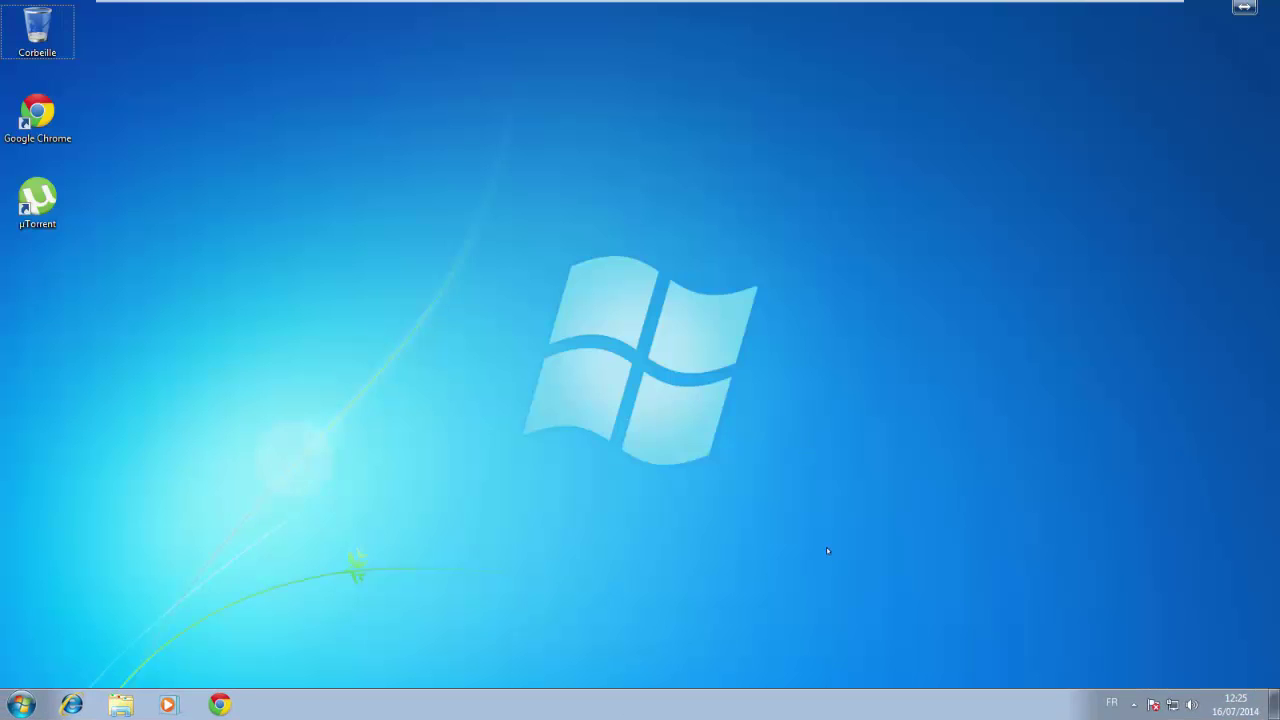
left_click(21, 705)
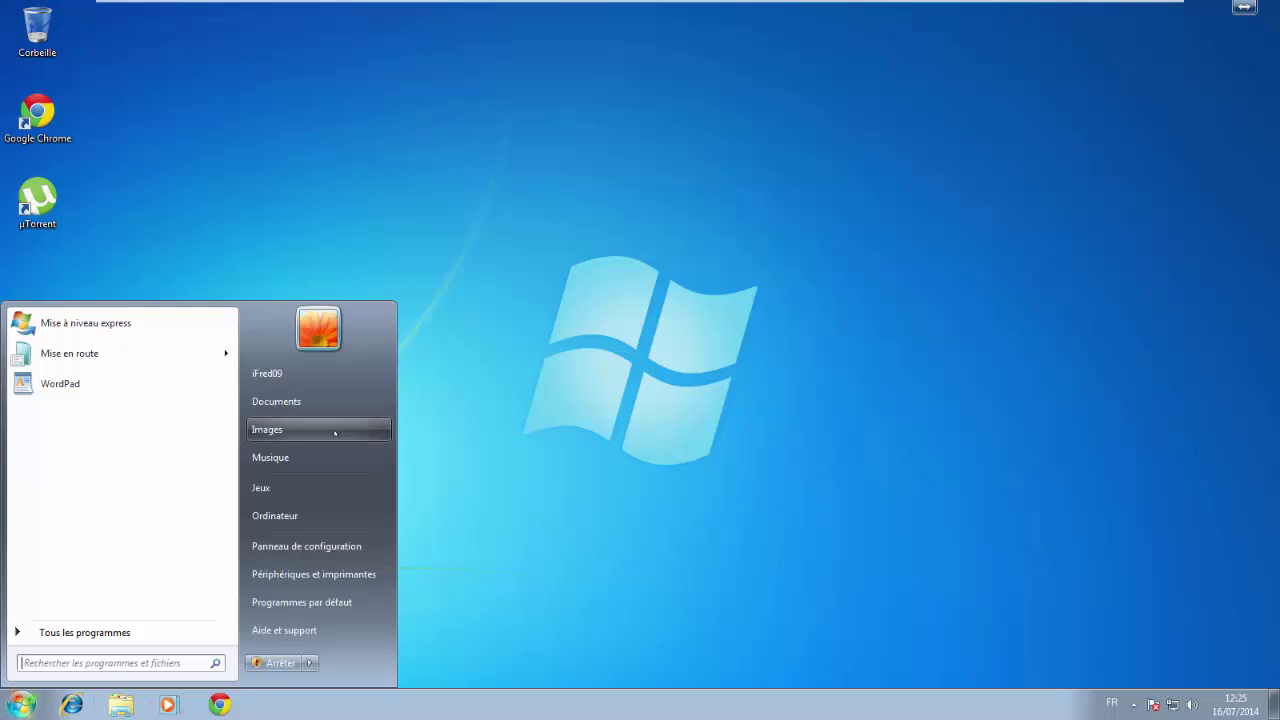
right_click(285, 513)
left_click(400, 650)
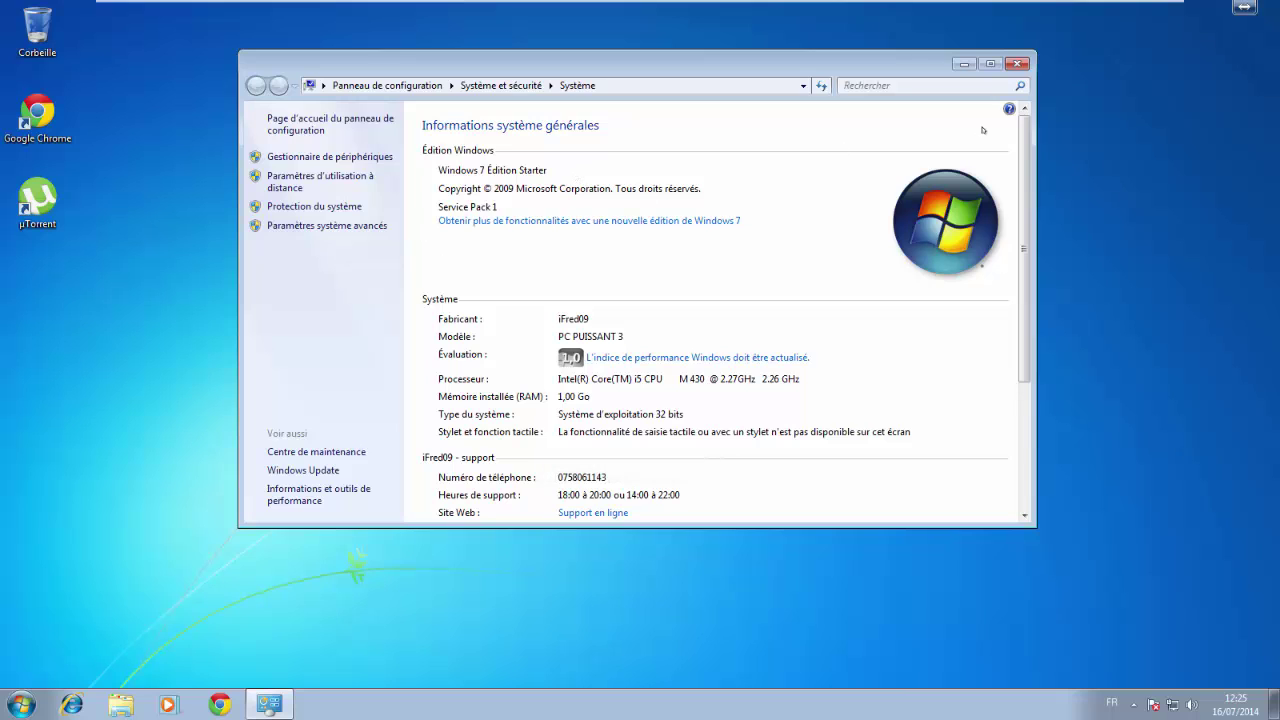
left_click(1017, 64)
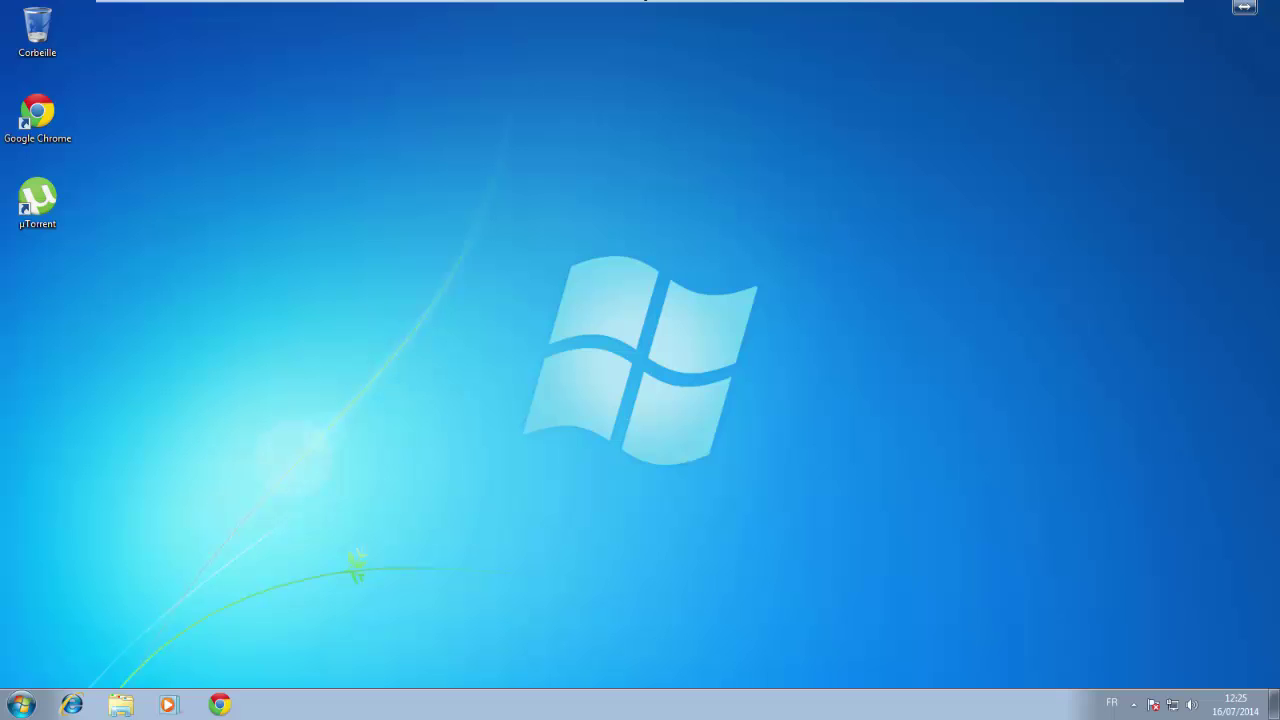
Step: Leave full-screen mode and look over the host's ISO files folder
mouse_move(645, 1)
left_click(534, 34)
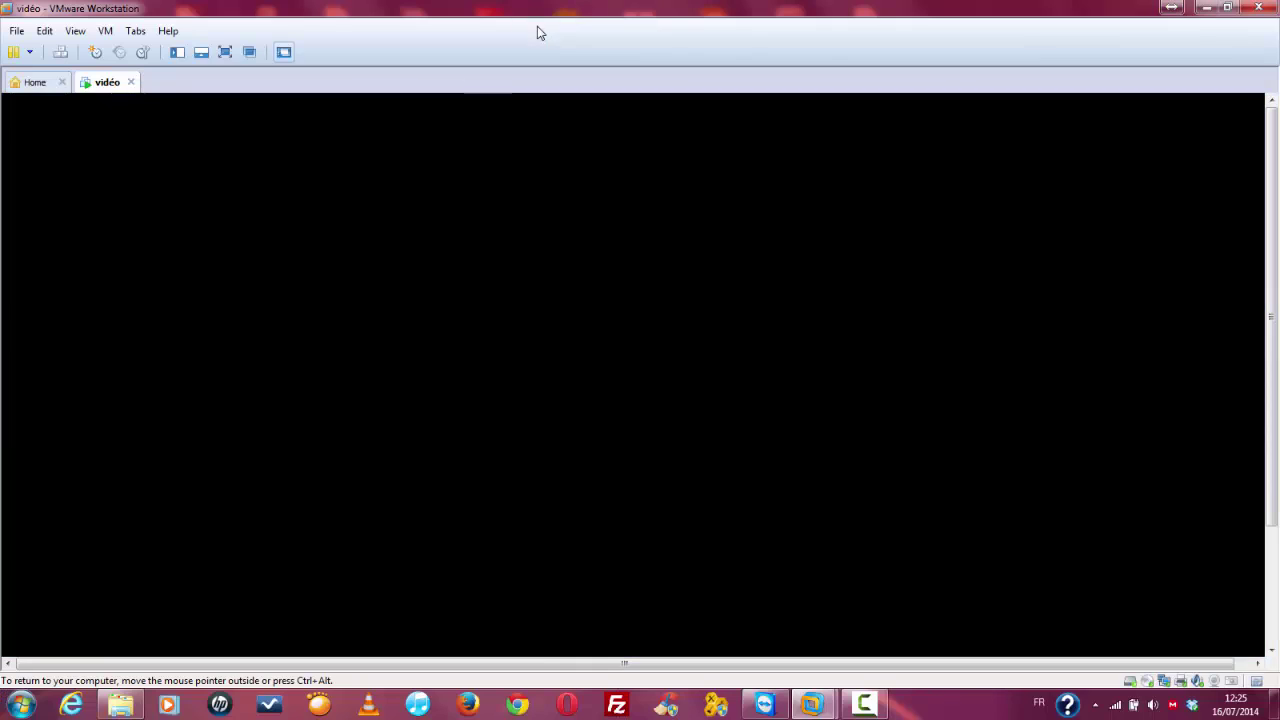
left_click(120, 705)
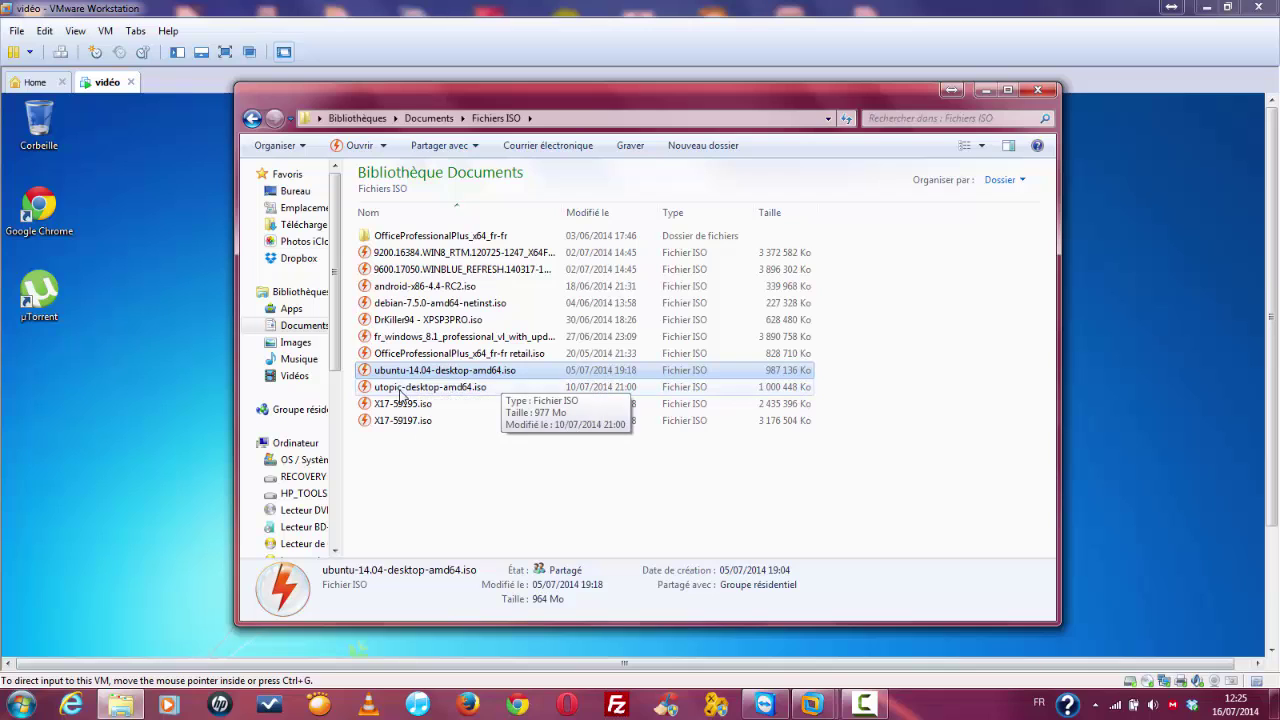
key("alt+F4")
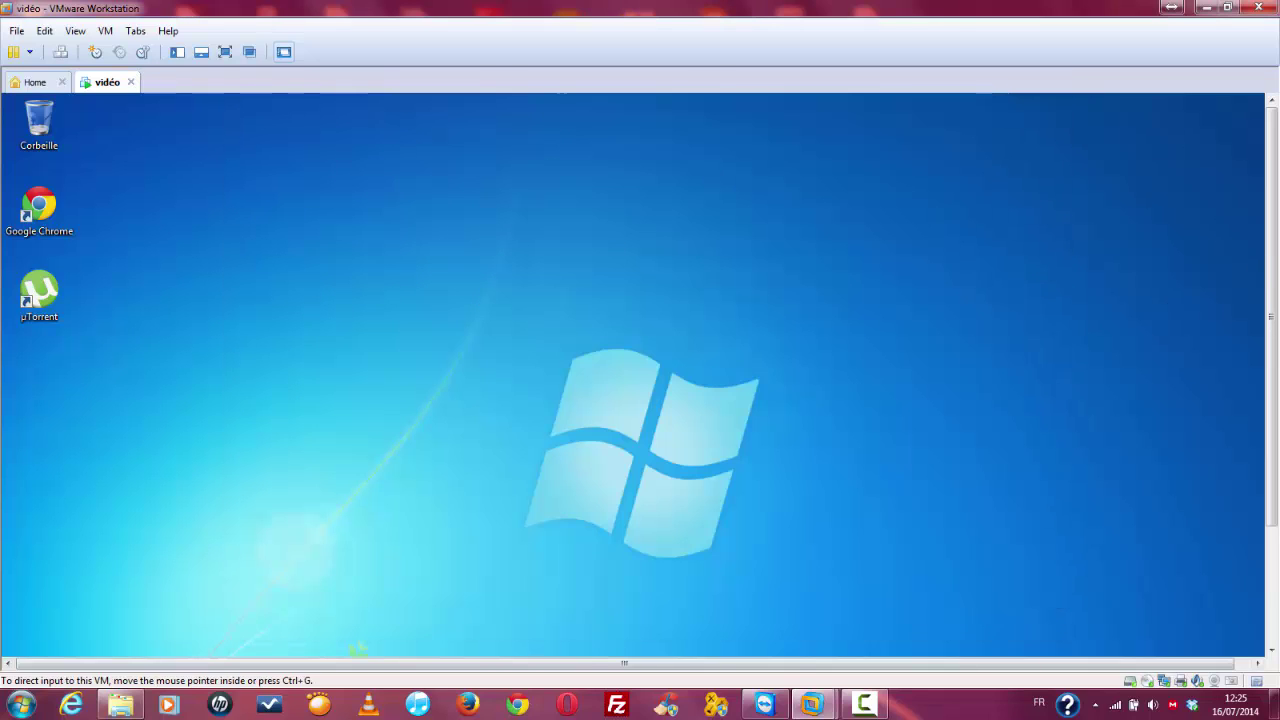
left_click_drag(1273, 228, 1270, 448)
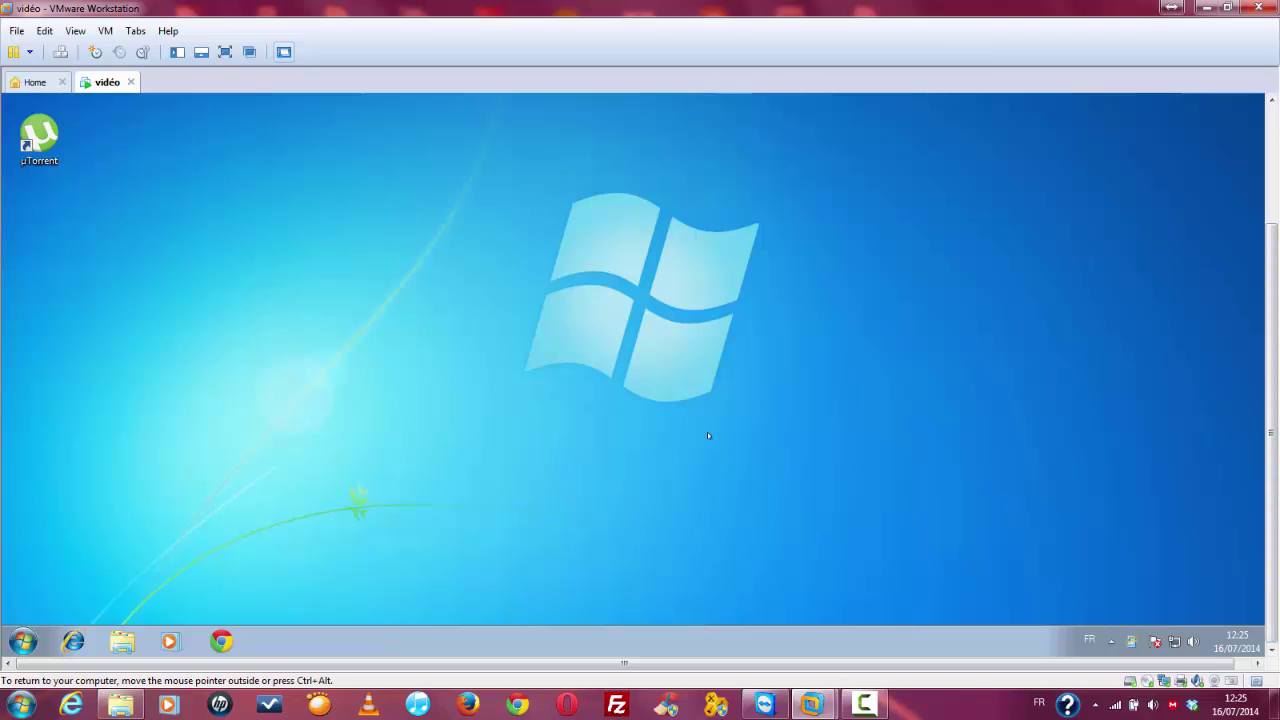
Step: Open the guest's Computer window to confirm the DVD drive holds the Install Ubuntu disc
left_click(22, 641)
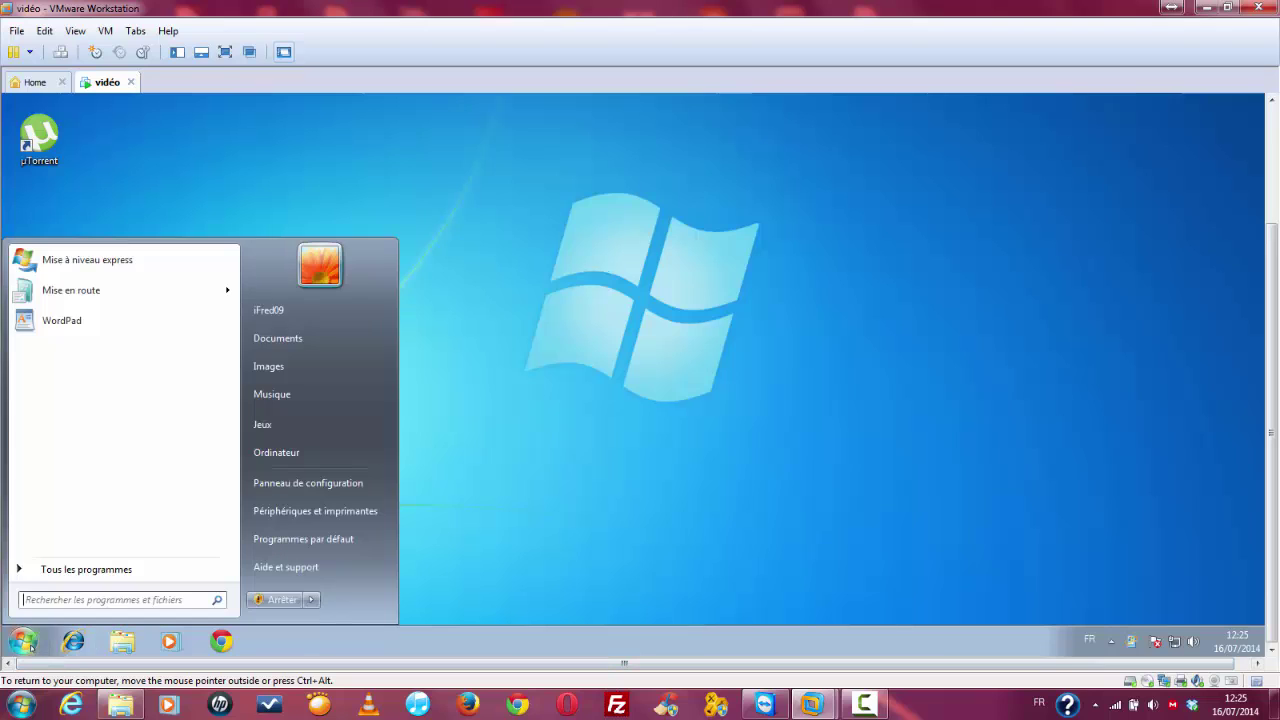
left_click(283, 461)
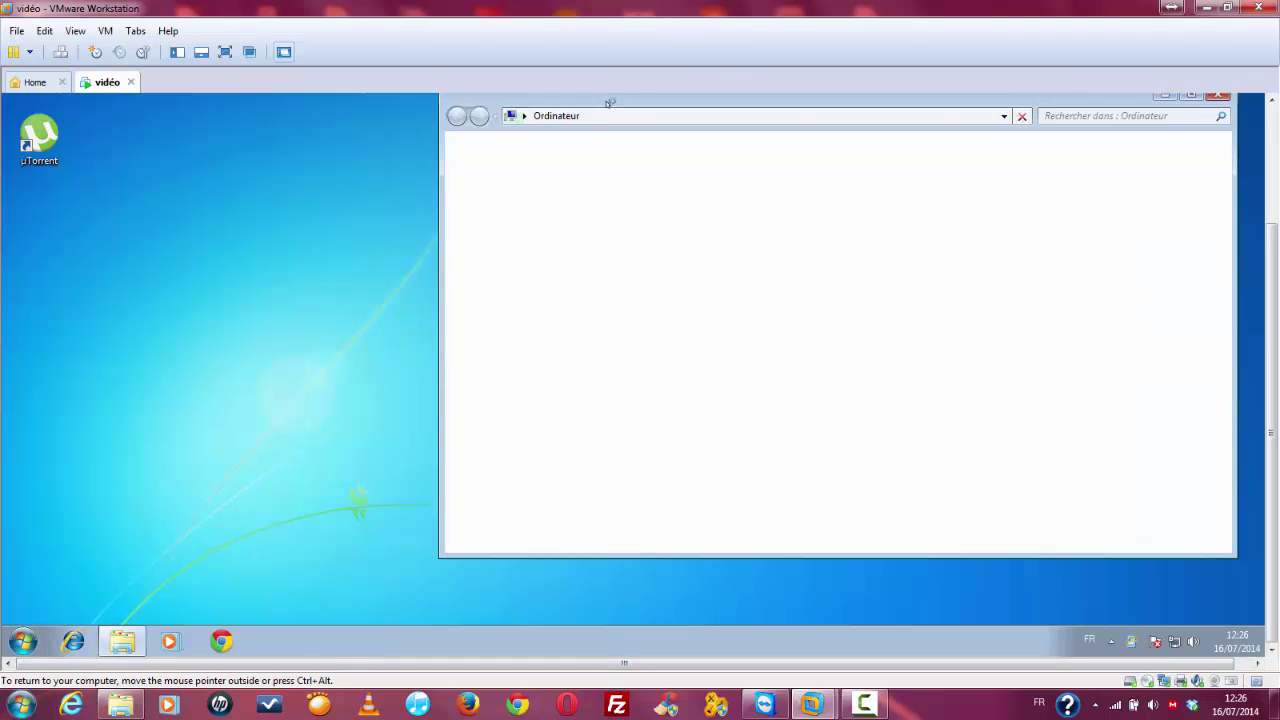
left_click_drag(612, 103, 549, 131)
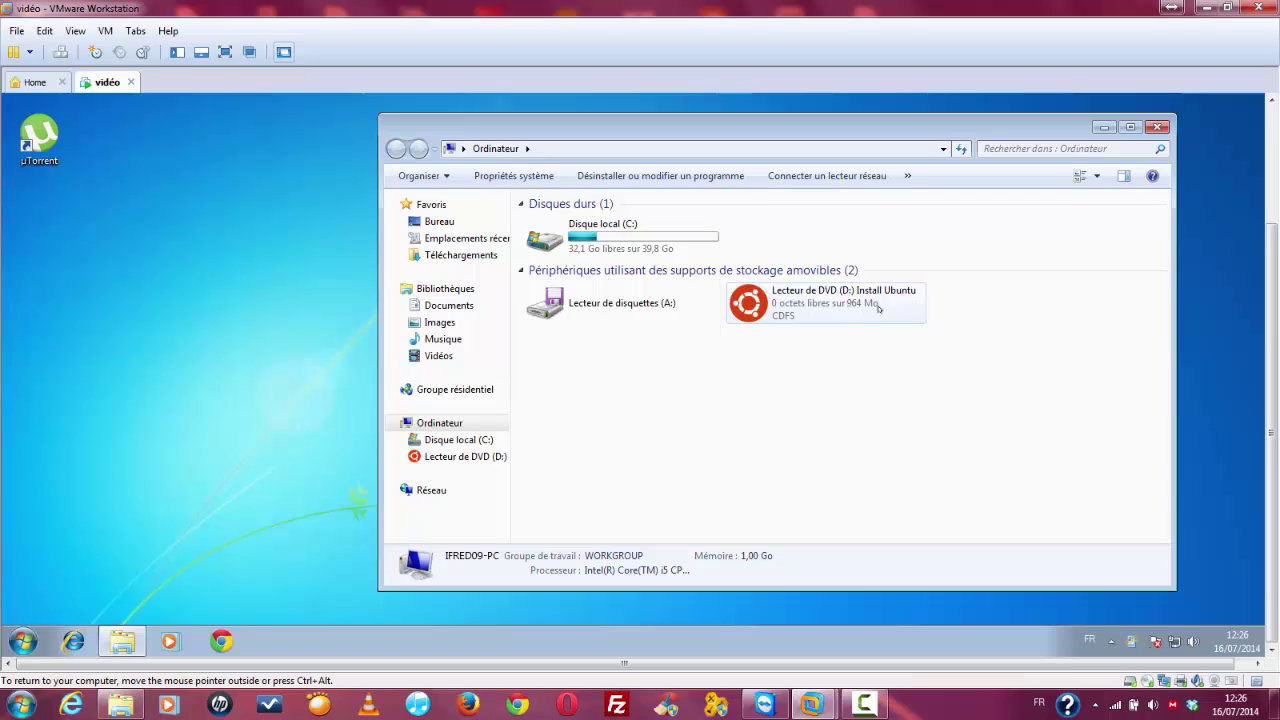
left_click(1156, 127)
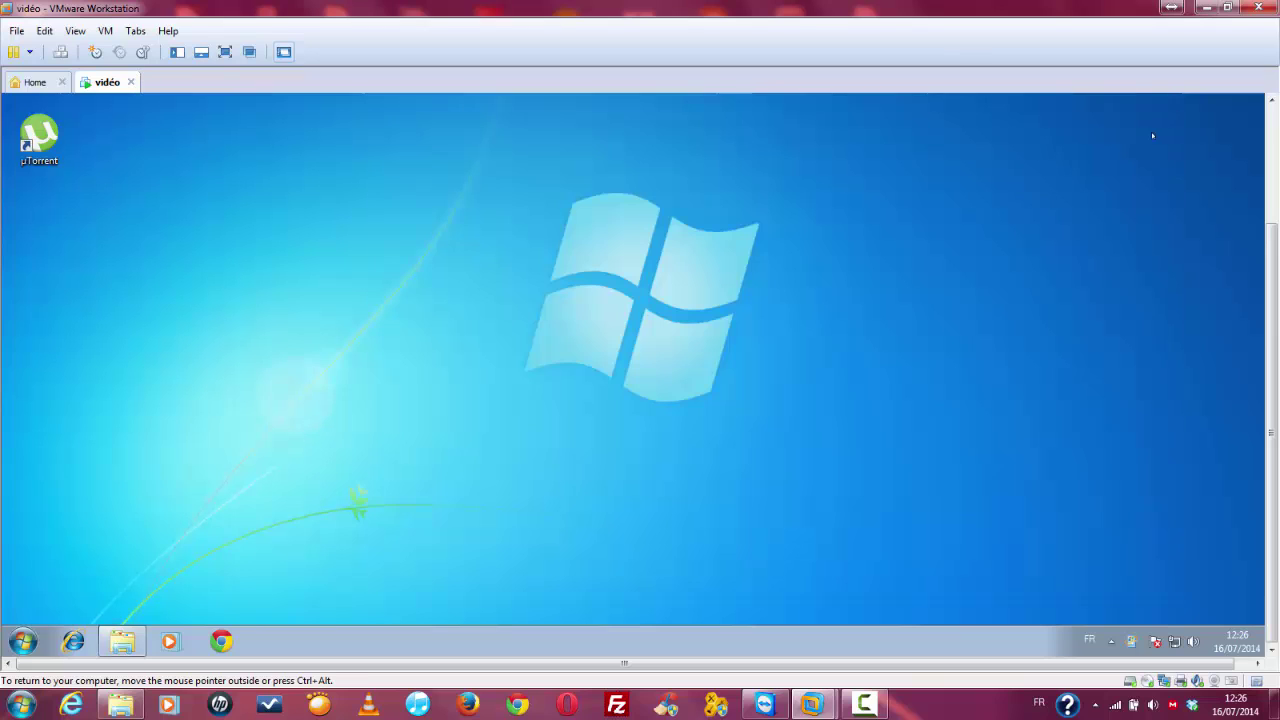
Step: Glance at the VM power options, then bring up Computer's context menu from Start
left_click(24, 641)
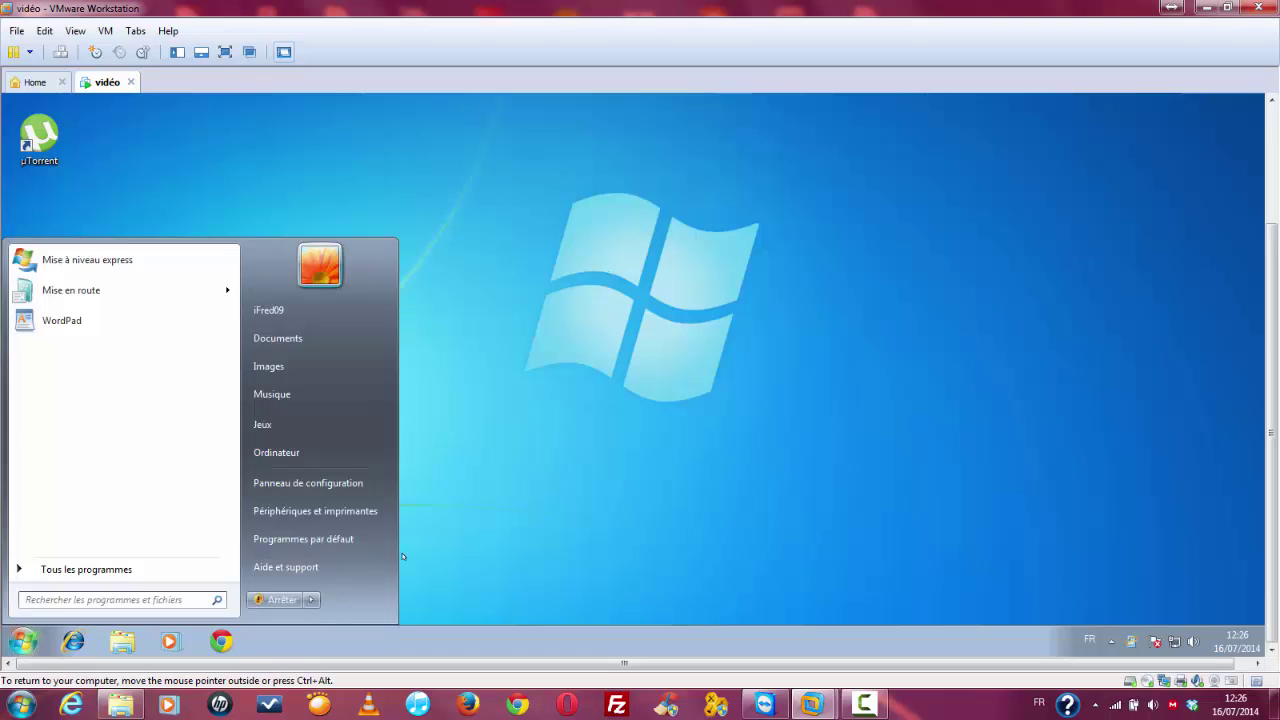
left_click(500, 491)
left_click(31, 53)
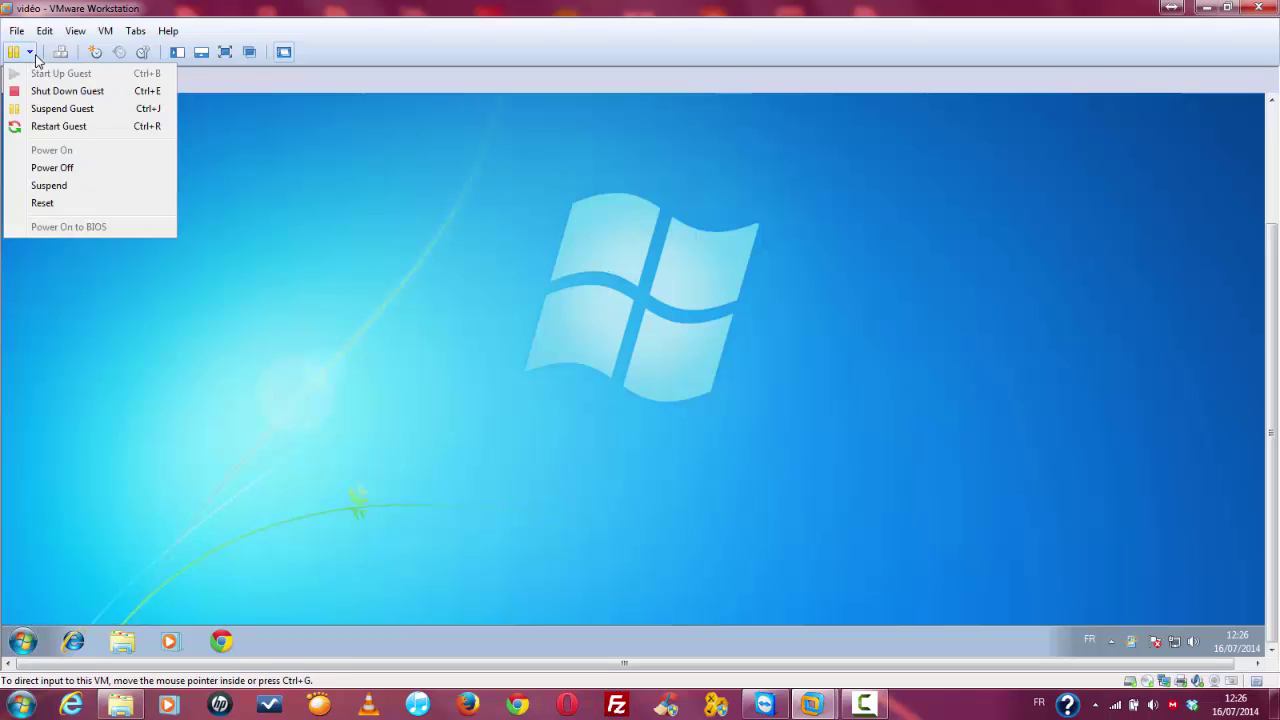
left_click(153, 455)
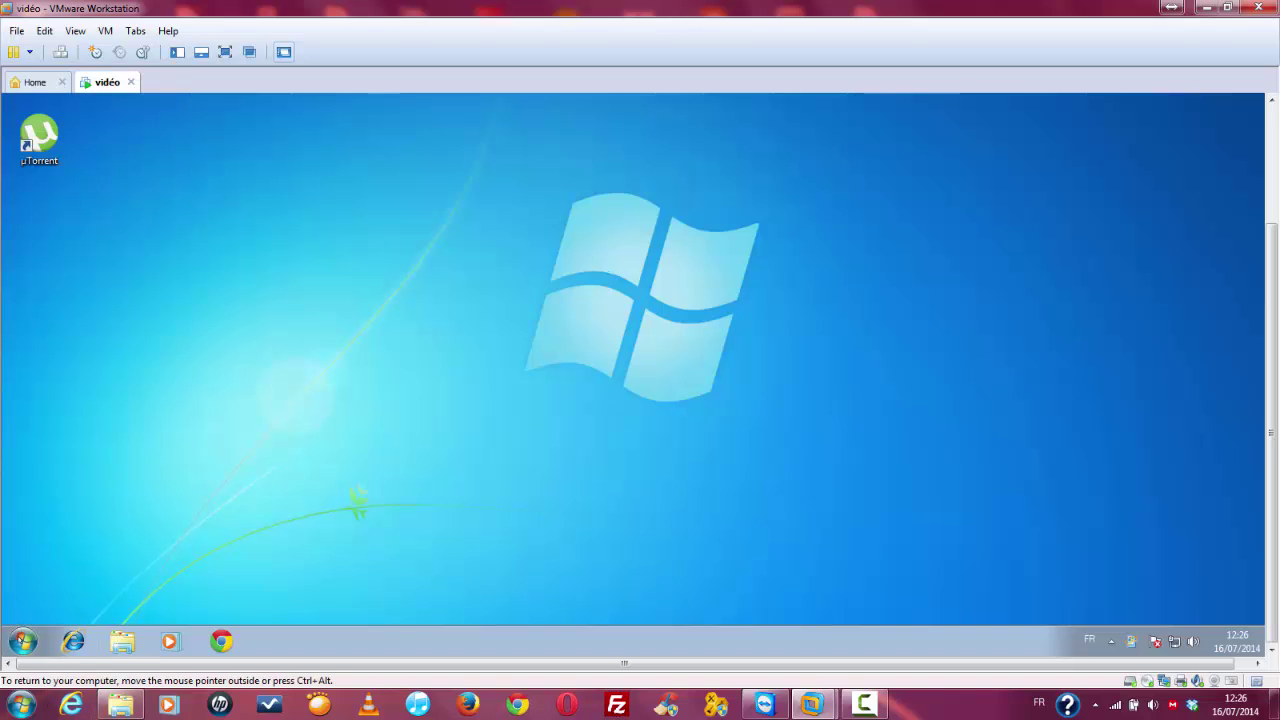
left_click(22, 640)
right_click(304, 452)
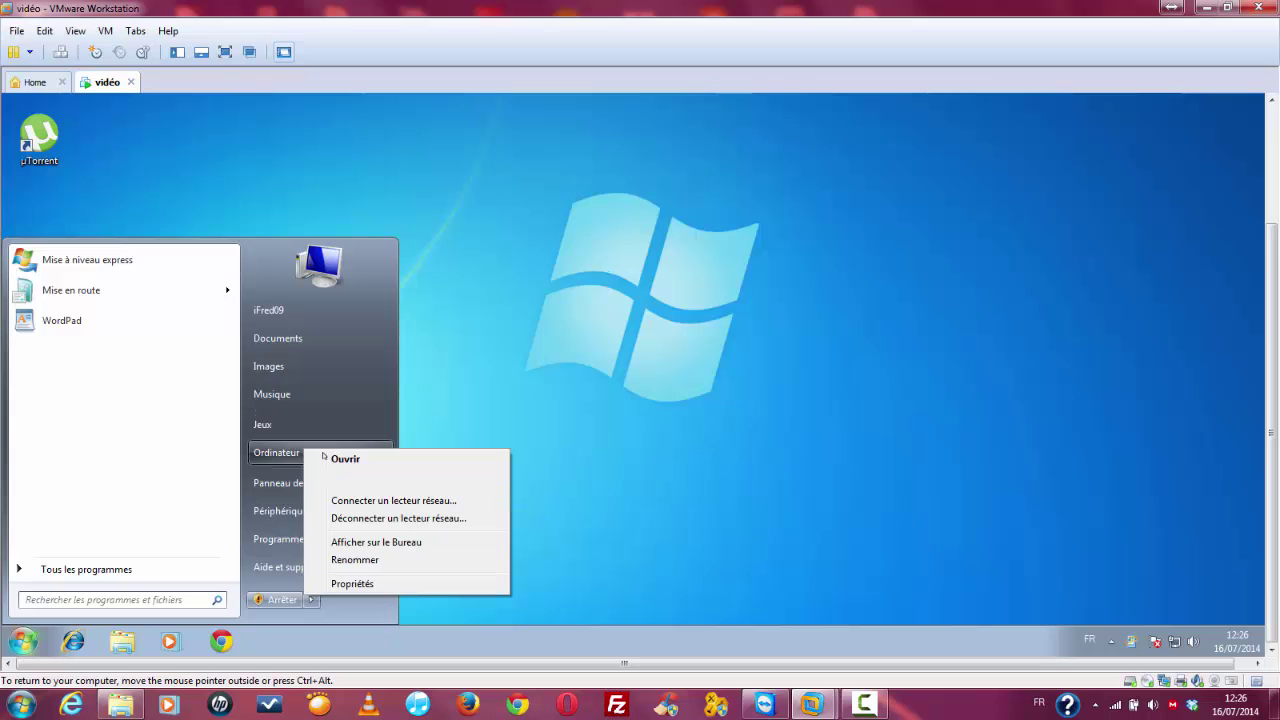
Step: Open Disque local (C:) properties: 32,1 Go free of 39,8 Go; view the Outils tab
left_click(285, 452)
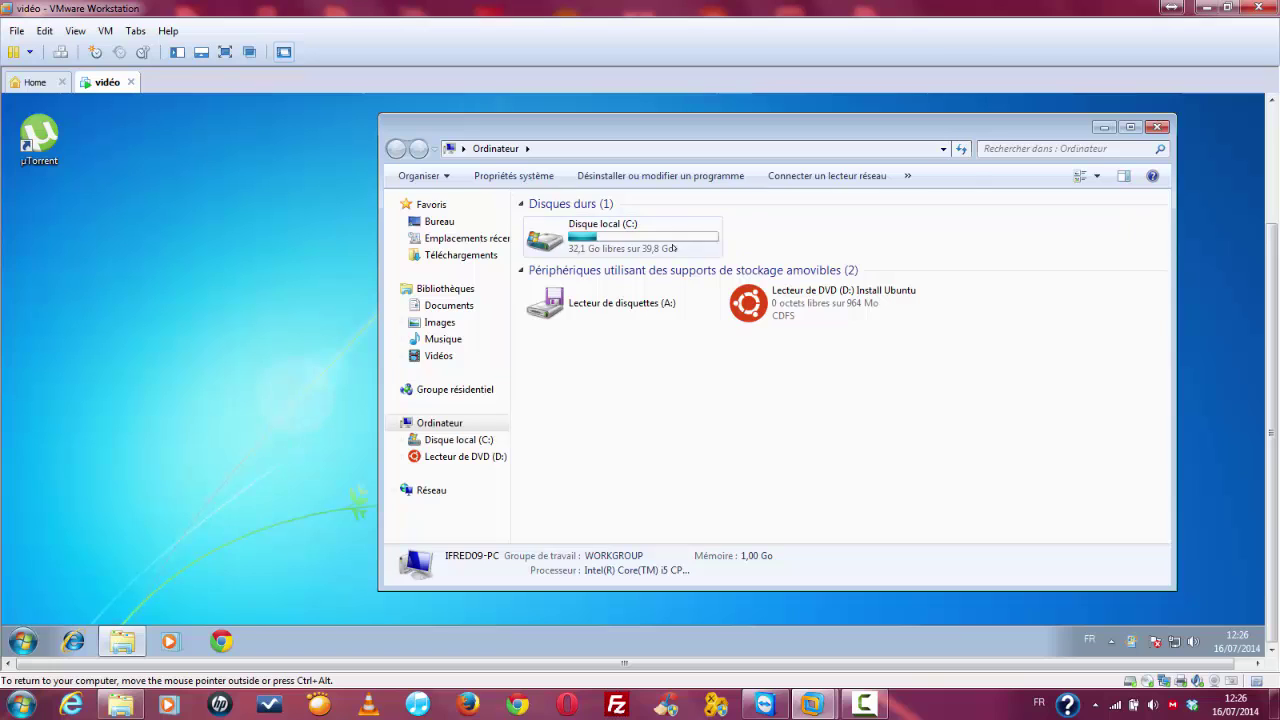
left_click(673, 248)
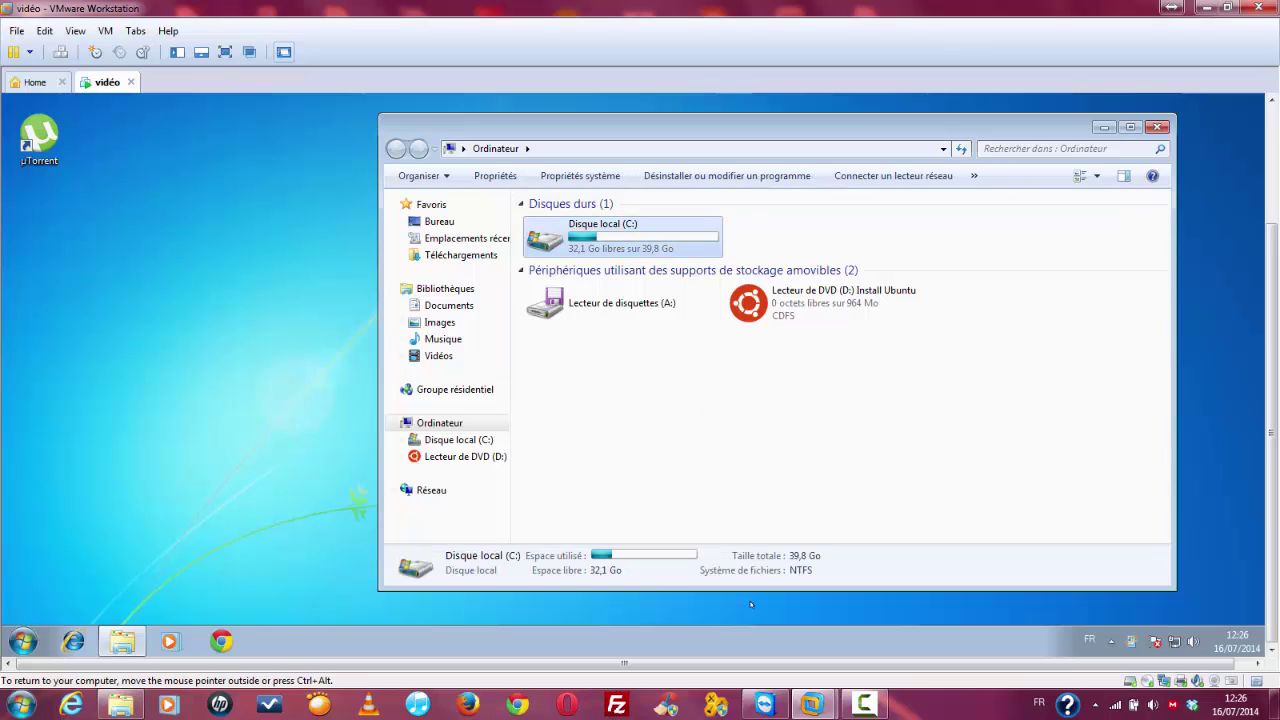
right_click(674, 246)
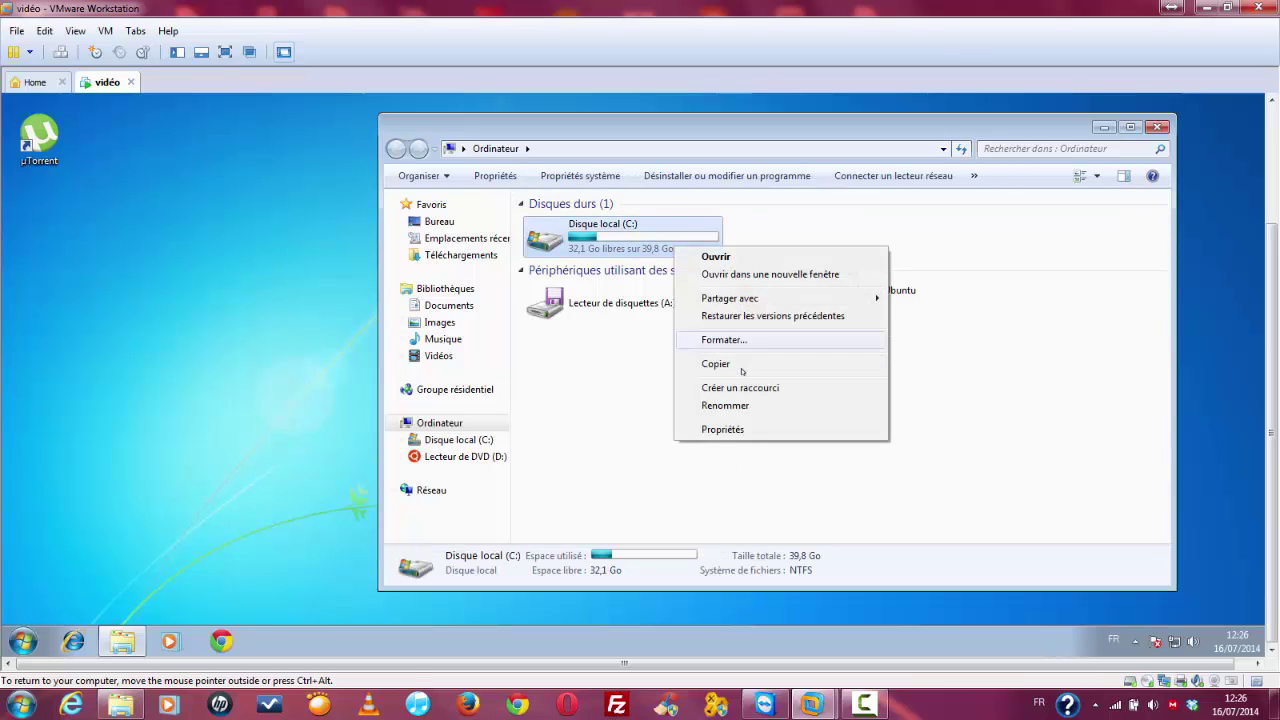
left_click(730, 431)
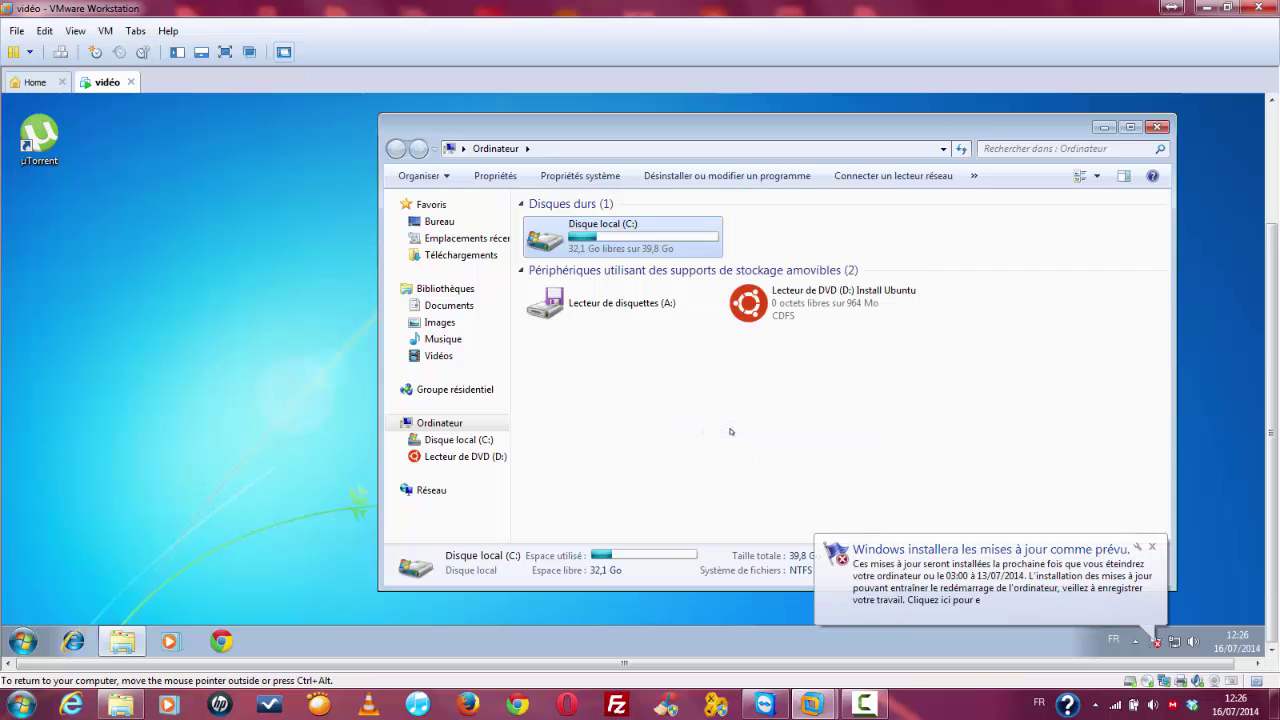
left_click(1152, 546)
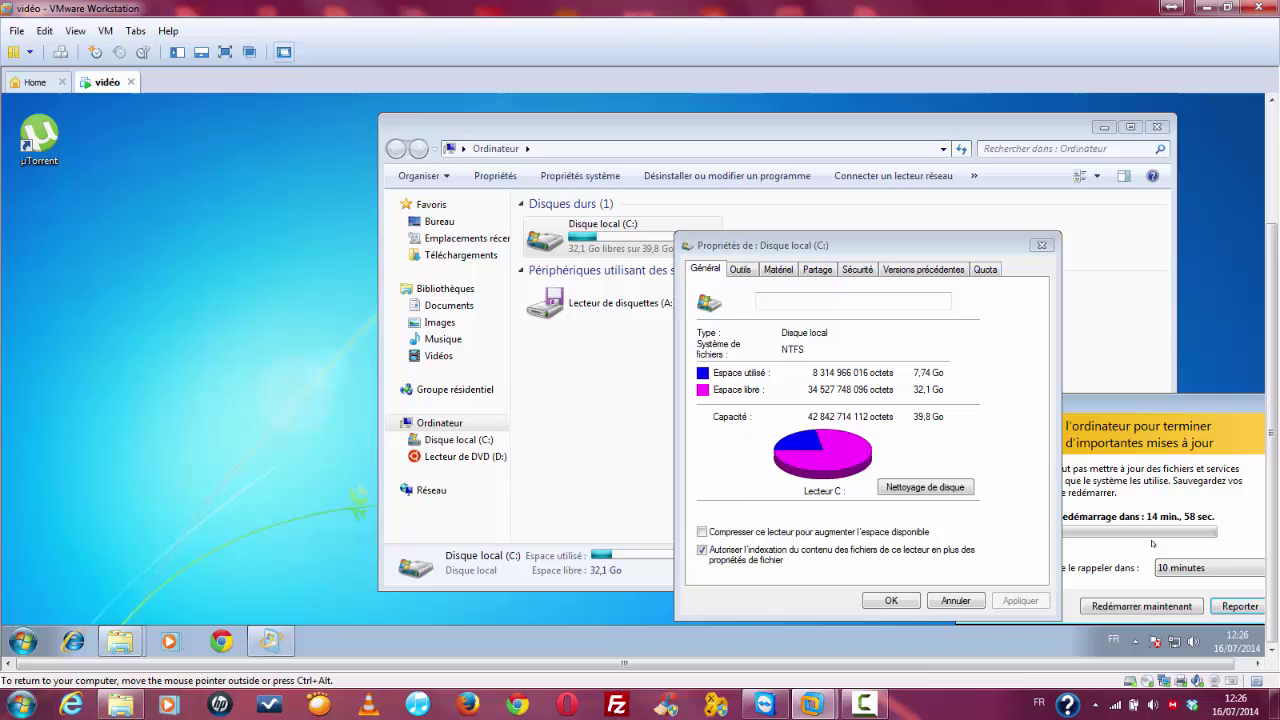
left_click(742, 270)
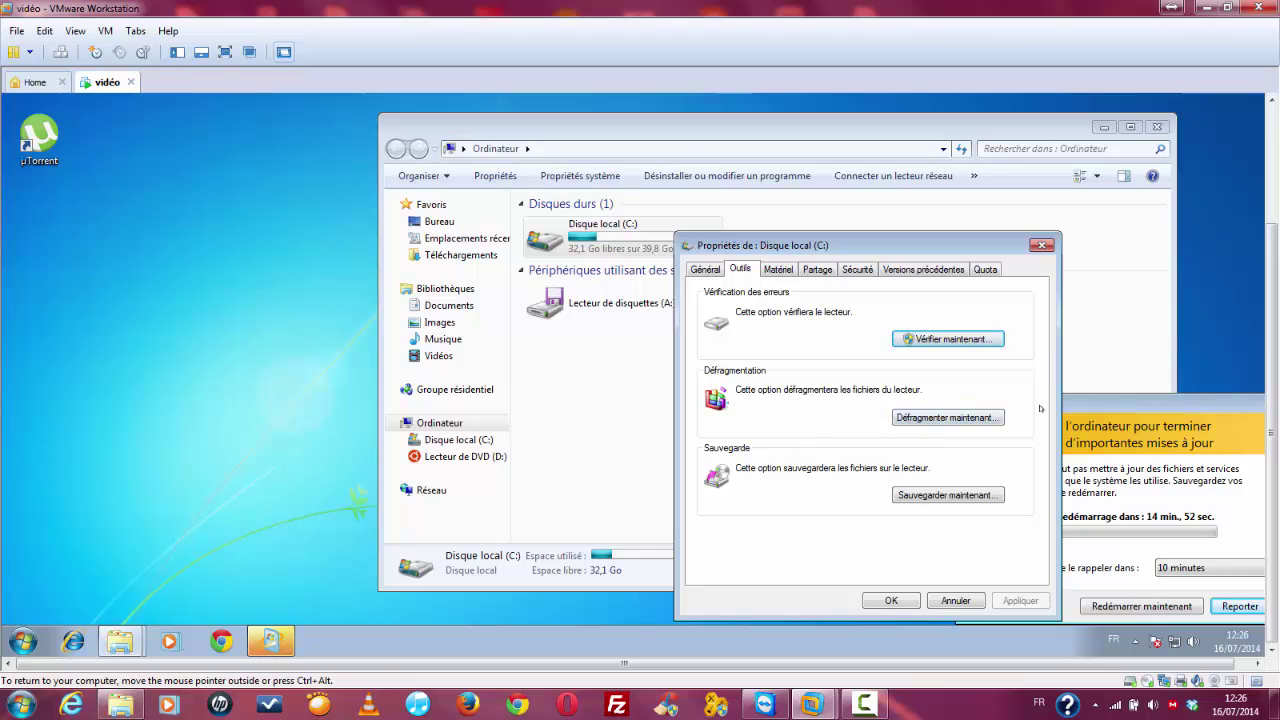
Step: Close the drive windows and postpone the Windows Update restart with Reporter
left_click(1044, 245)
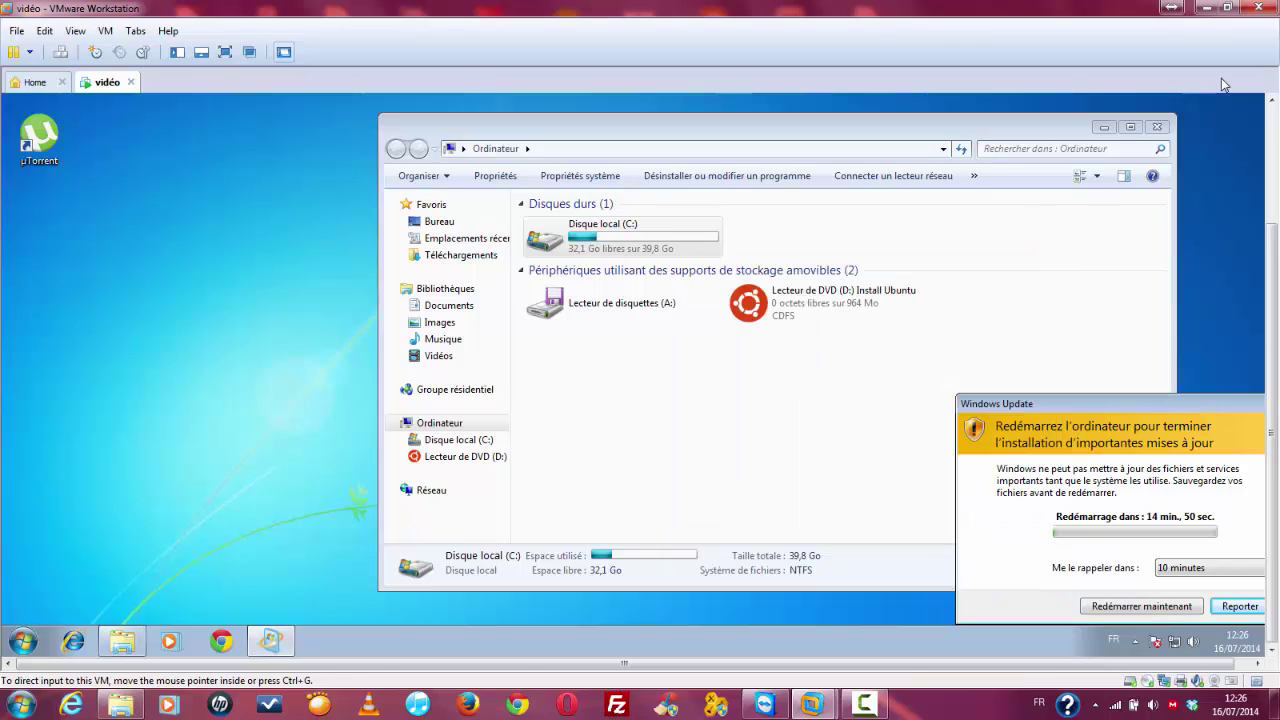
left_click(1157, 127)
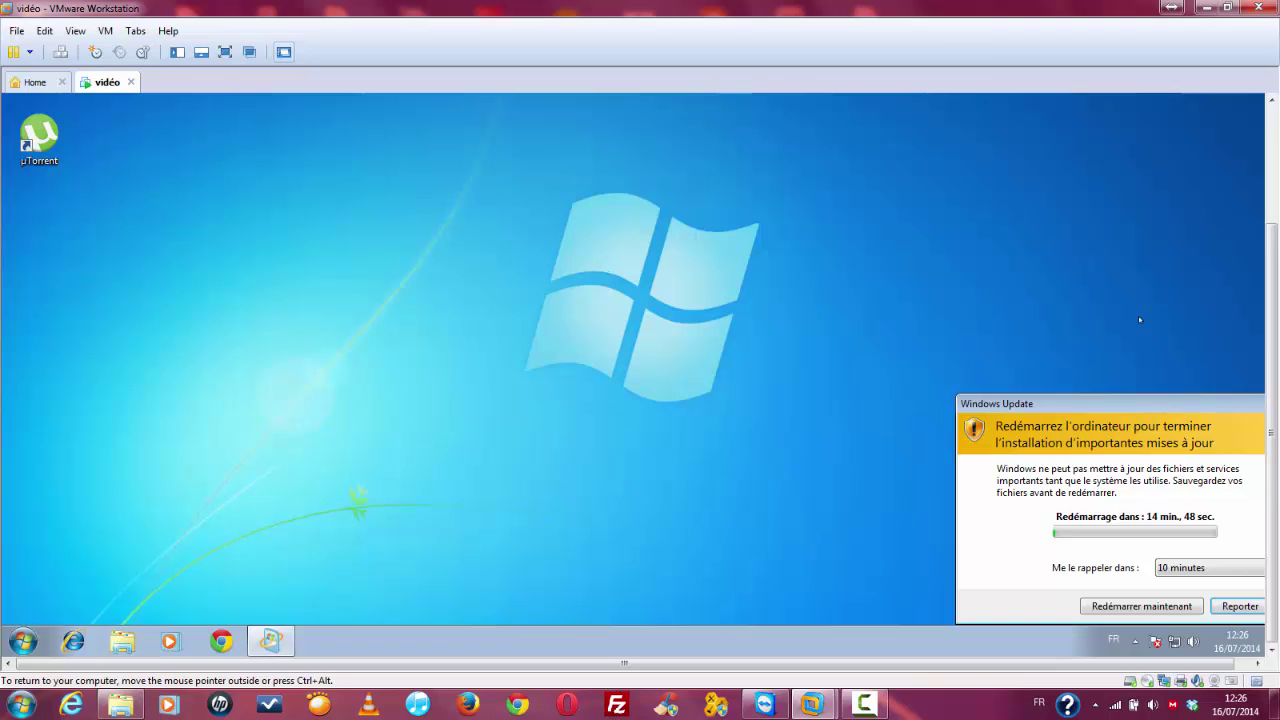
left_click(1232, 609)
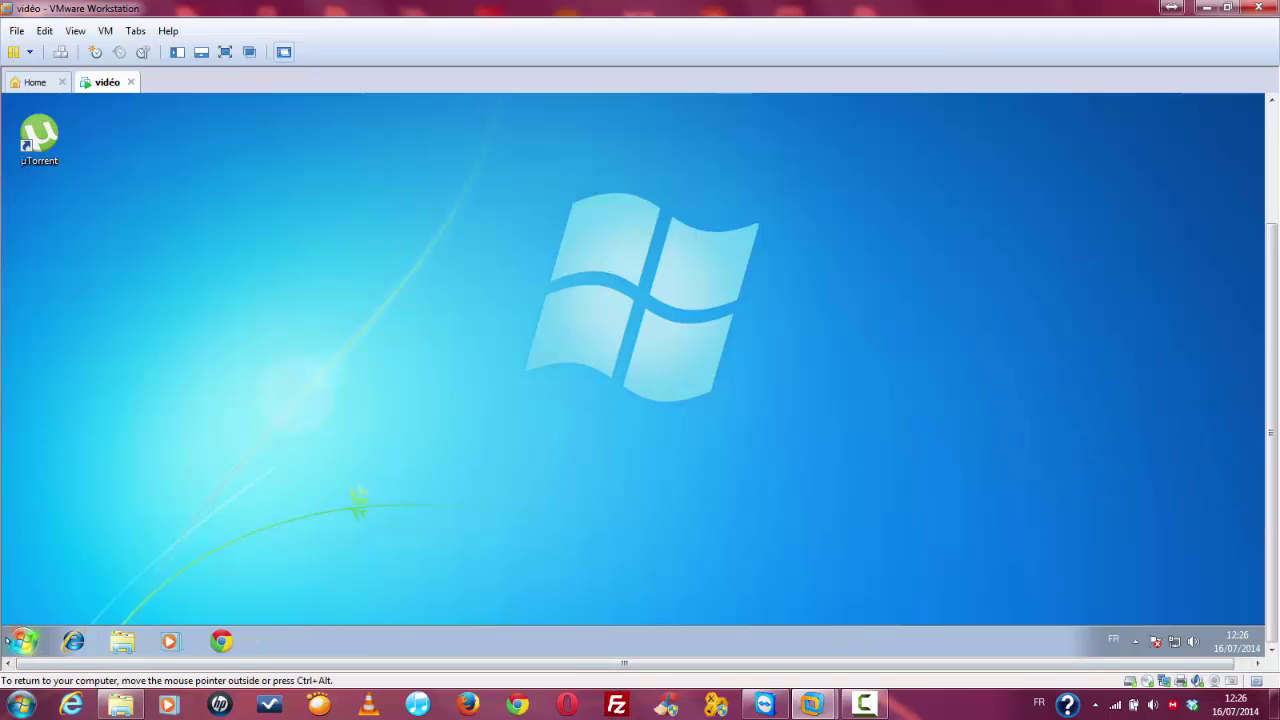
Step: Shut down the Windows 7 guest from its Start menu
left_click(22, 641)
key("ctrl+alt")
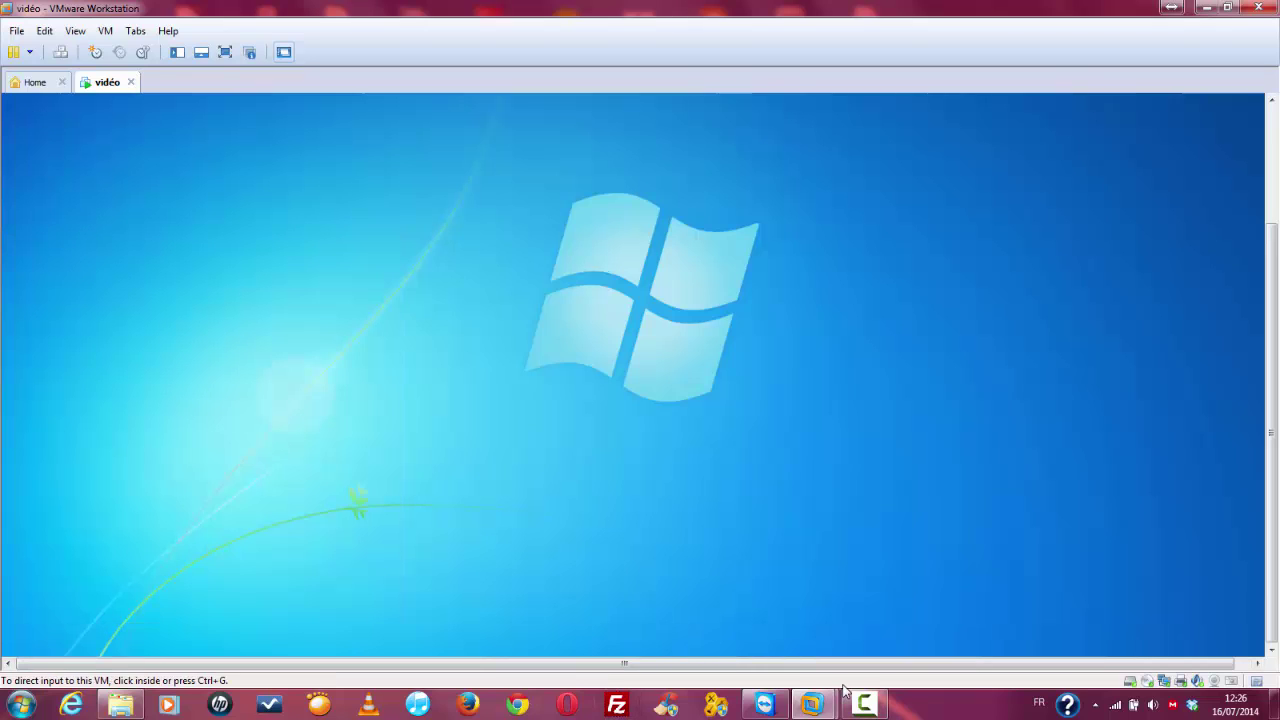
left_click(863, 647)
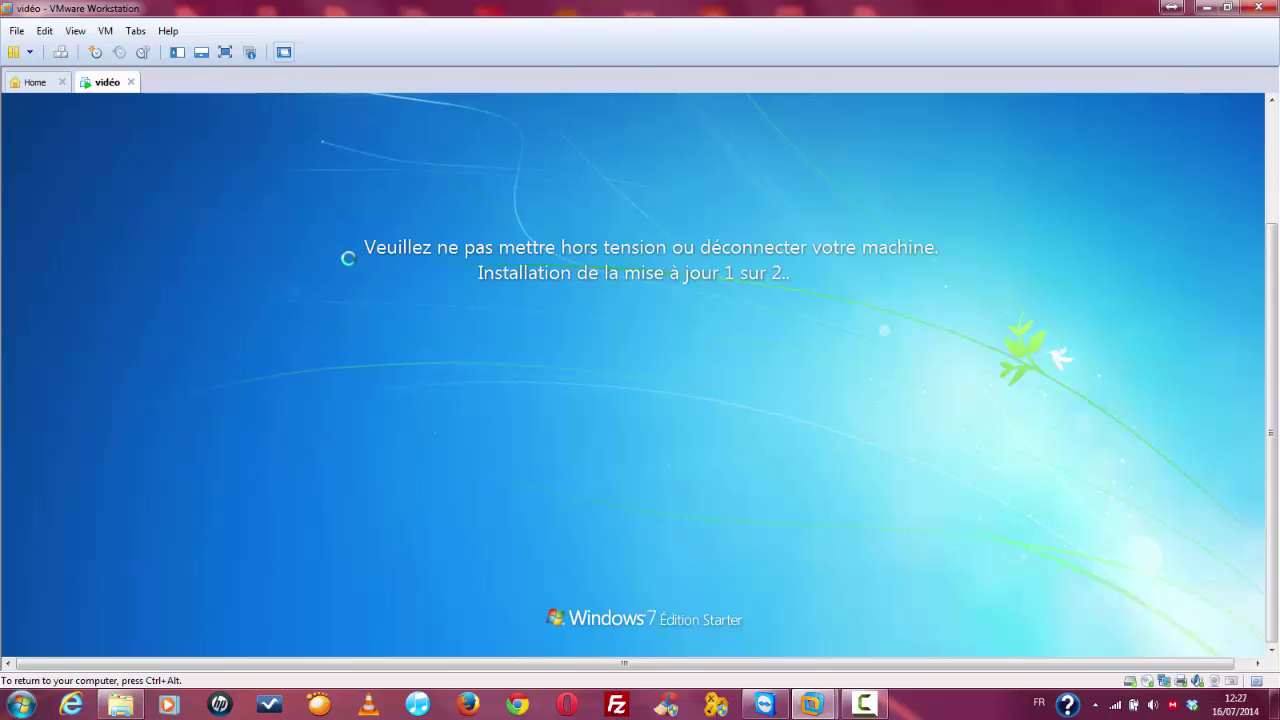
key("ctrl+alt")
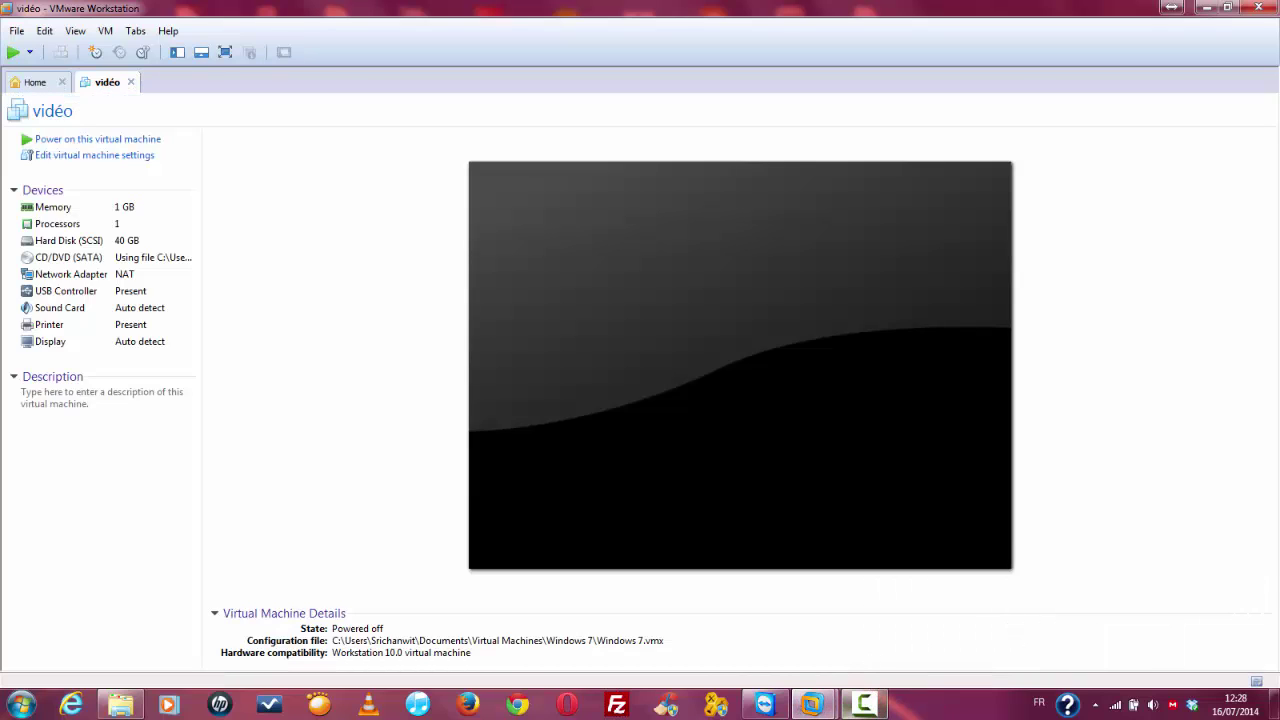
Step: Power the vidéo virtual machine back on and capture input into its window
mouse_move(852, 670)
left_click(98, 141)
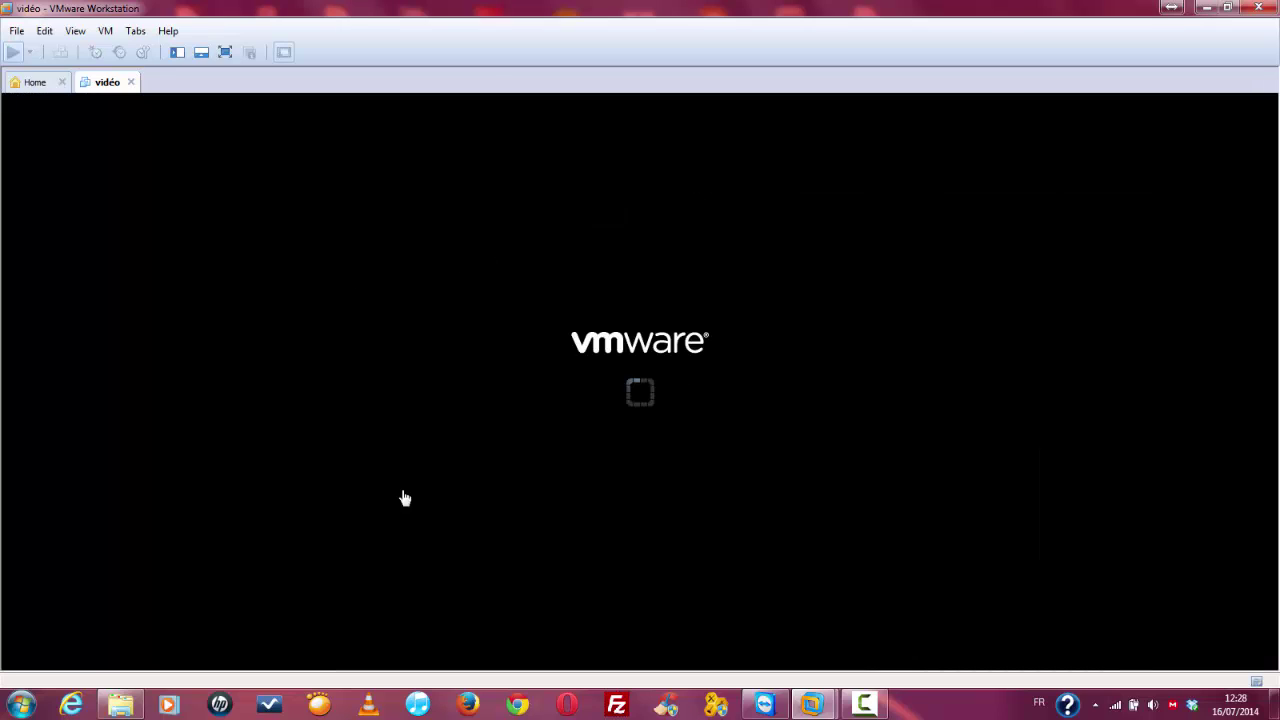
left_click(671, 384)
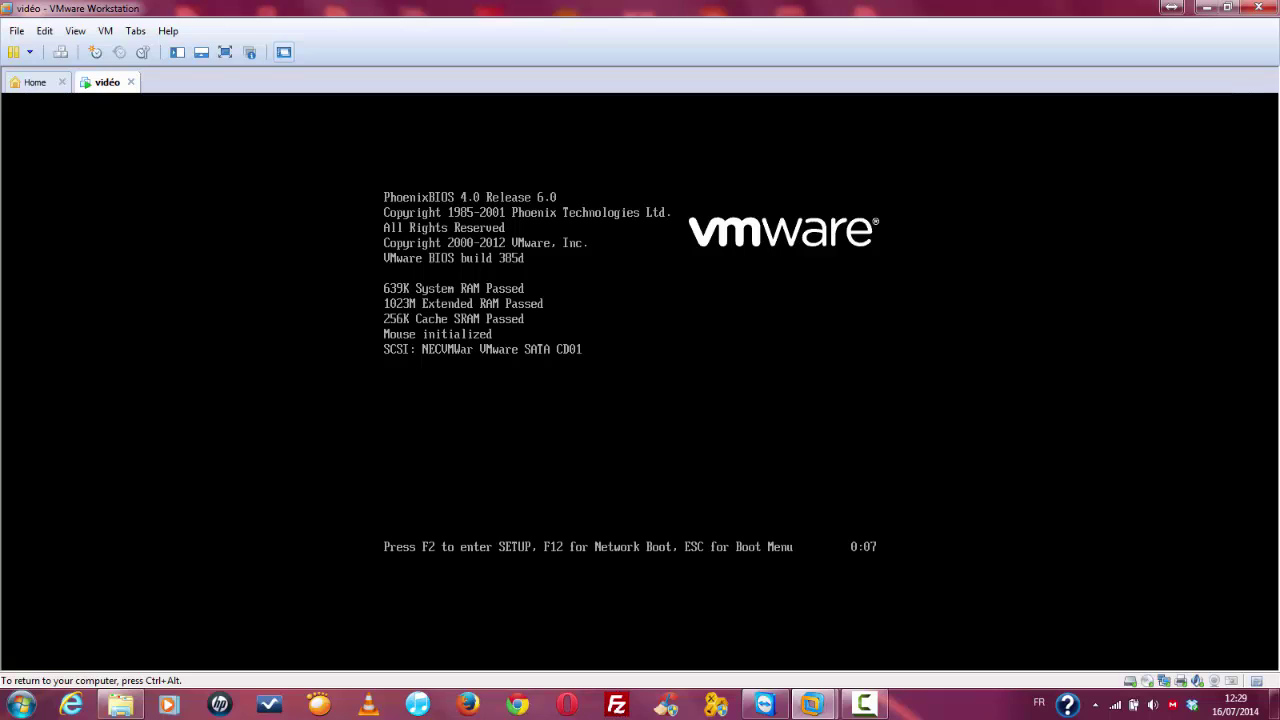
Step: Enter the BIOS Setup with F2 and load the default configuration
key("F2")
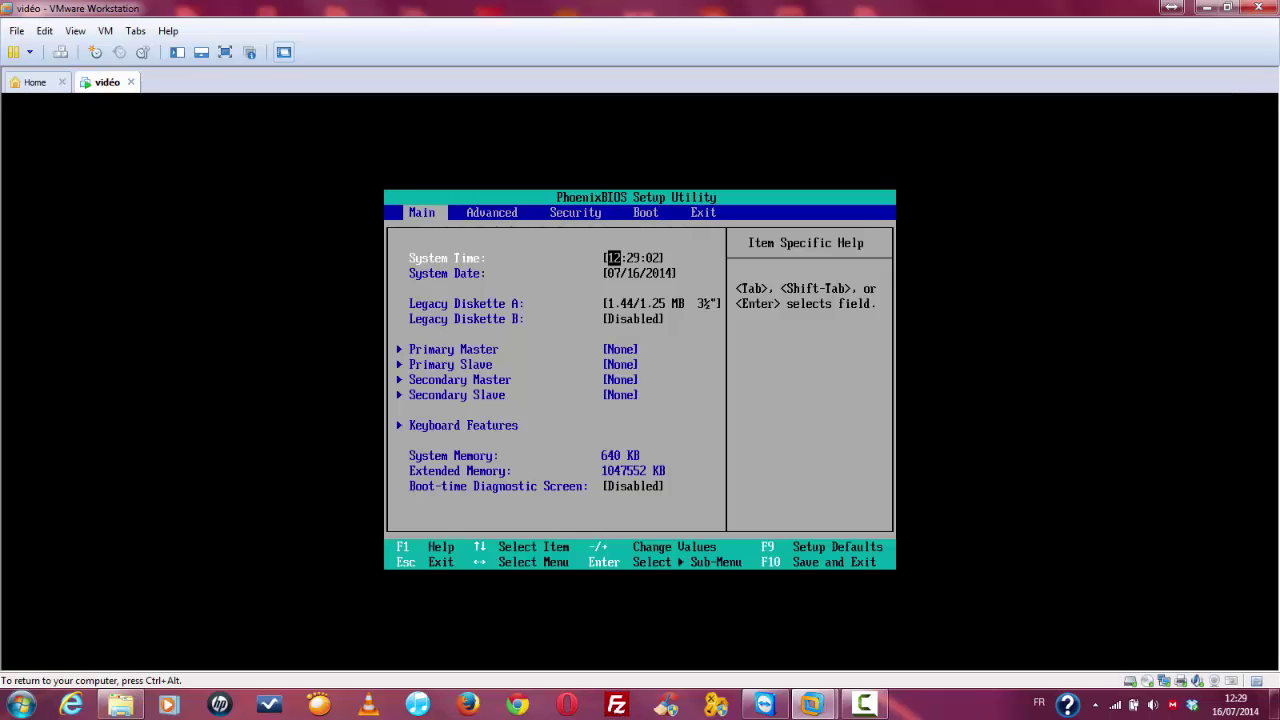
key("Right")
key("Right")
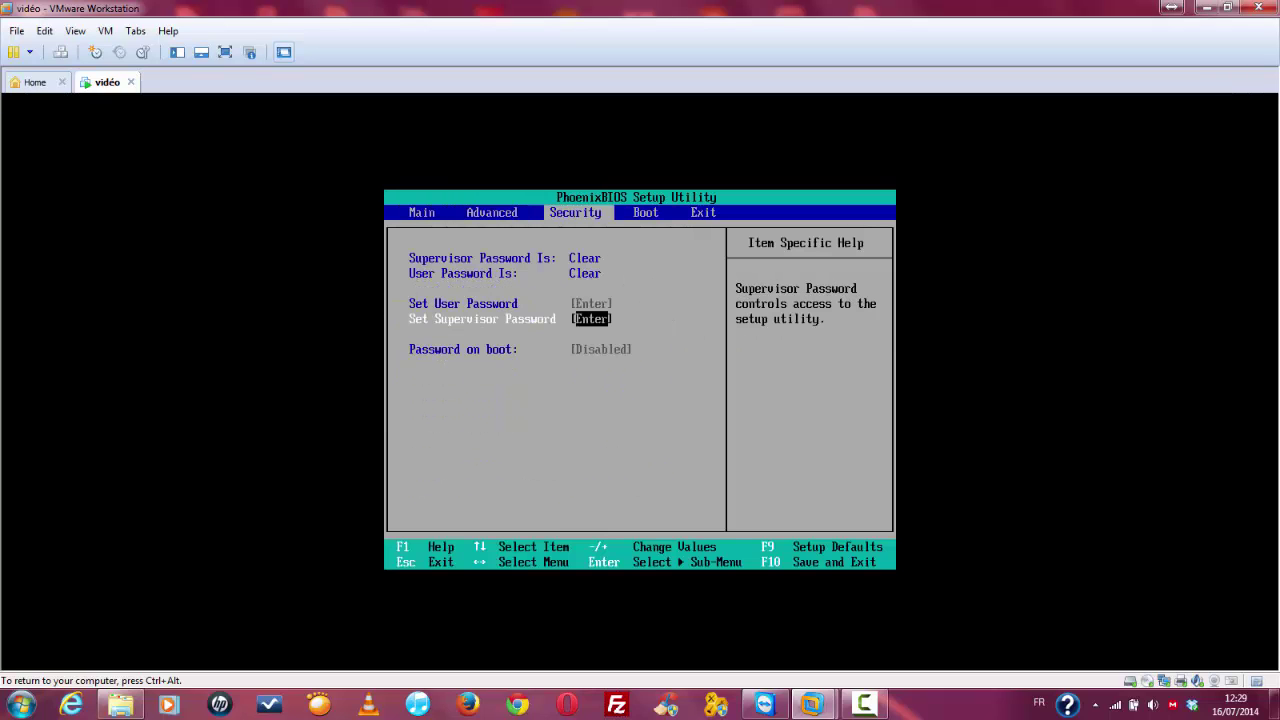
key("Left")
key("Left")
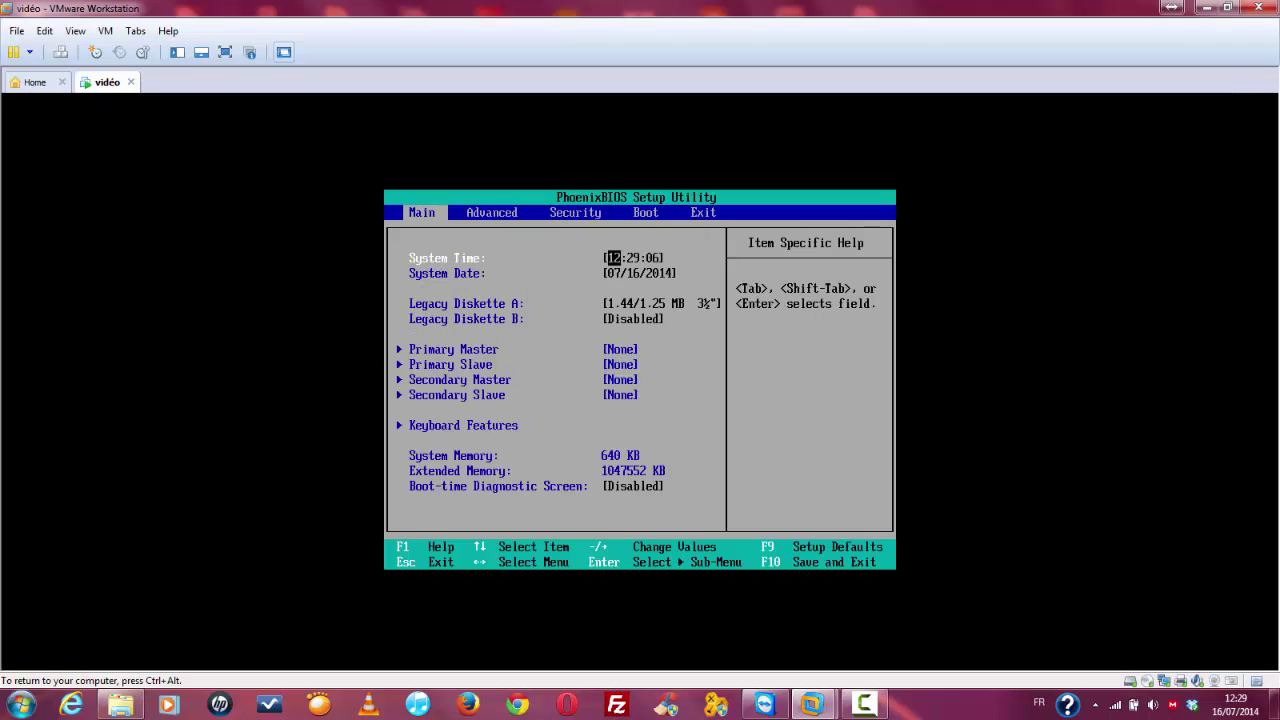
key("Right")
key("Right")
key("Right")
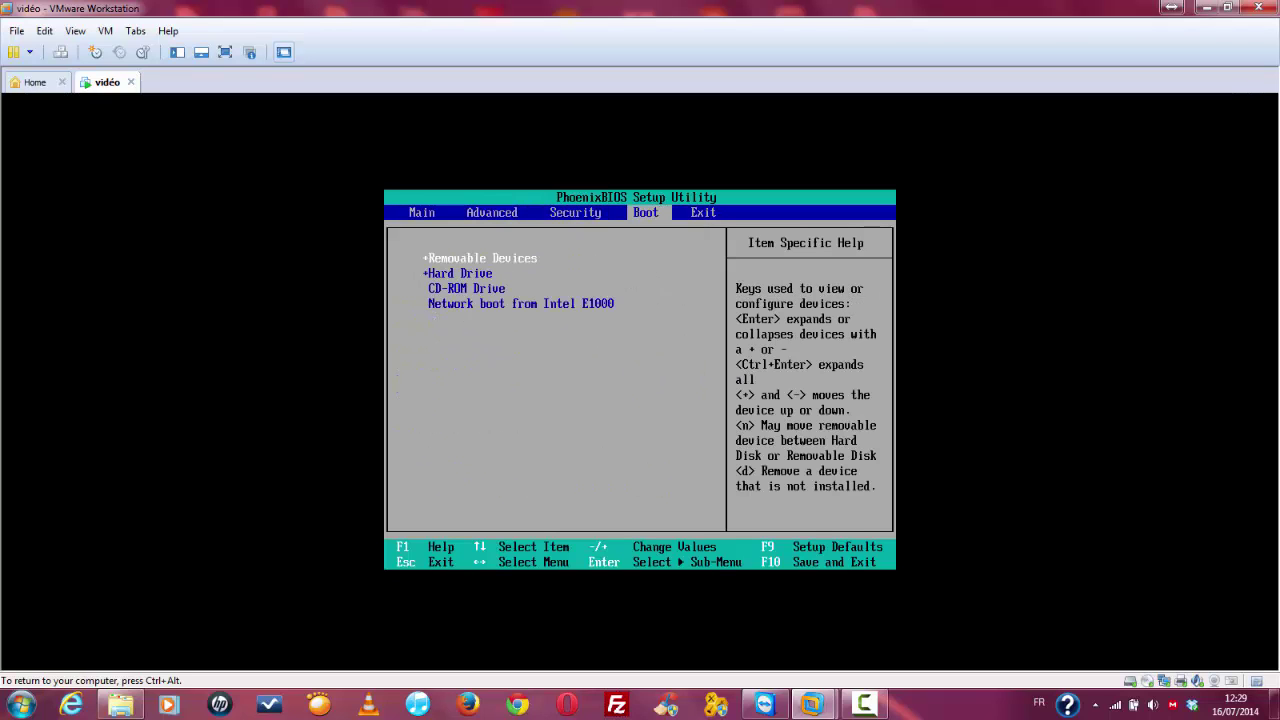
key("F9")
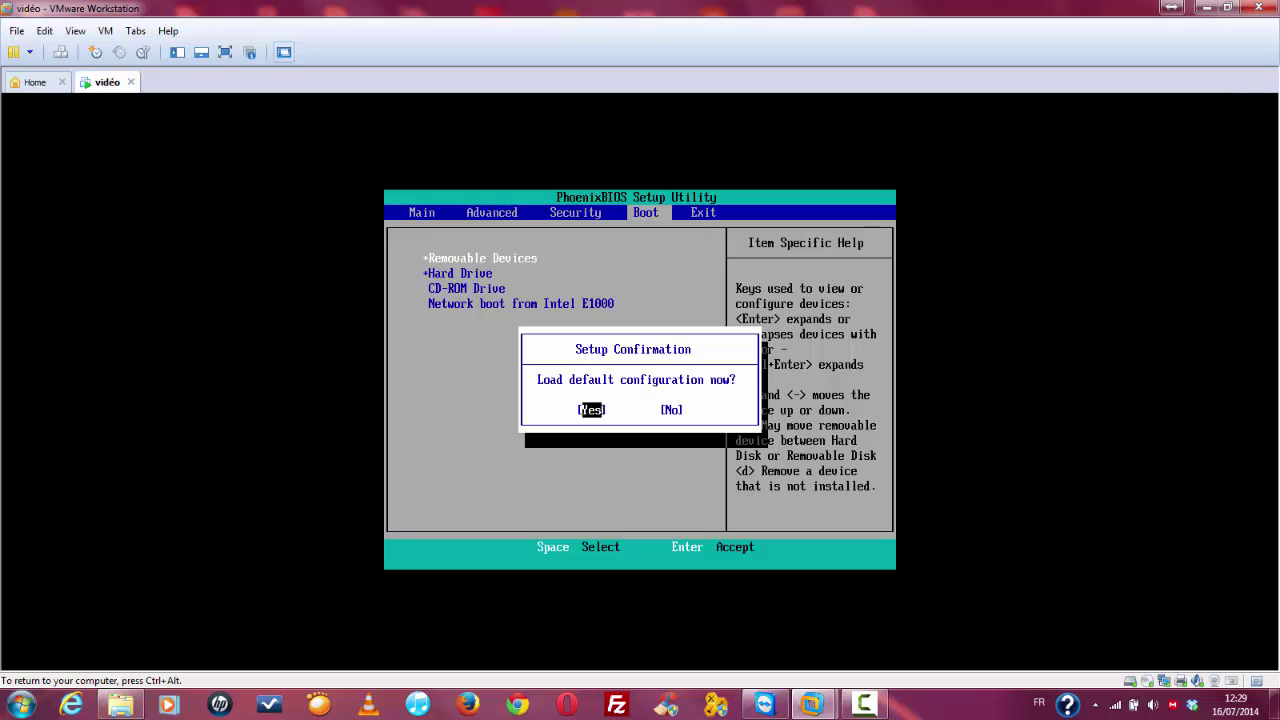
key("Return")
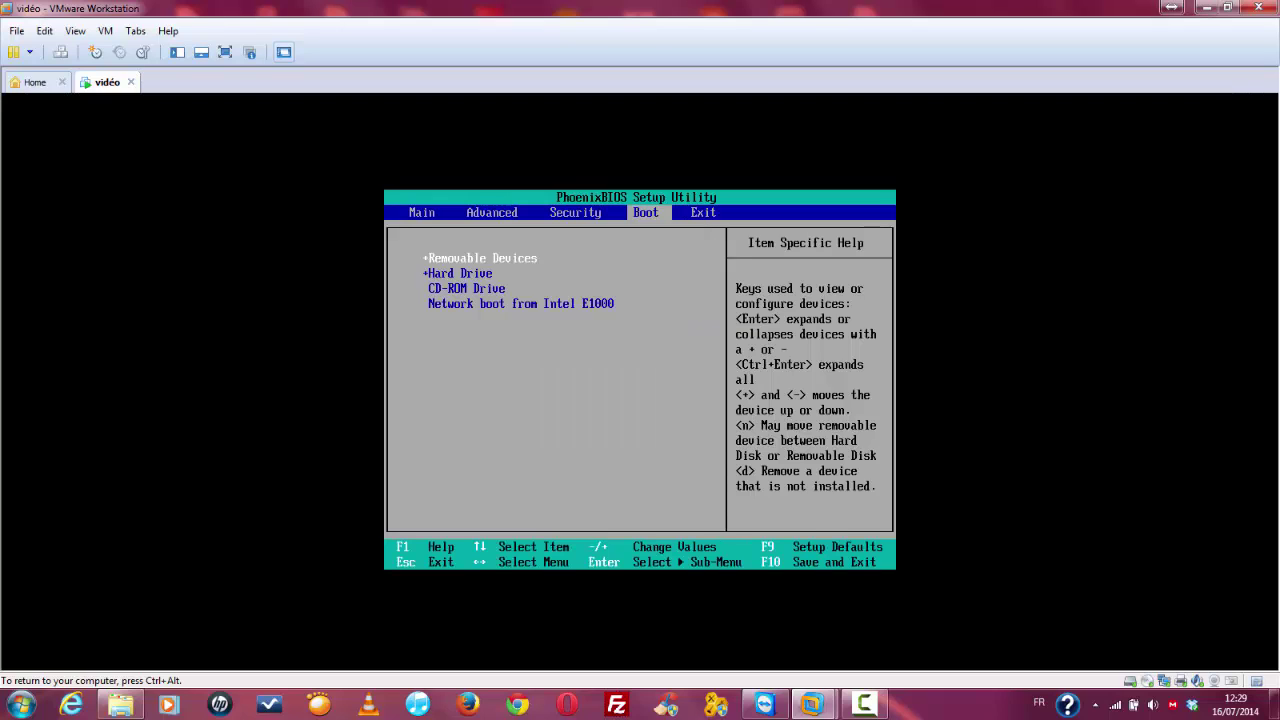
key("ctrl+alt")
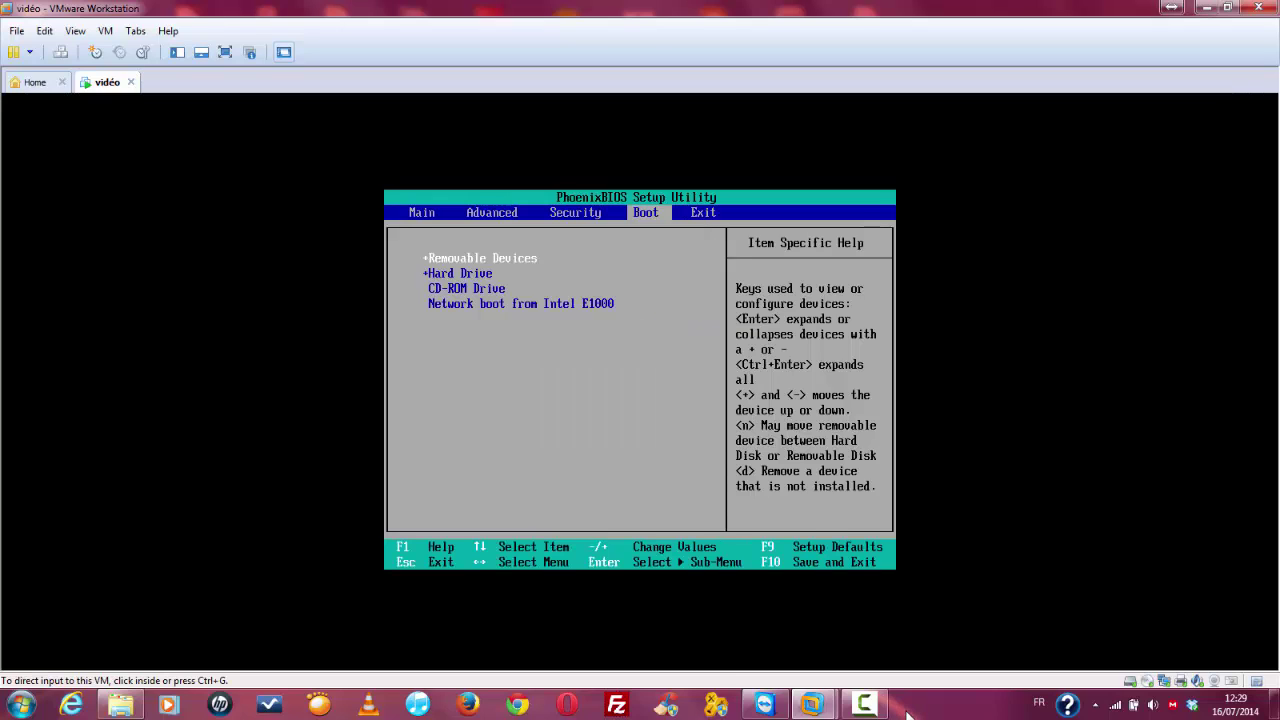
left_click(648, 430)
Step: Raise CD-ROM Drive to the top of the Boot order with +
key("Down")
key("Down")
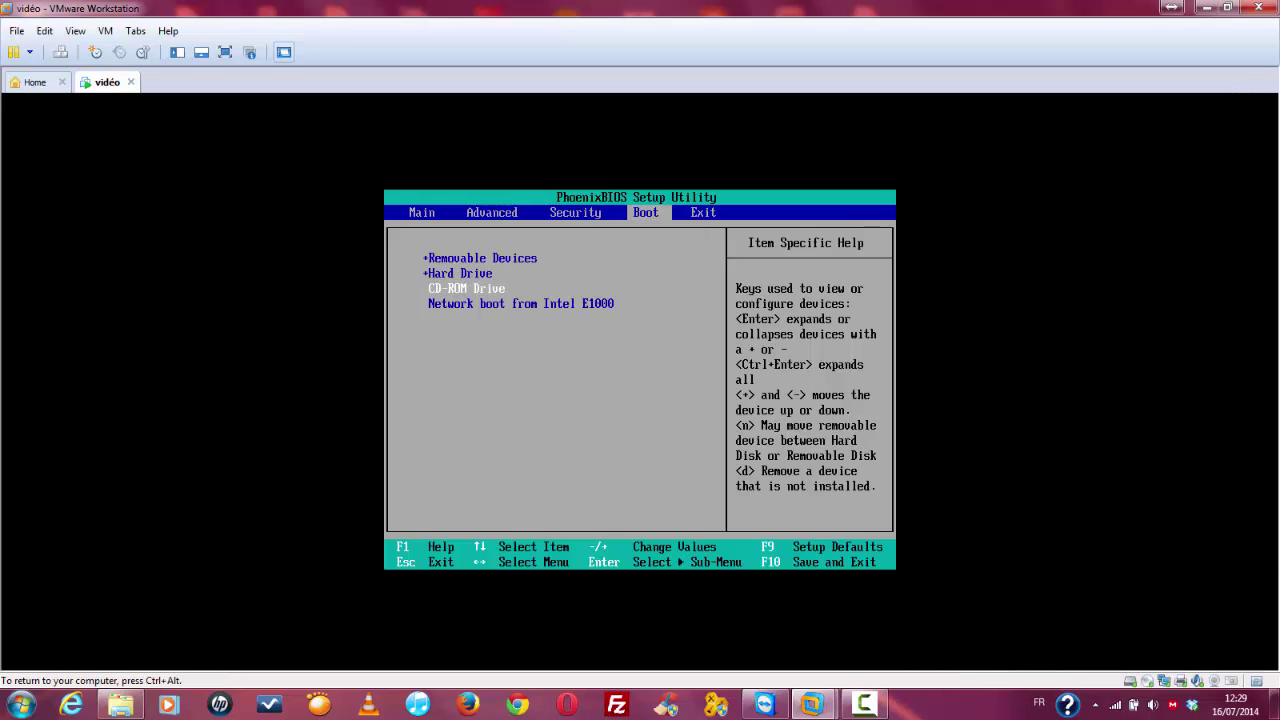
key("Up")
key("Down")
key("Up")
key("Up")
key("Down")
key("Down")
key("plus")
key("plus")
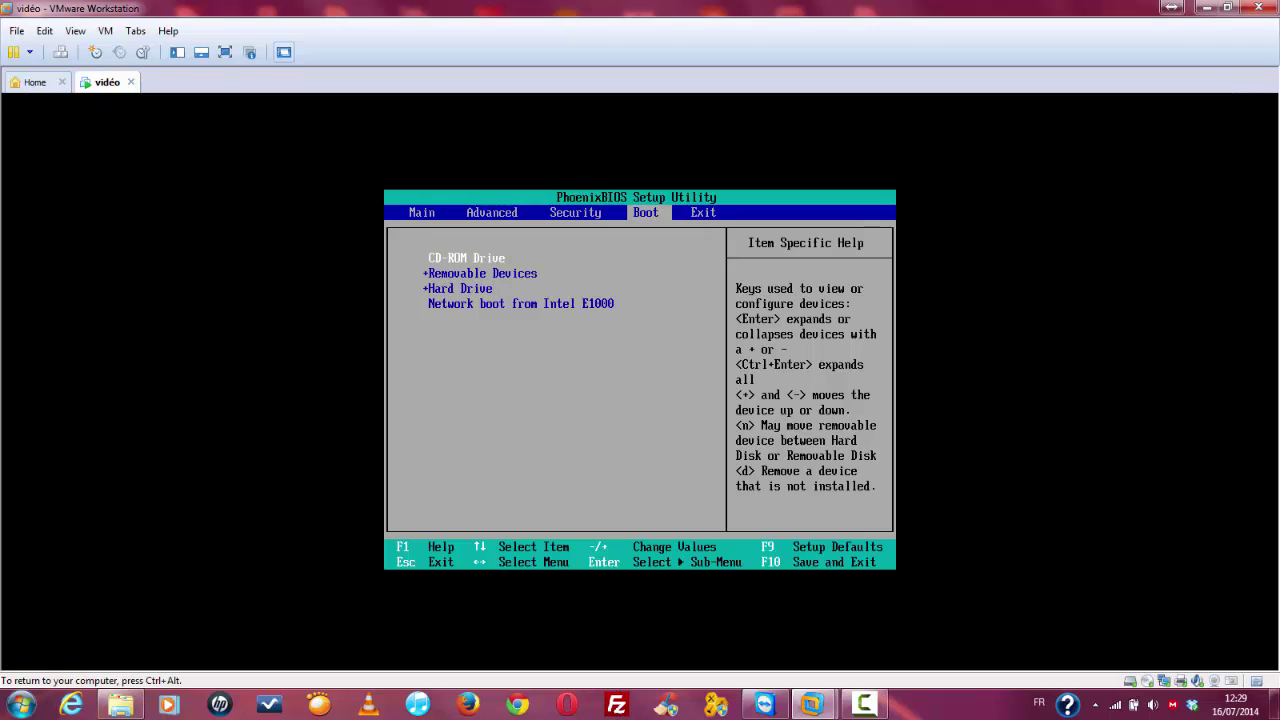
Step: Exit Saving Changes, then open the Boot Menu at restart with CD-ROM Drive selected
key("Right")
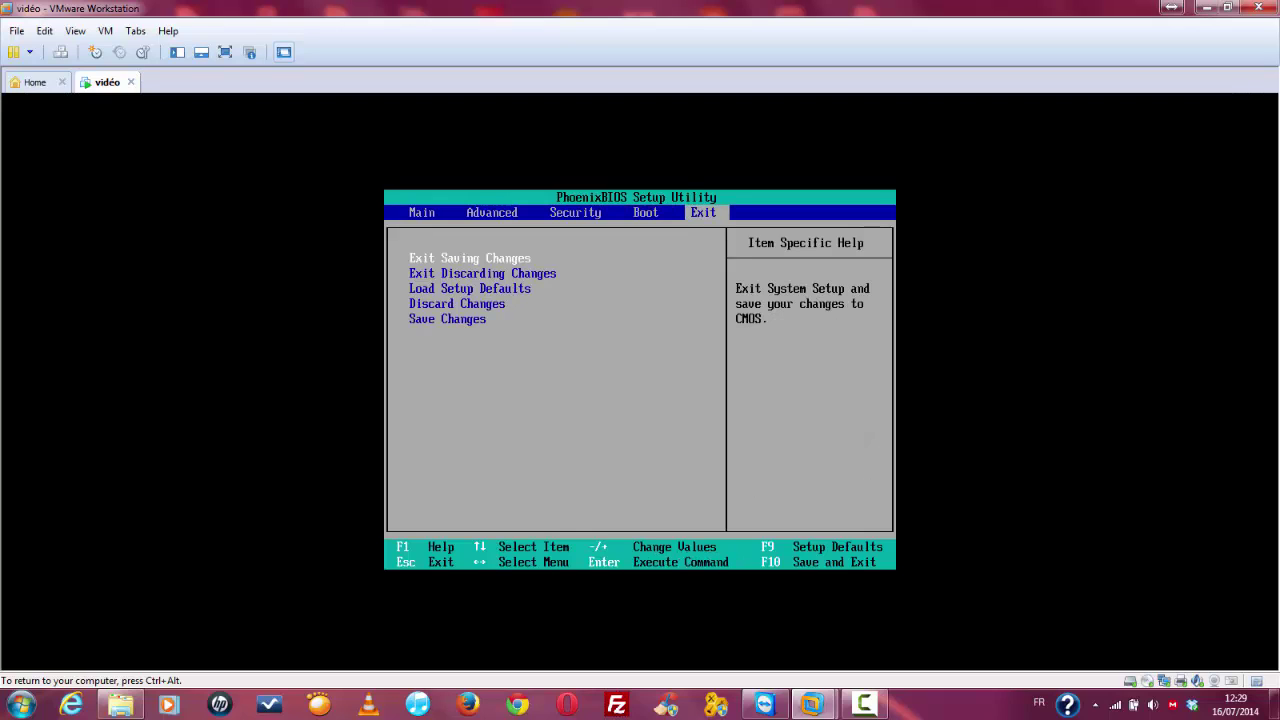
key("Return")
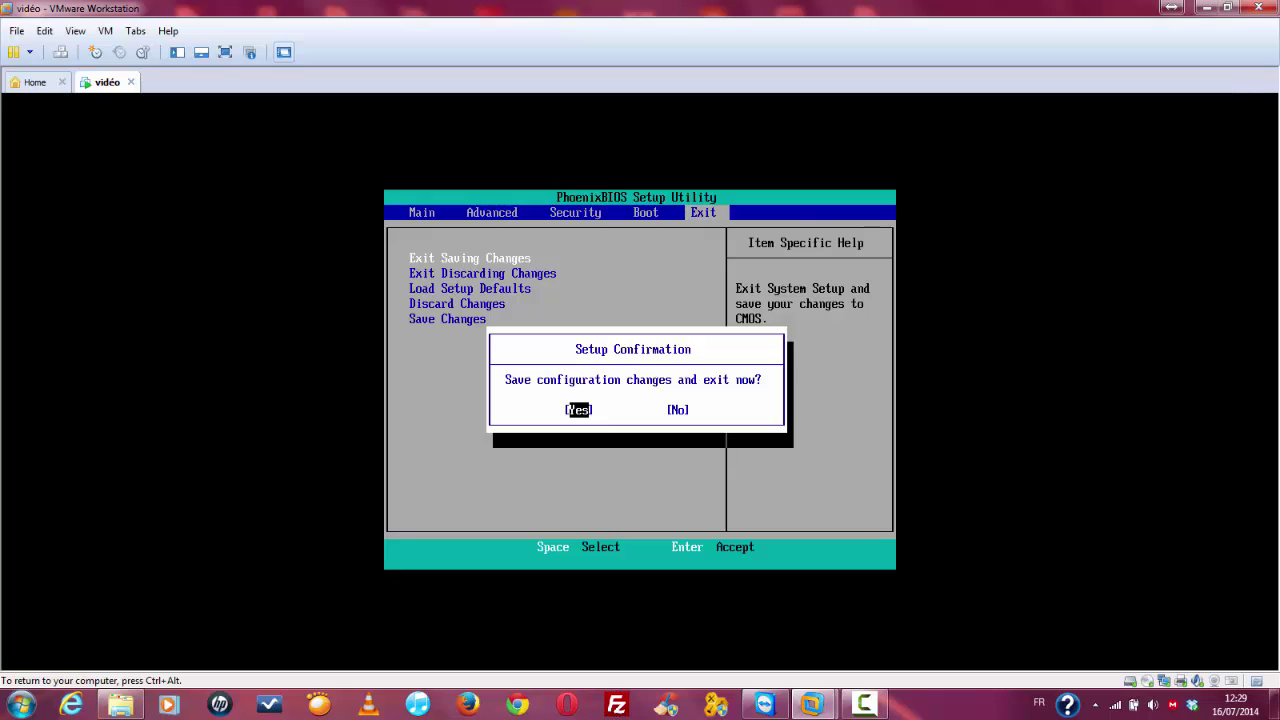
key("Return")
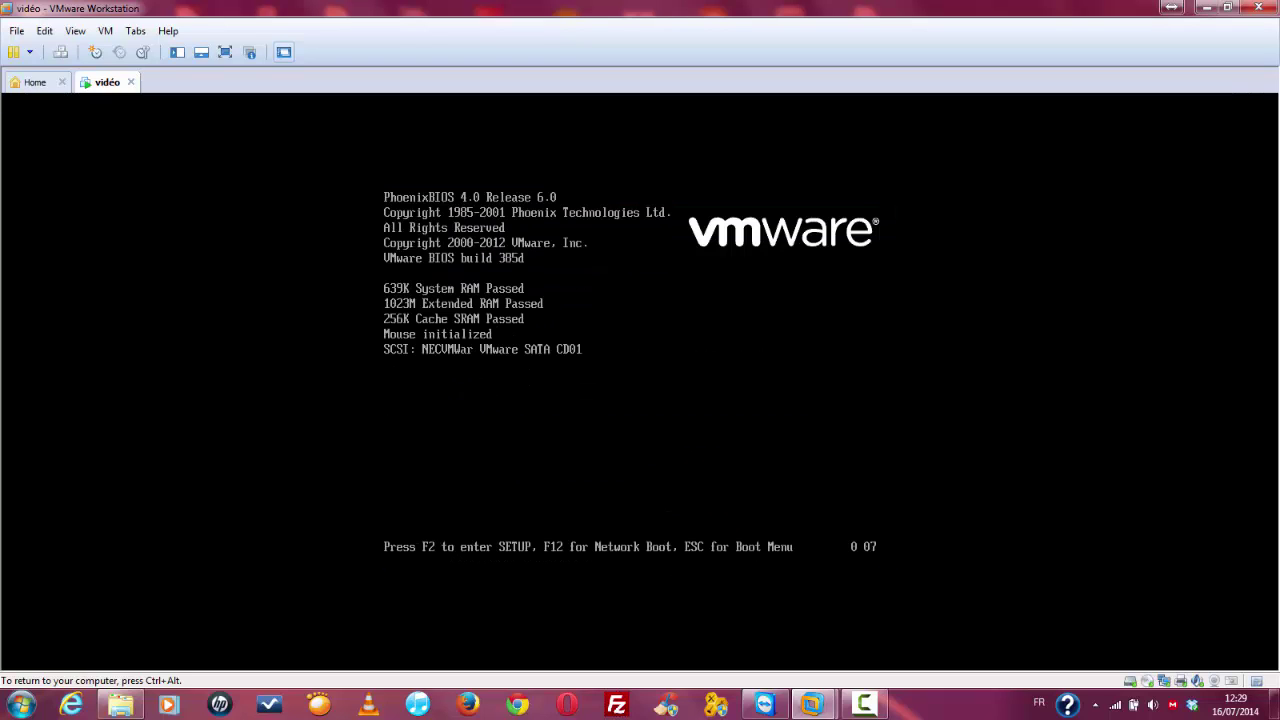
key("Escape")
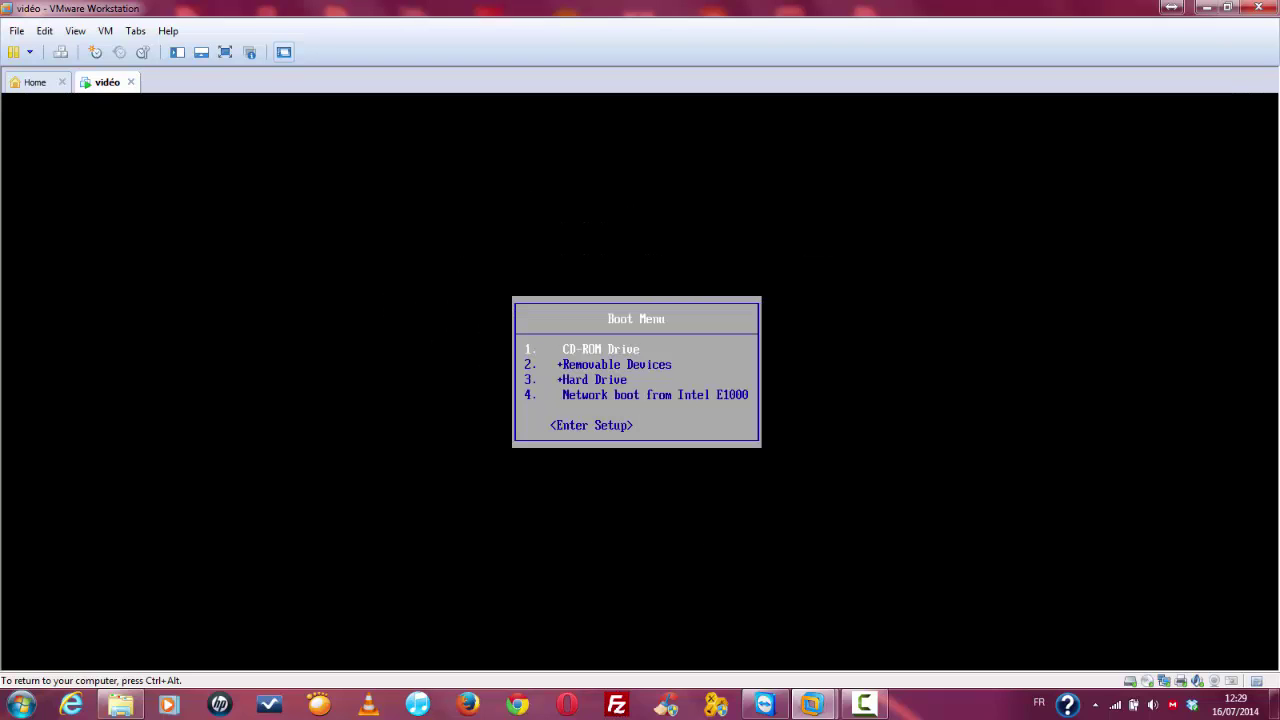
key("Down")
key("Up")
Step: Boot from the CD-ROM Drive and choose Français as the boot language
key("Return")
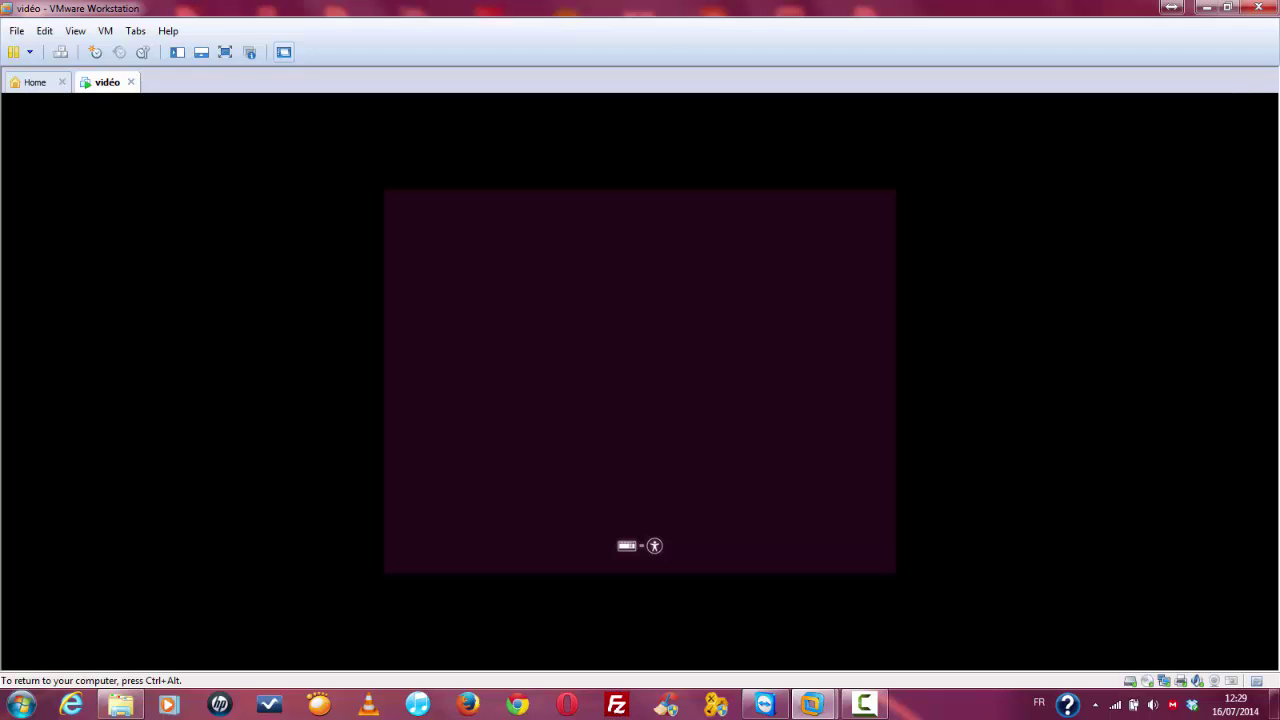
key("Return")
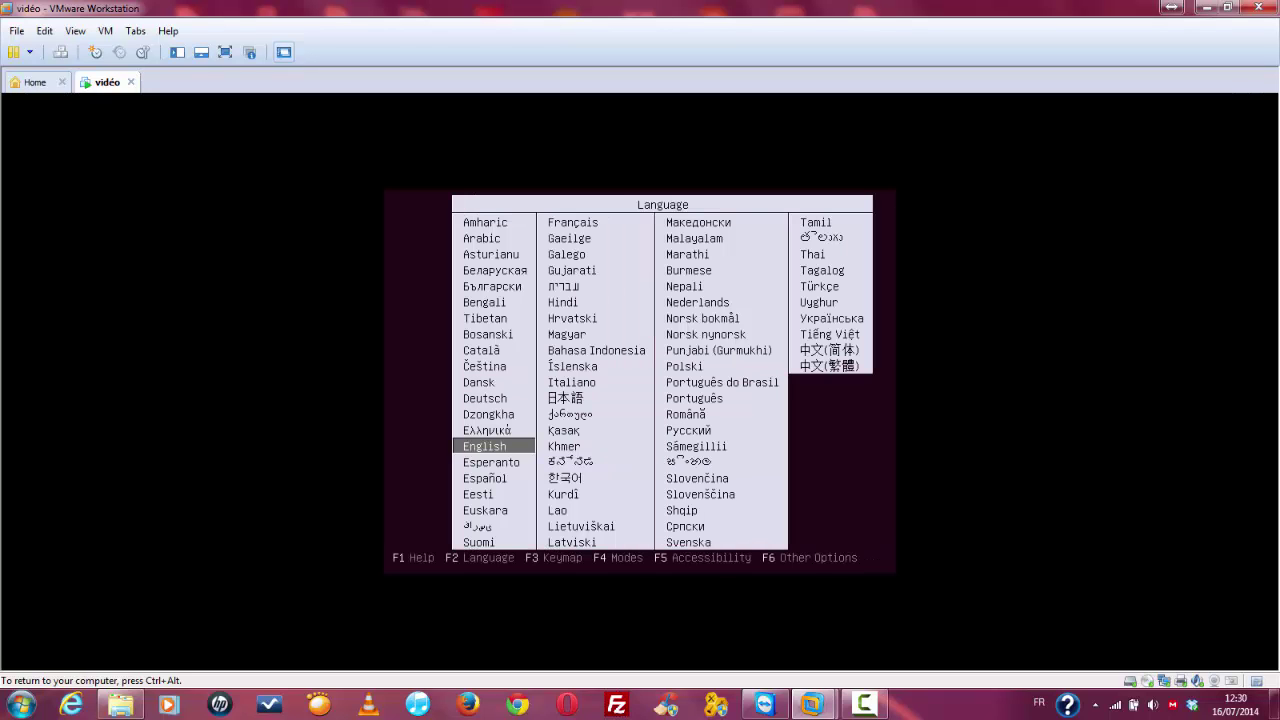
key("Down")
key("Down")
key("Down")
key("Down")
key("Down")
key("Down")
key("Down")
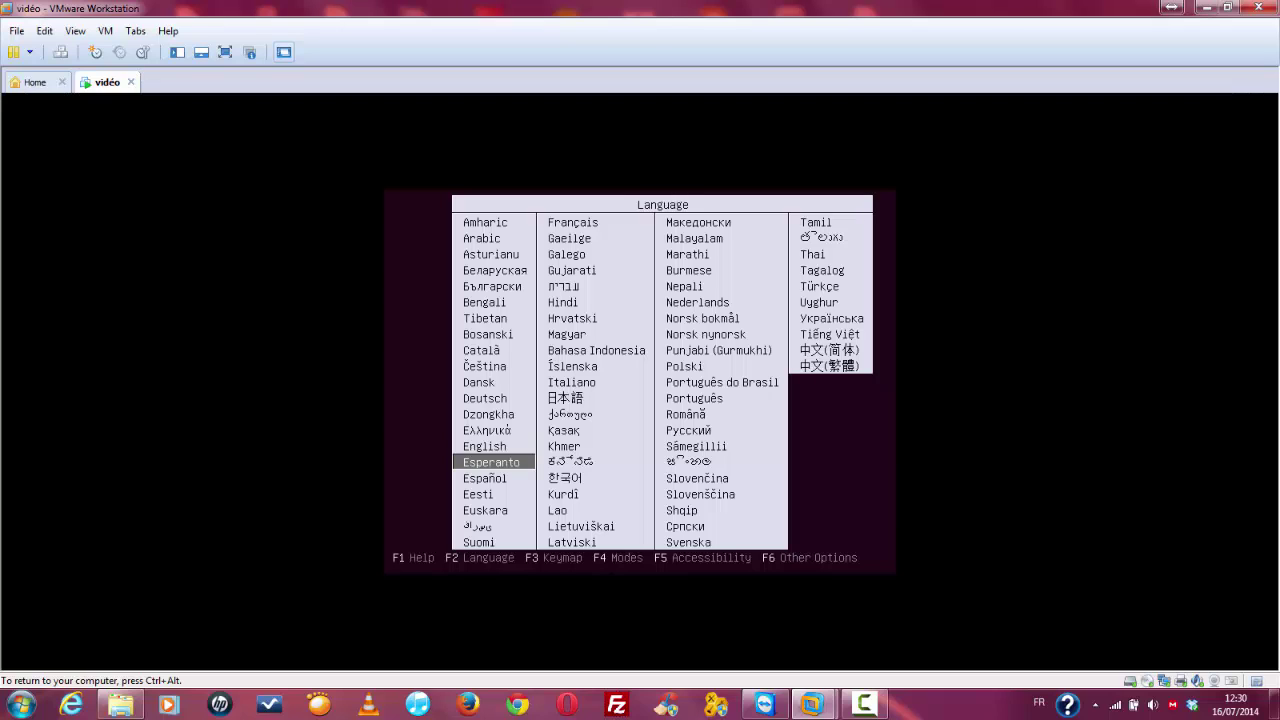
key("Return")
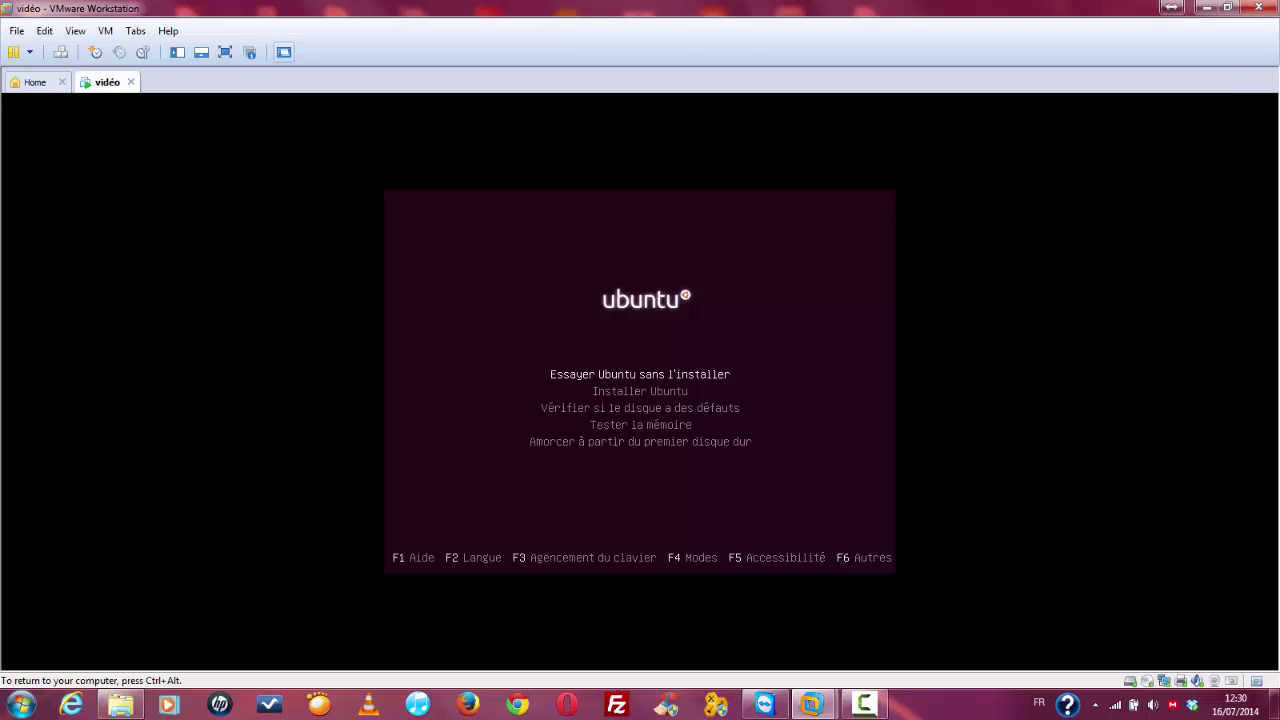
Step: Select Installer Ubuntu in the boot menu and launch it
key("Down")
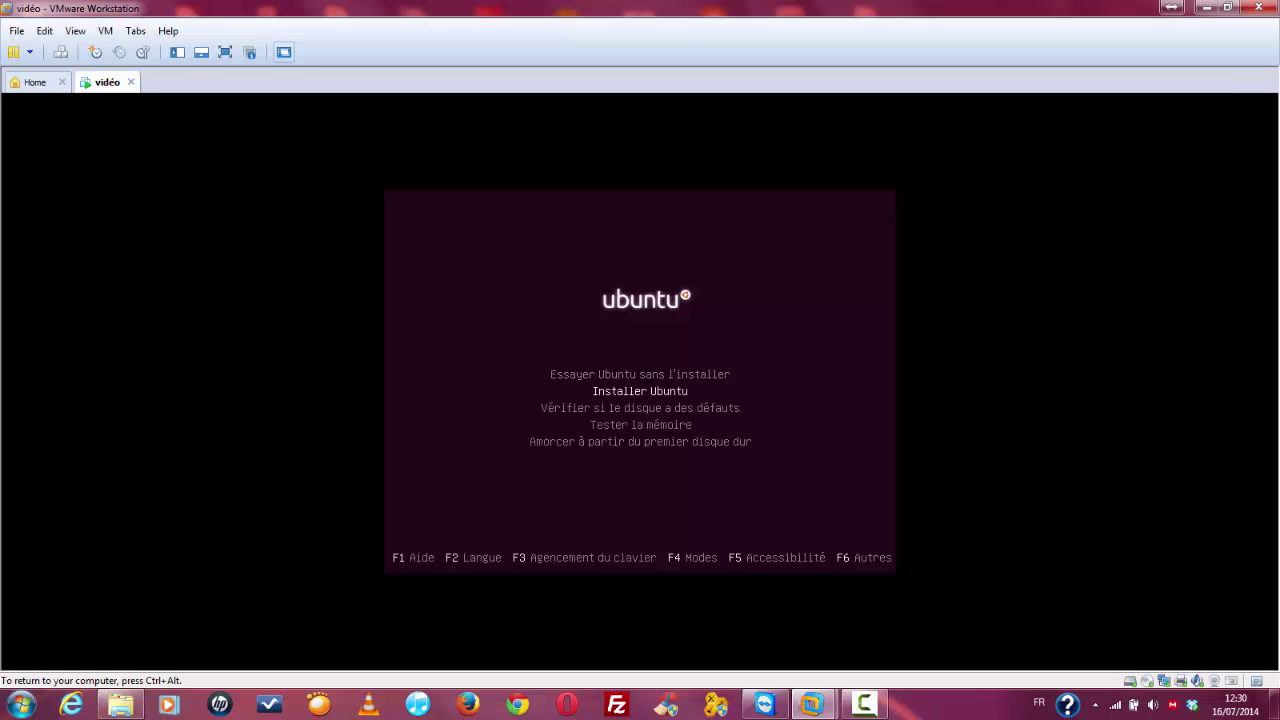
key("Up")
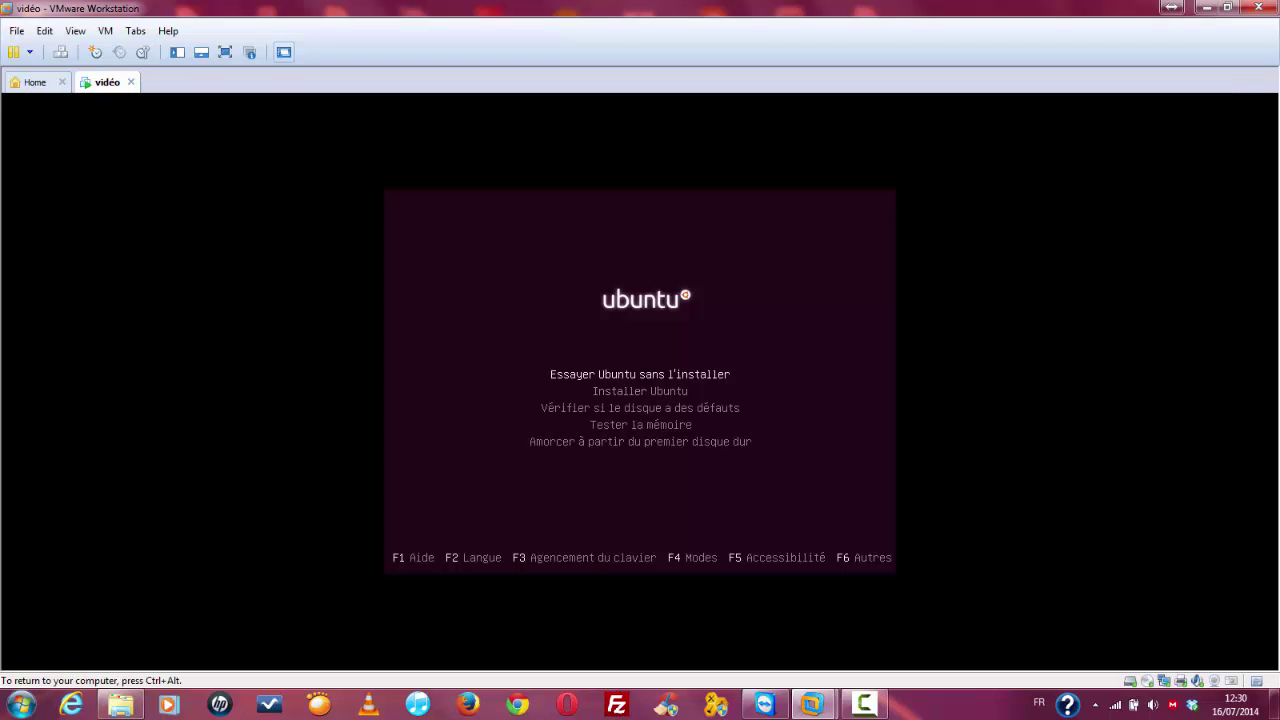
key("Down")
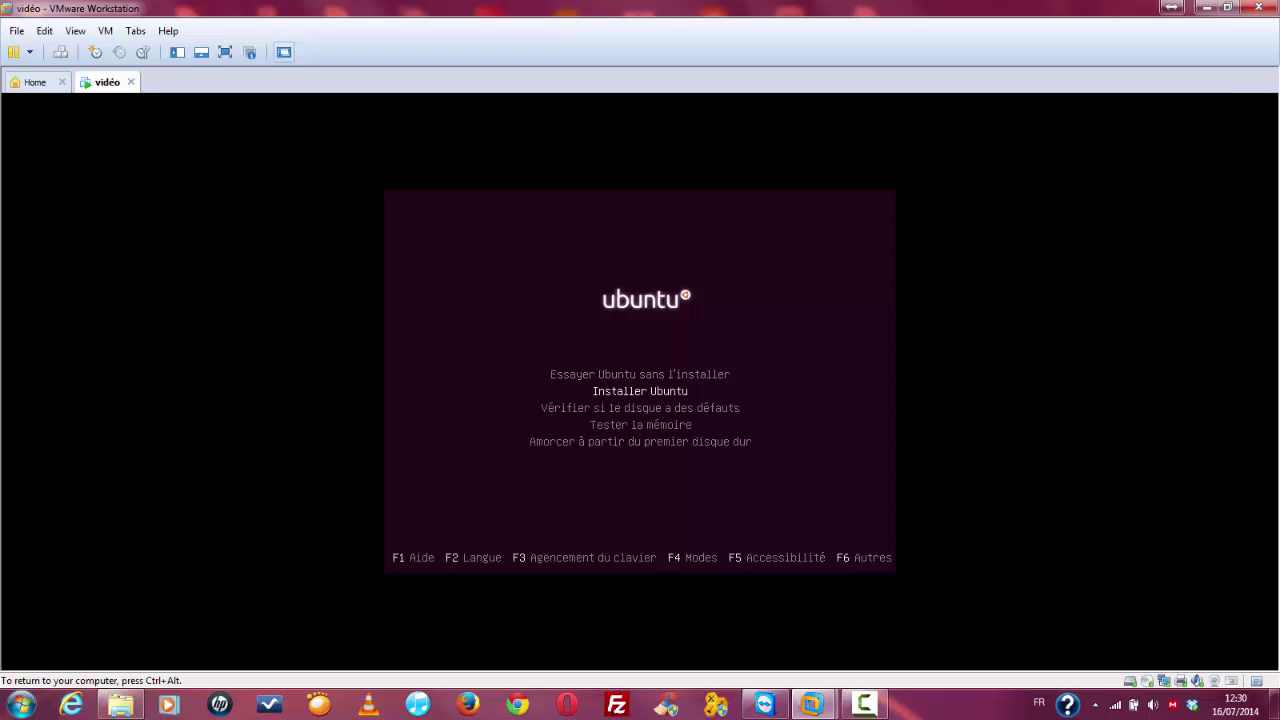
key("Return")
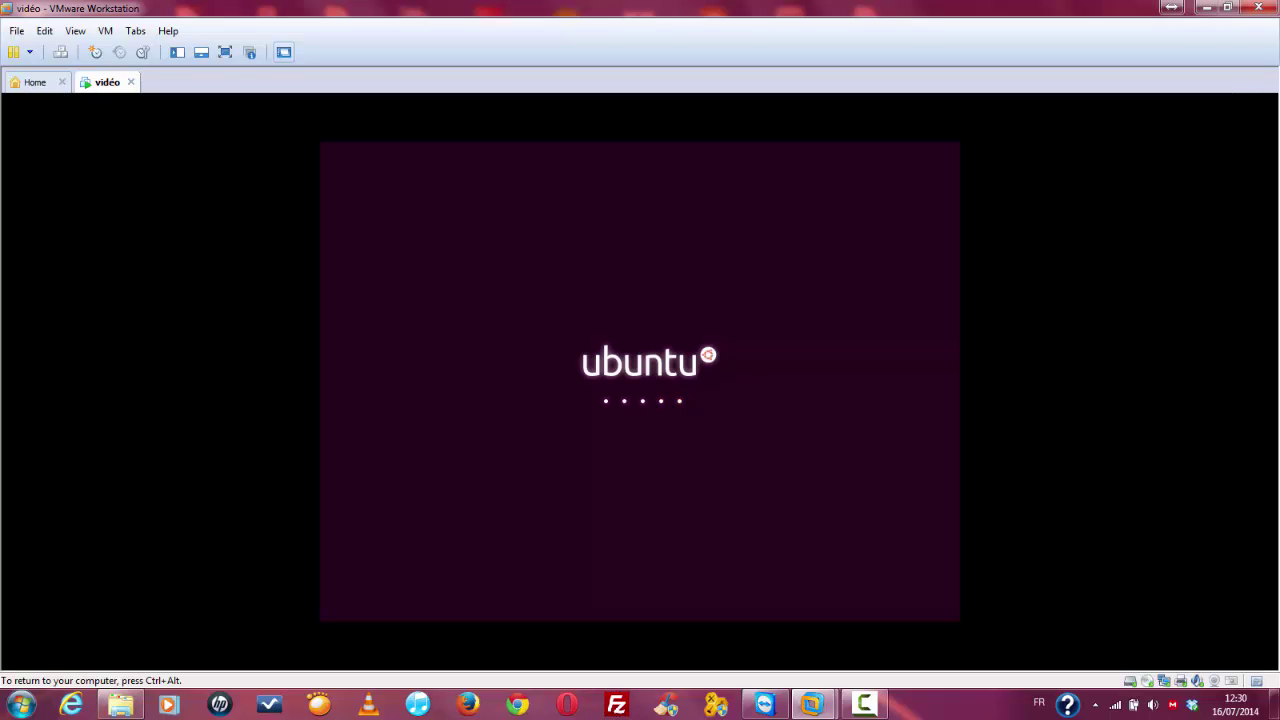
Step: Keep Français as the installer language and continue past the Préparation checks
key("ctrl+alt")
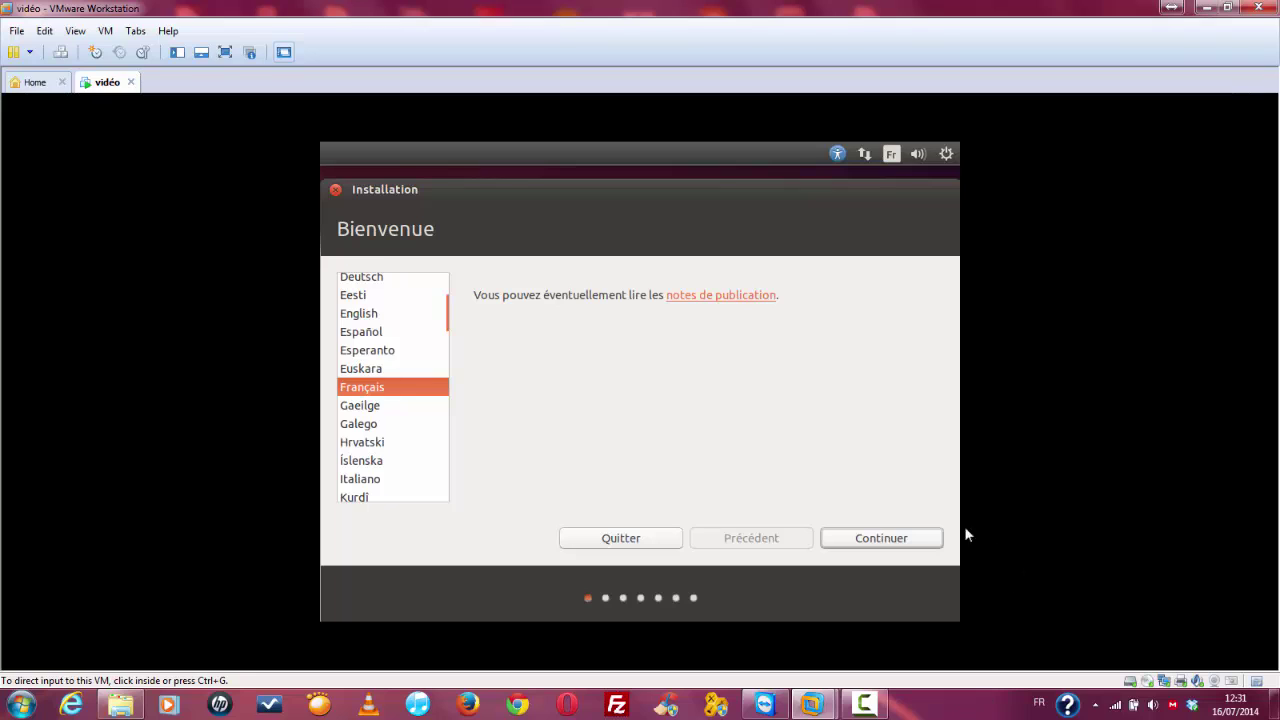
left_click(918, 483)
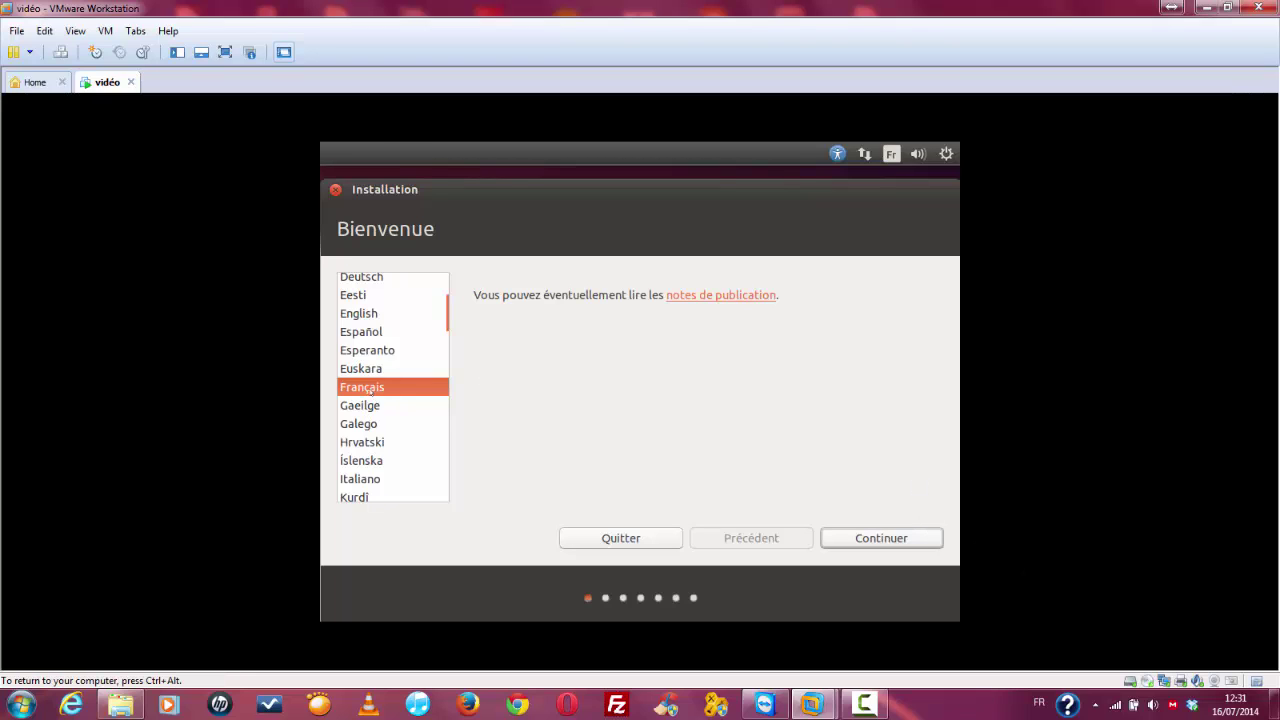
left_click(851, 539)
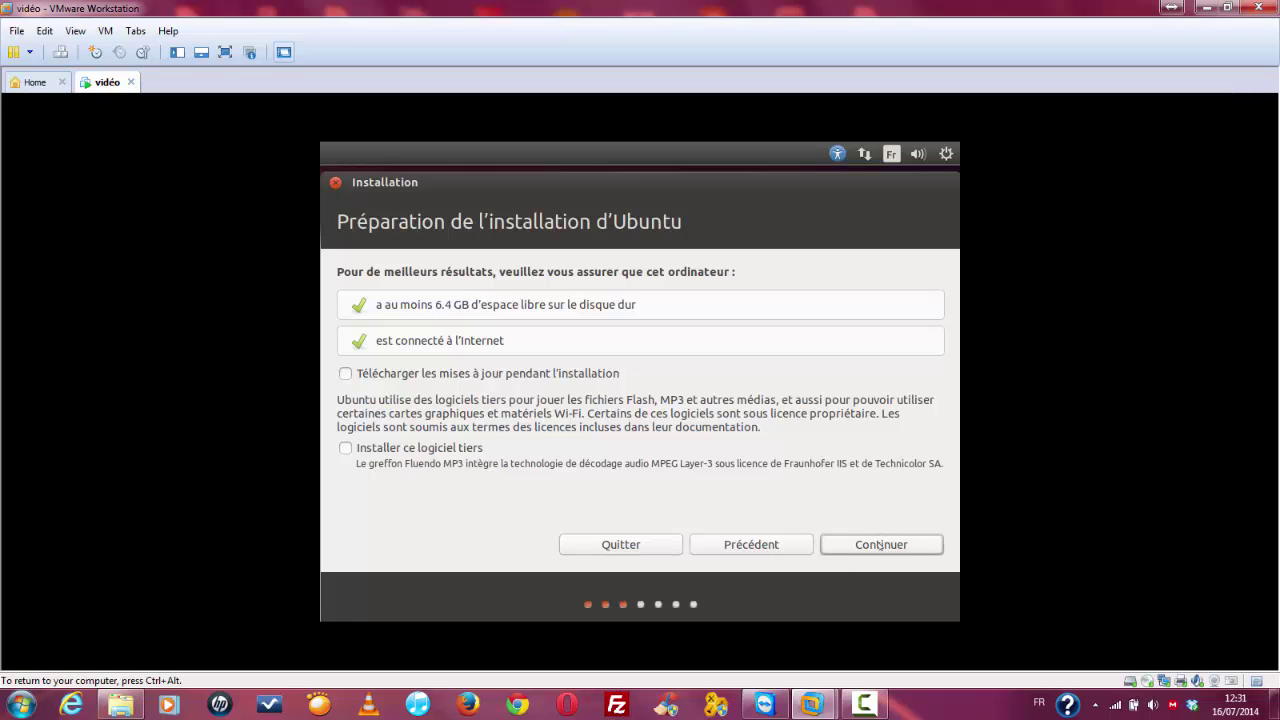
left_click(881, 545)
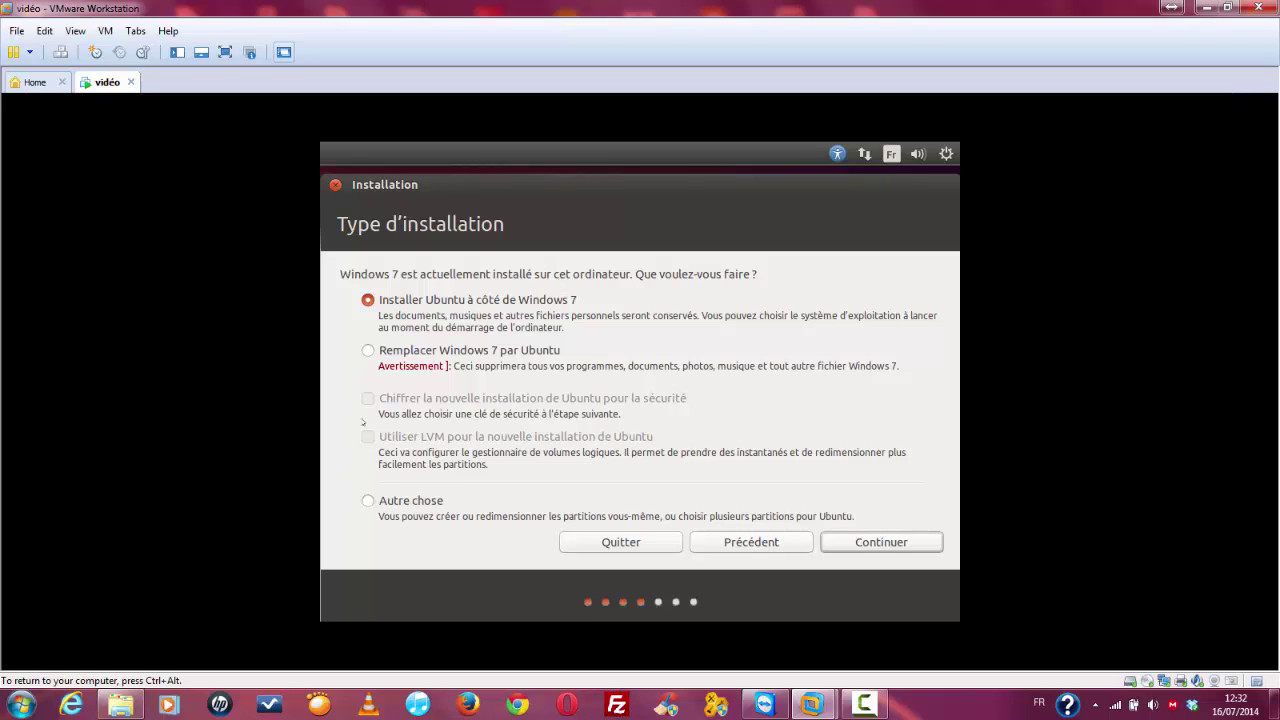
Step: Try the Remplacer and Autre chose options, then select Installer Ubuntu à côté de Windows 7
left_click(368, 351)
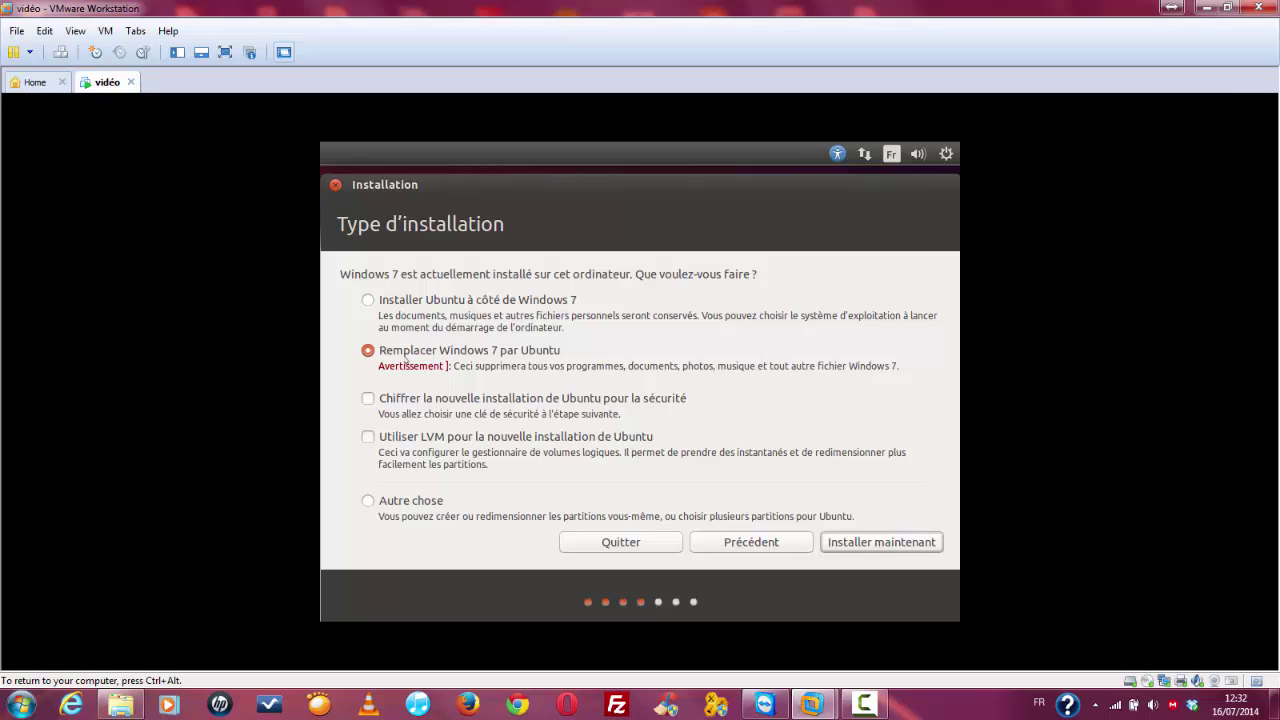
left_click(427, 502)
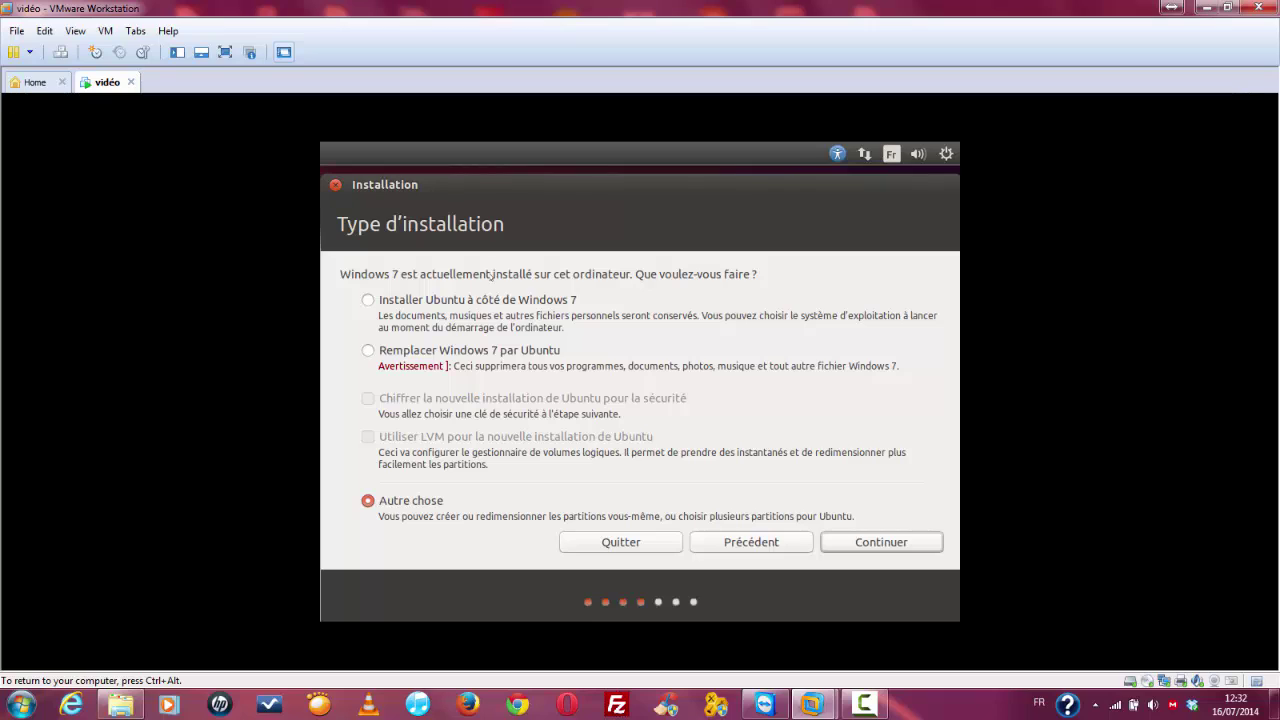
left_click(471, 304)
Step: Drag the partition divider to give Ubuntu 10.0 GB and Windows 32.8 GB, then choose Installer maintenant
left_click(866, 540)
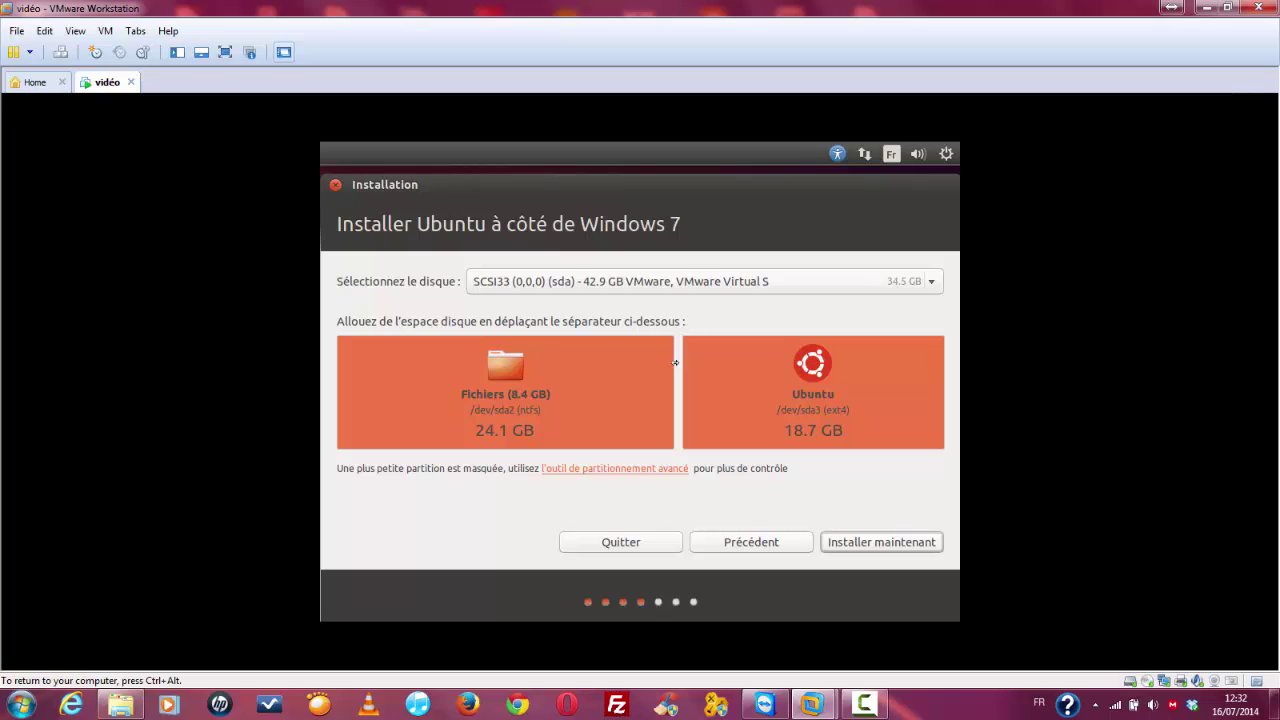
left_click_drag(678, 362, 799, 494)
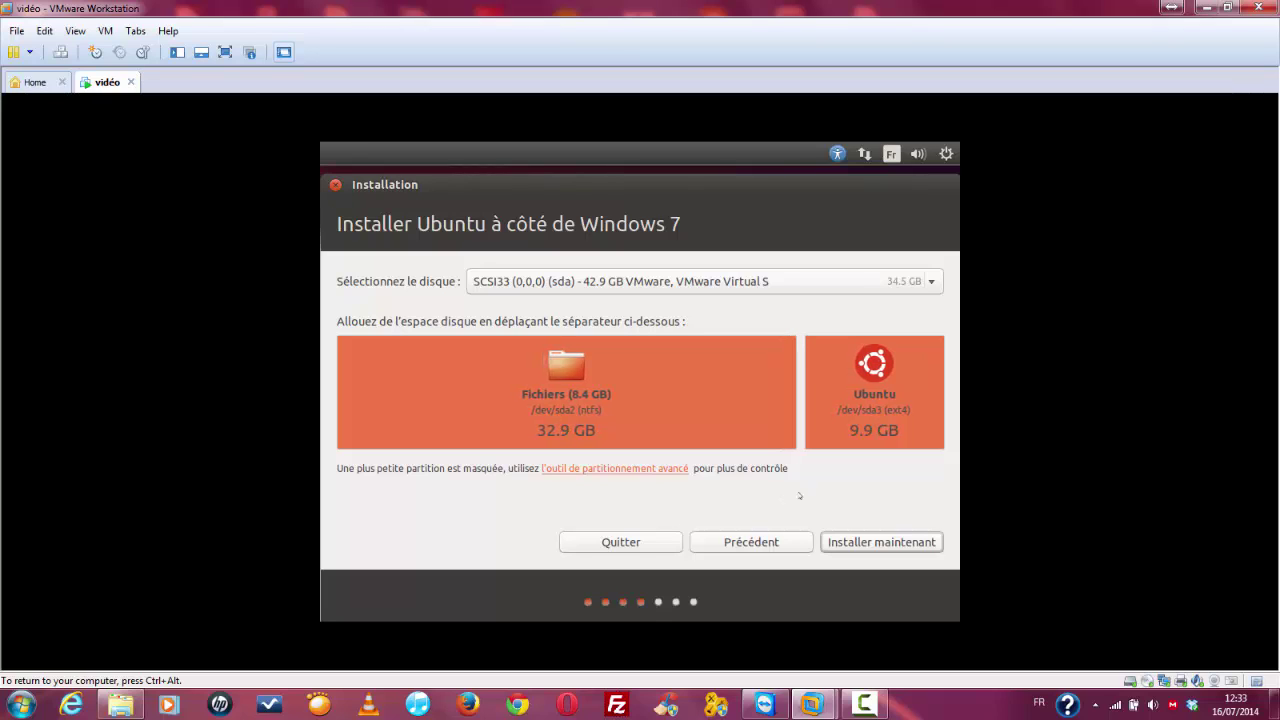
left_click_drag(799, 433, 798, 431)
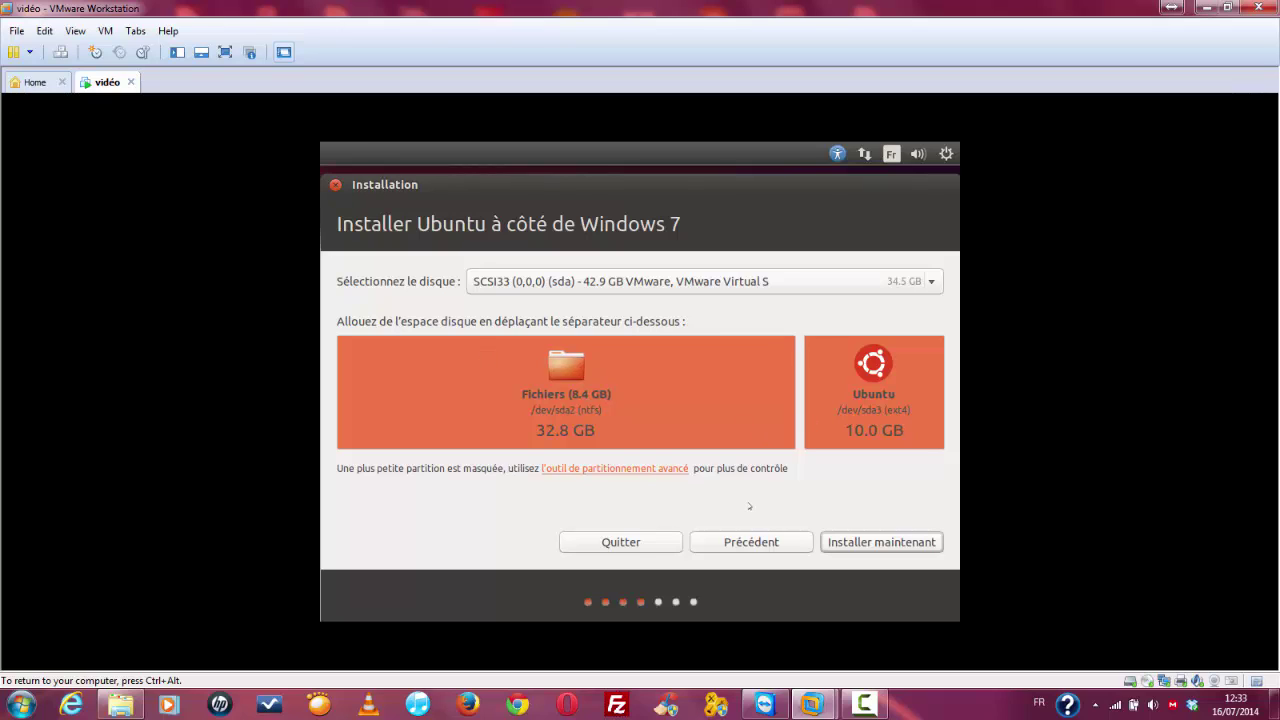
left_click(877, 543)
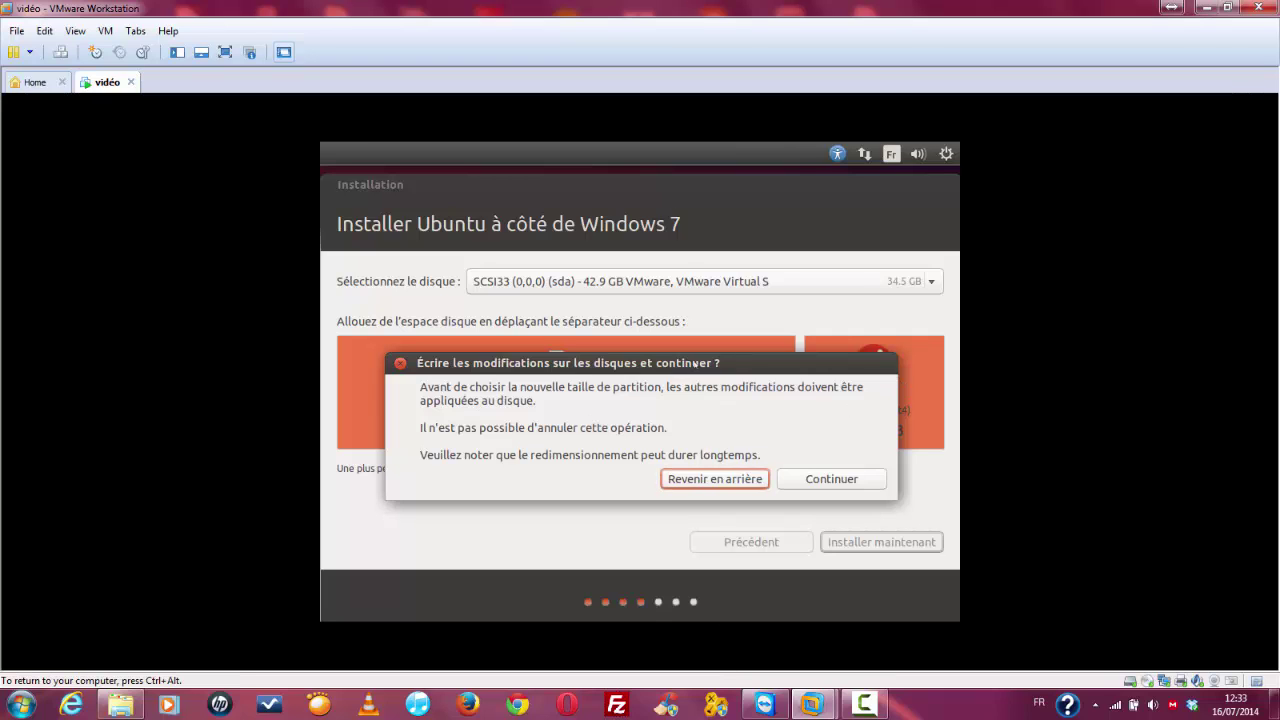
Step: Look at the partitions behind the Écrire les modifications dialog, then confirm with Continuer
left_click_drag(692, 362, 693, 481)
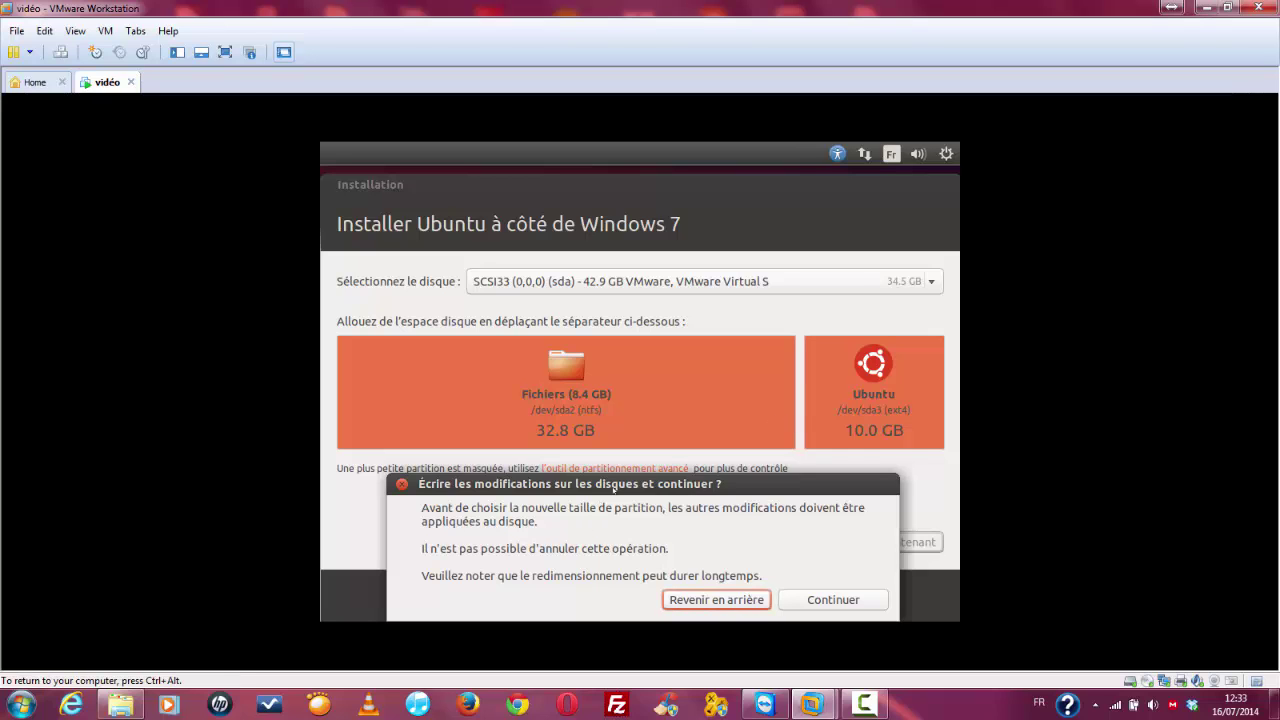
left_click_drag(614, 488, 620, 373)
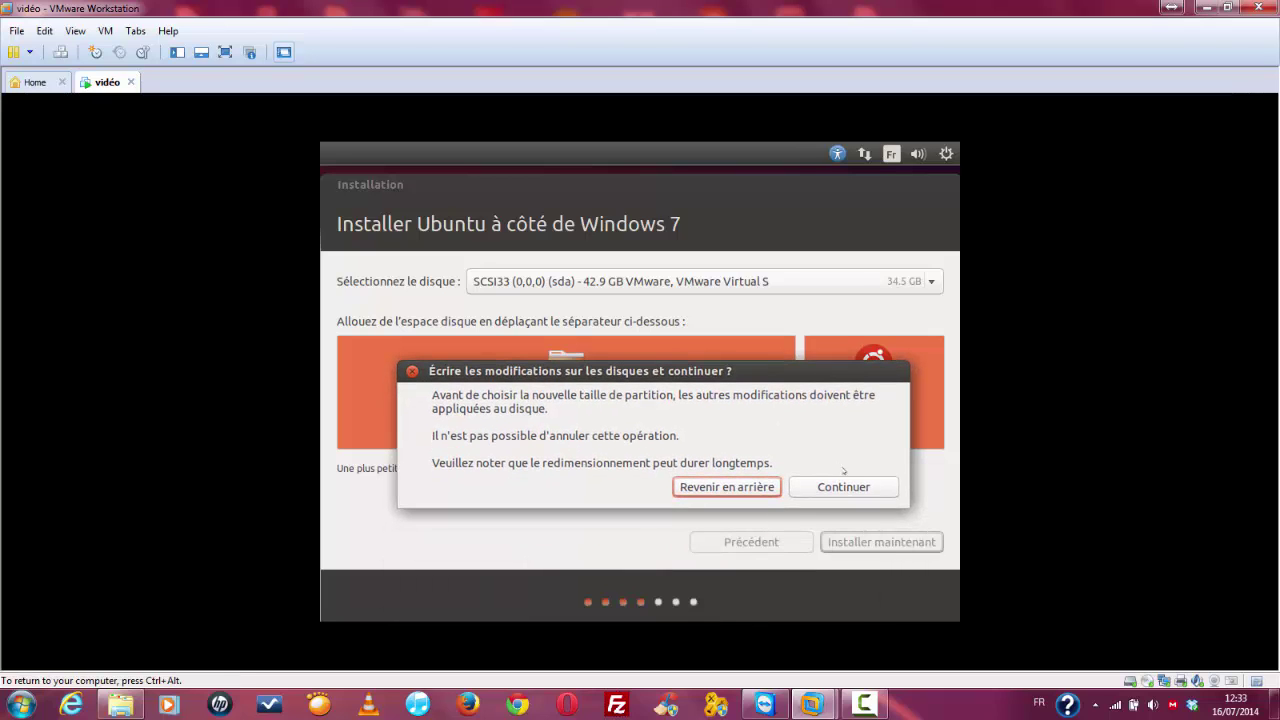
left_click(849, 487)
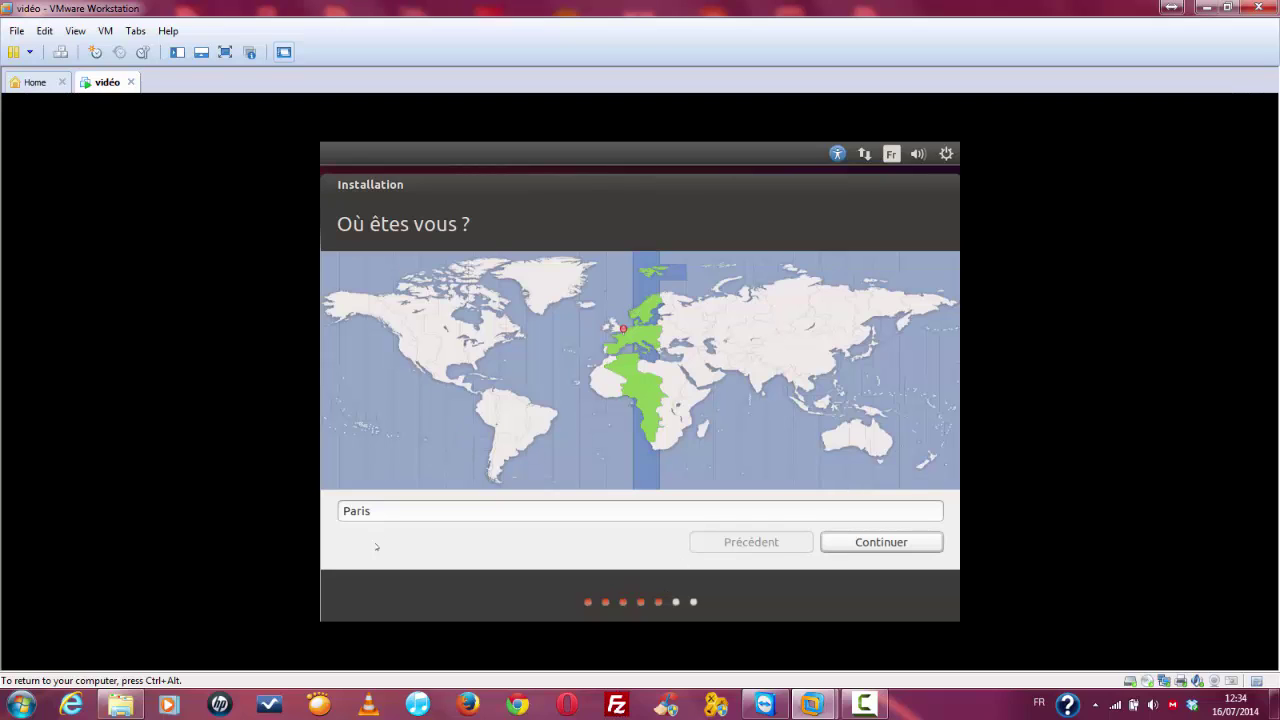
Step: Confirm Paris in the Où êtes-vous ? location field and continue
left_click(391, 510)
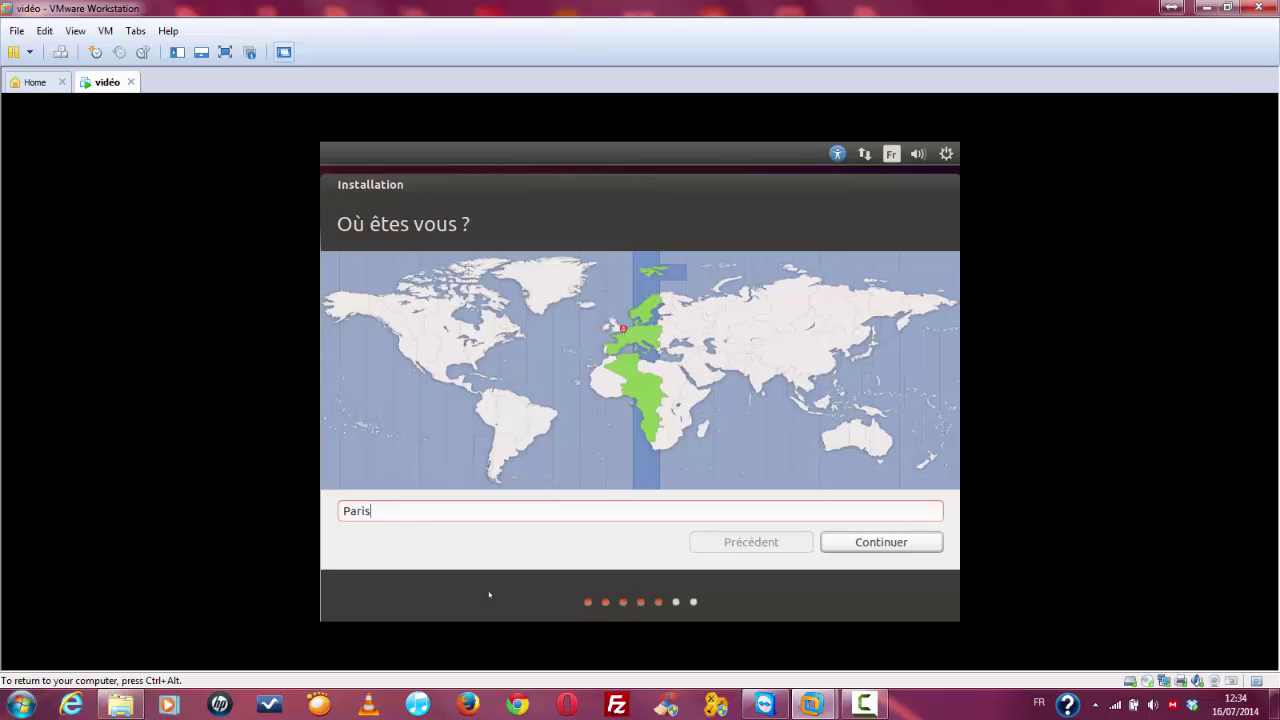
left_click(900, 547)
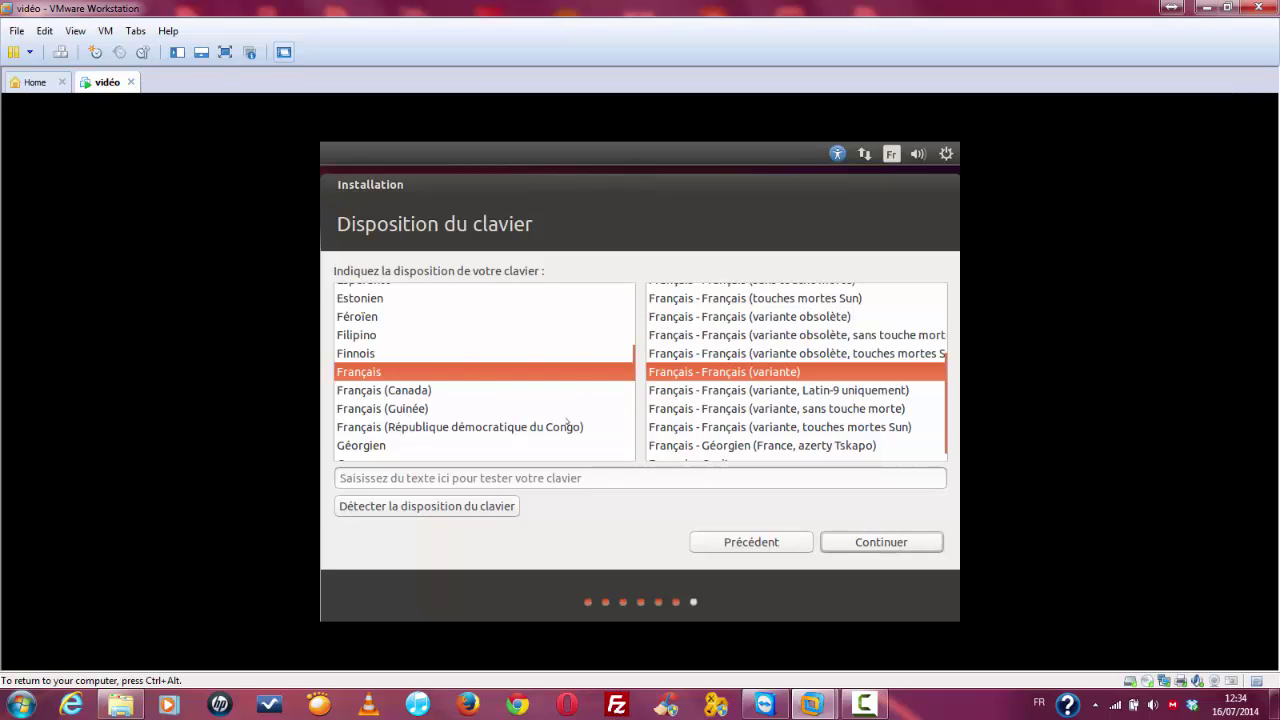
Step: Run automatic keyboard layout detection, pressing r and answering the œ-key presence prompts
left_click(519, 476)
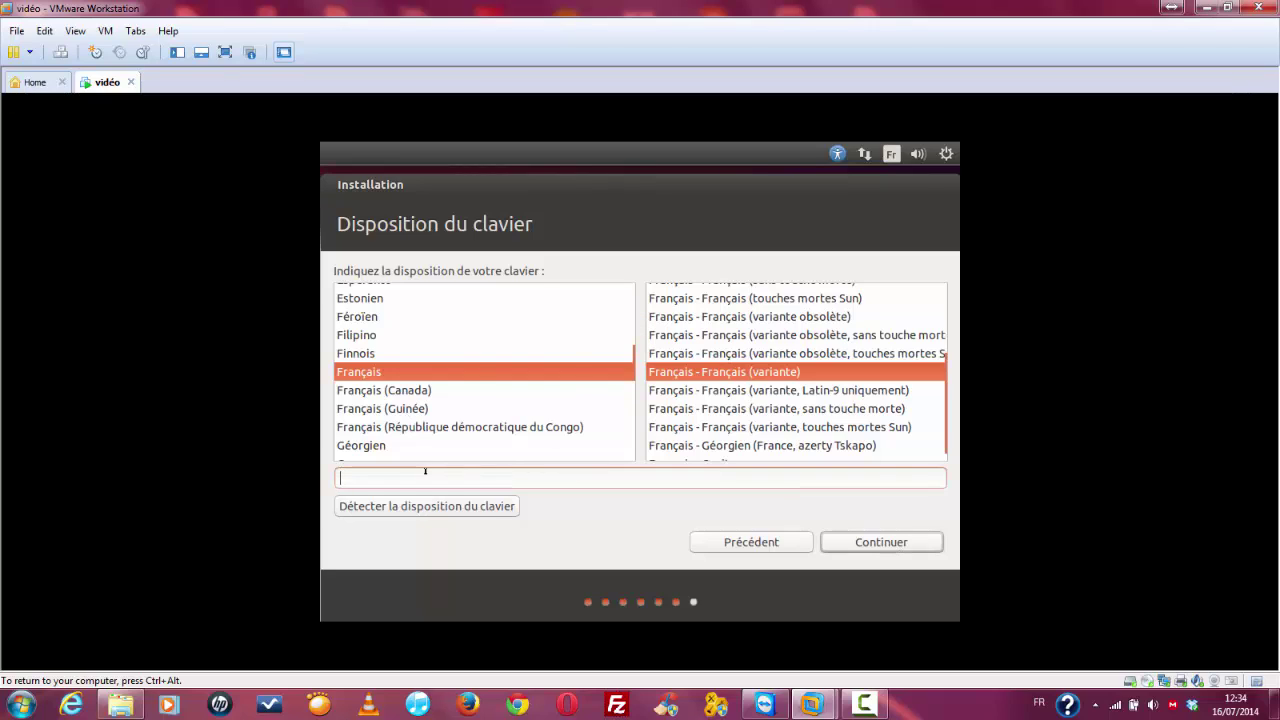
left_click(470, 509)
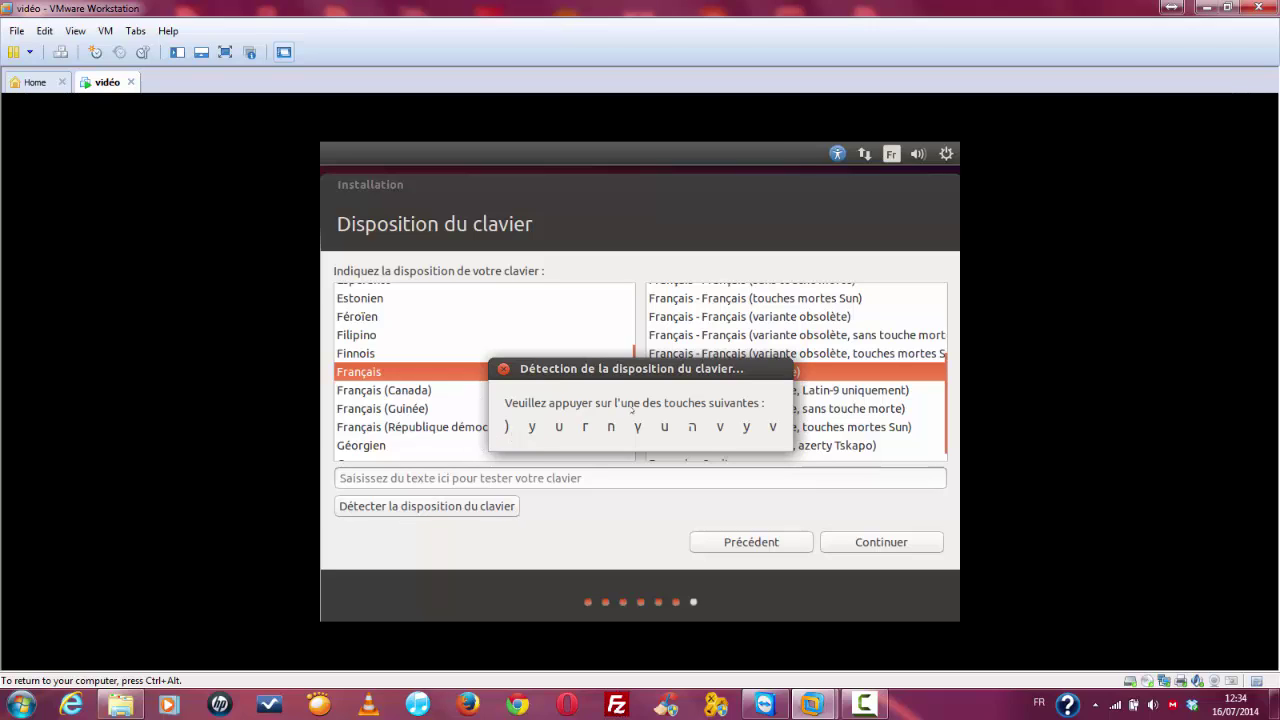
key("r")
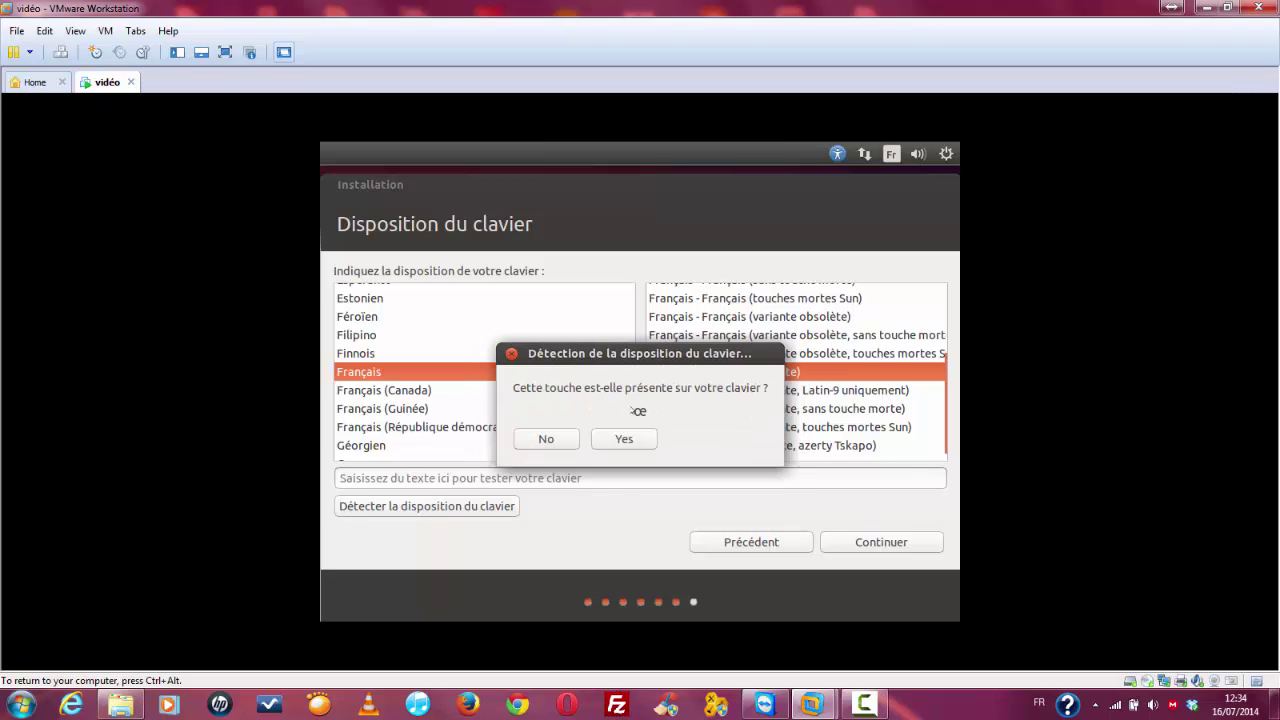
left_click(533, 434)
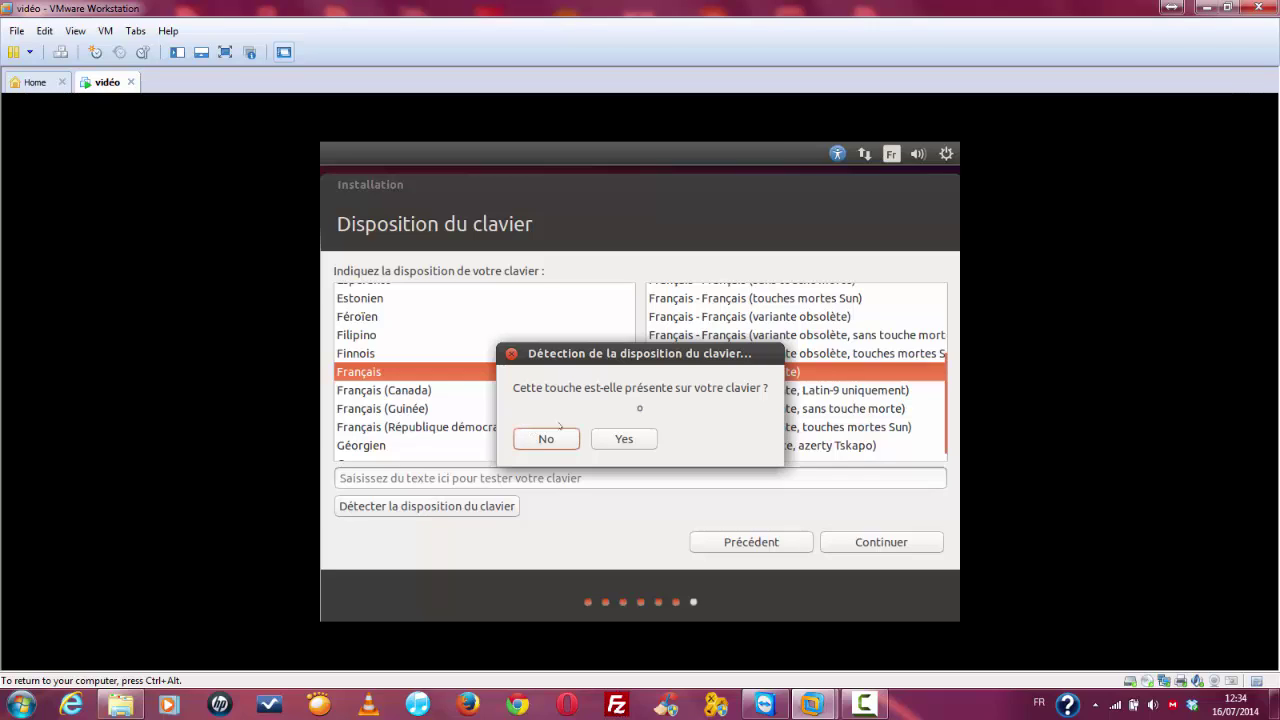
left_click(621, 441)
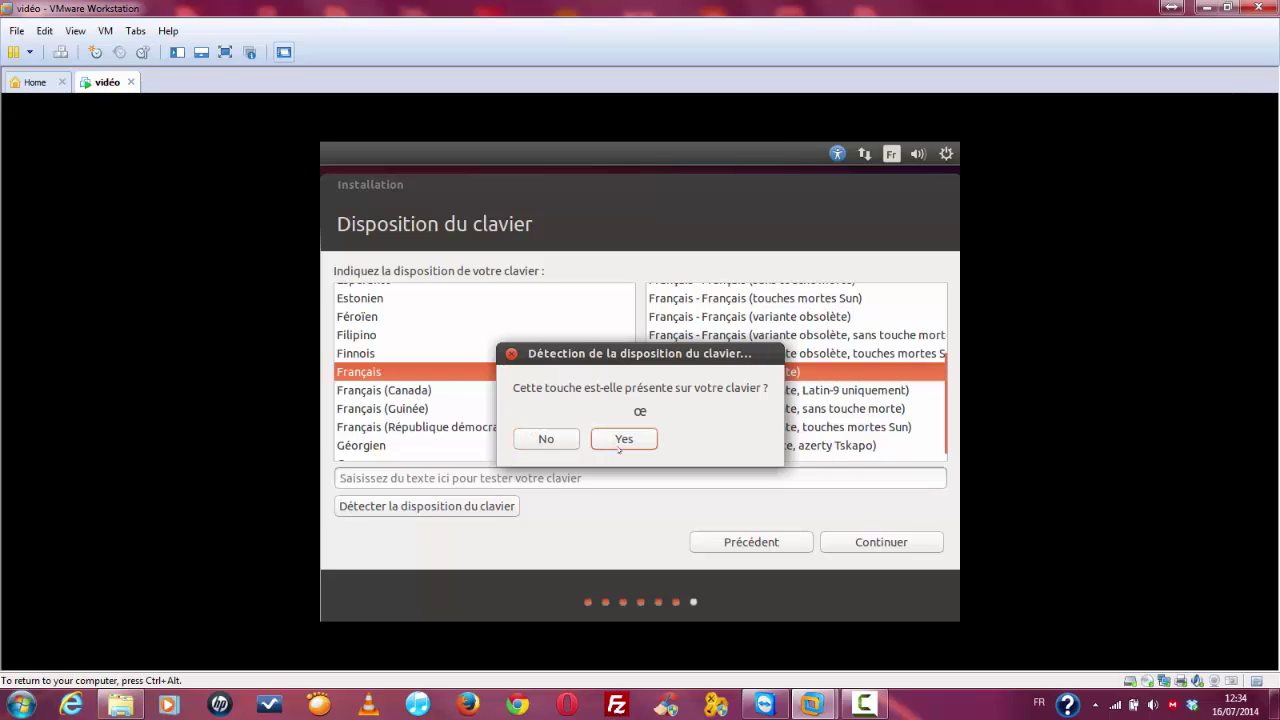
left_click(600, 440)
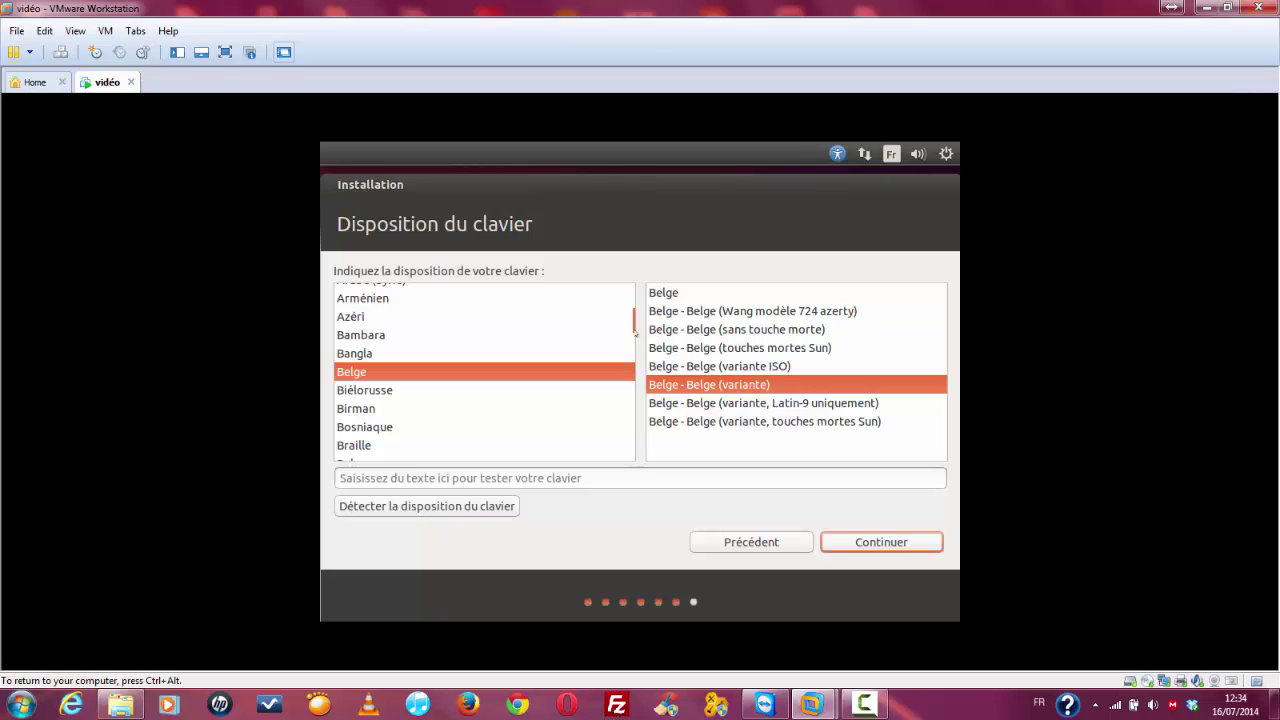
Step: Select Français (variante), test it by typing 'azerty' and symbols, then continue
left_click_drag(637, 318, 631, 348)
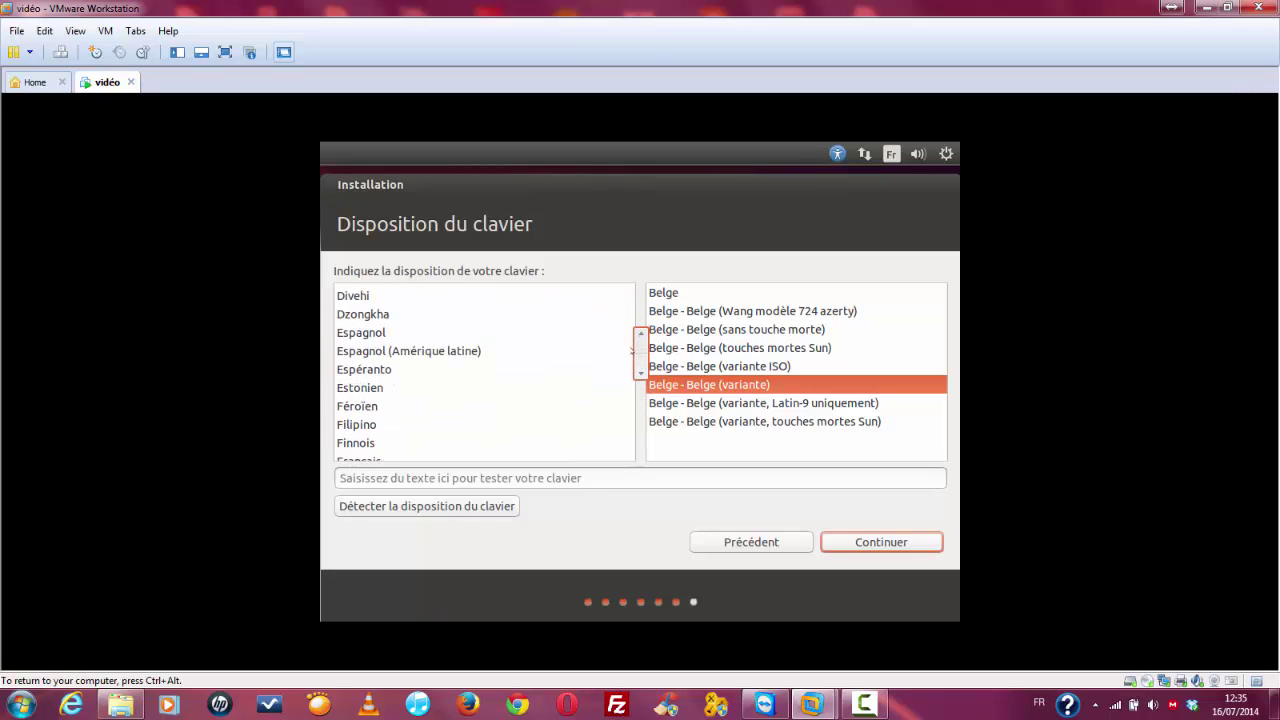
left_click(467, 458)
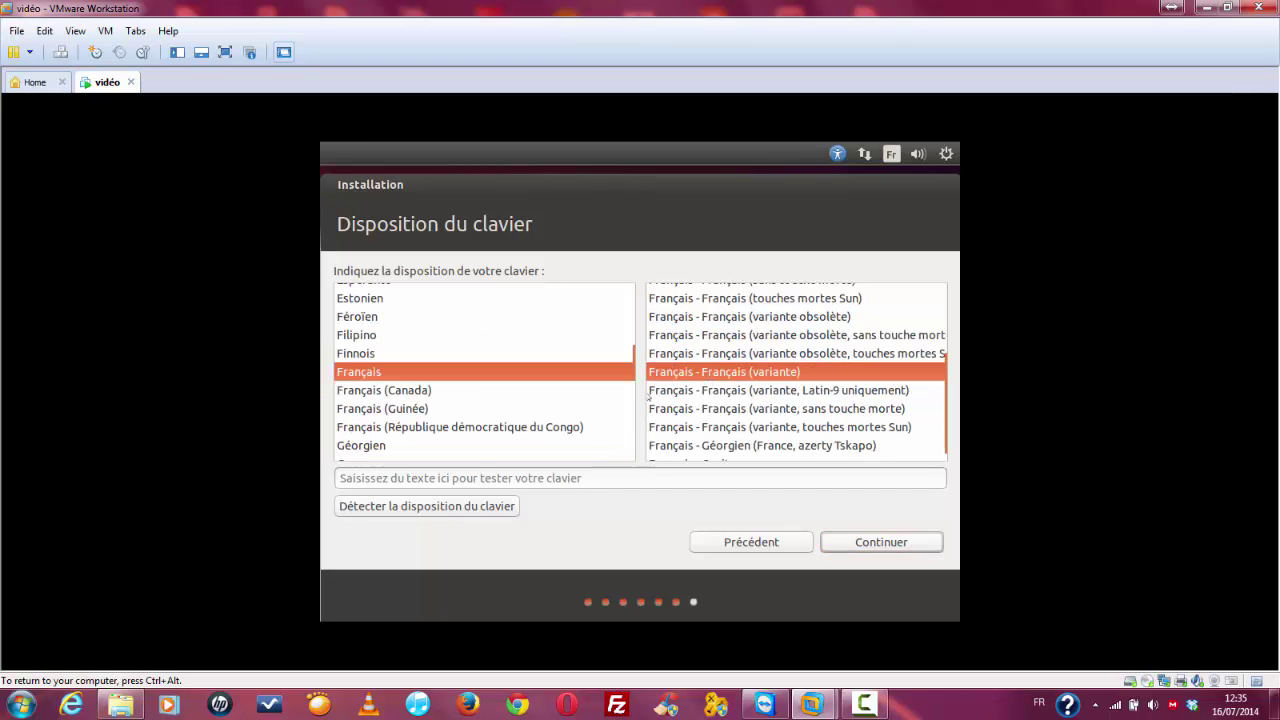
left_click(582, 474)
type("azerty")
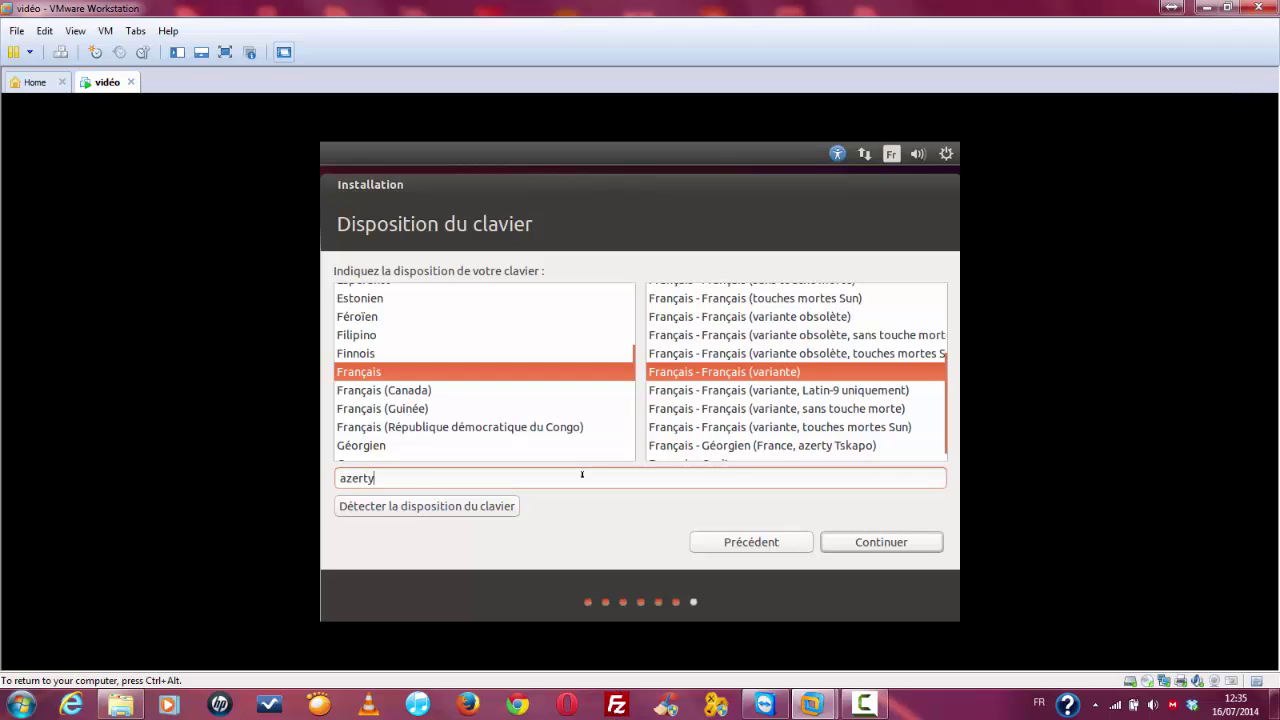
type(")$$^")
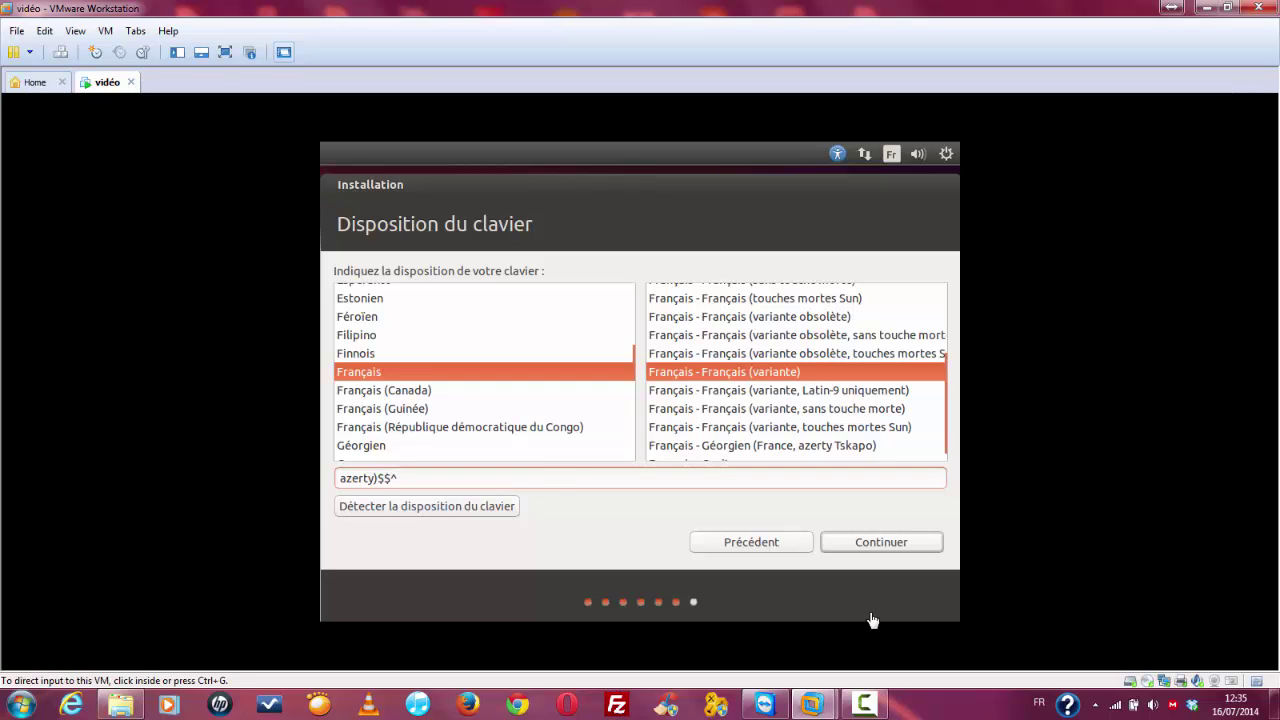
left_click(865, 542)
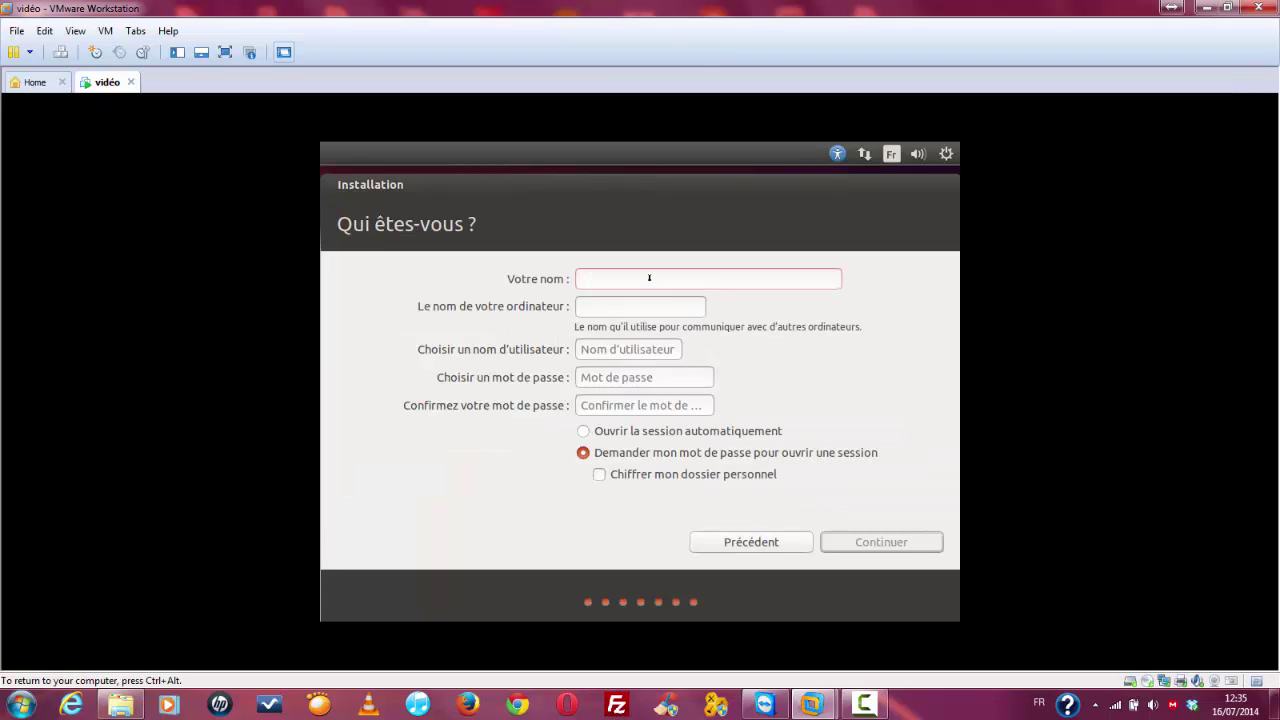
Step: Enter the user's name and correct the computer name to end in '09-Ubuntu'
type("iFred")
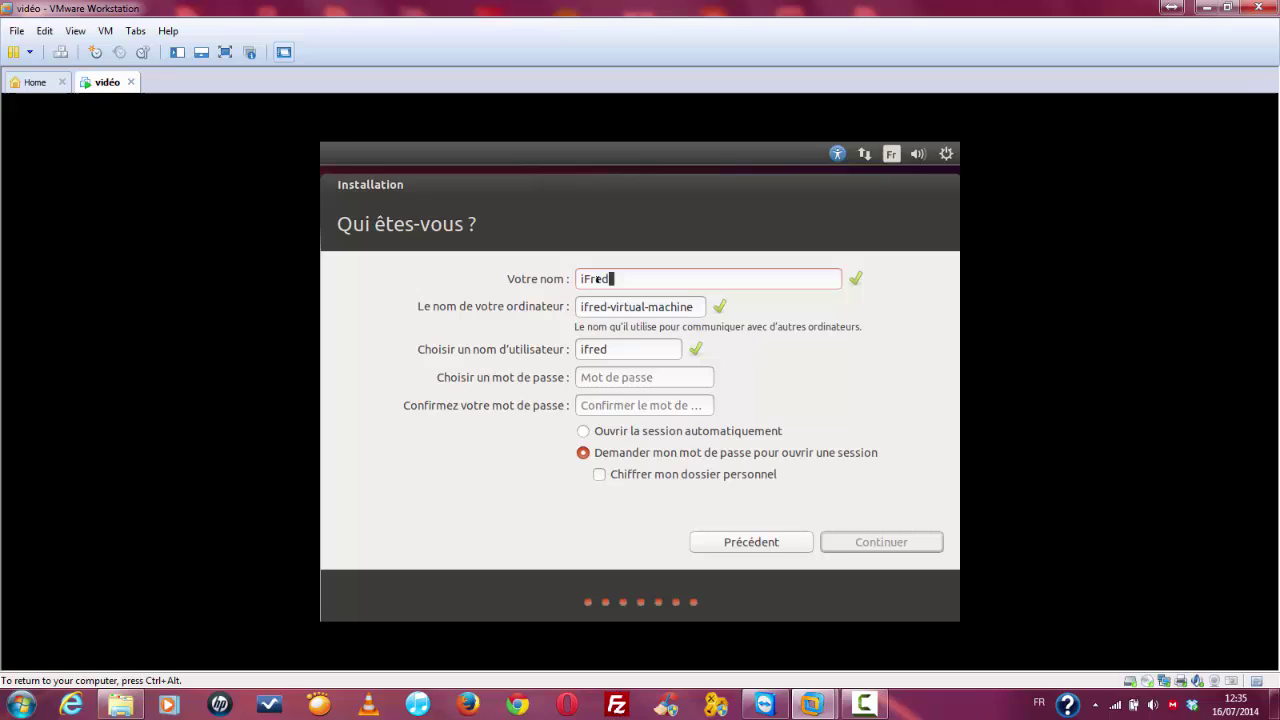
key("Tab")
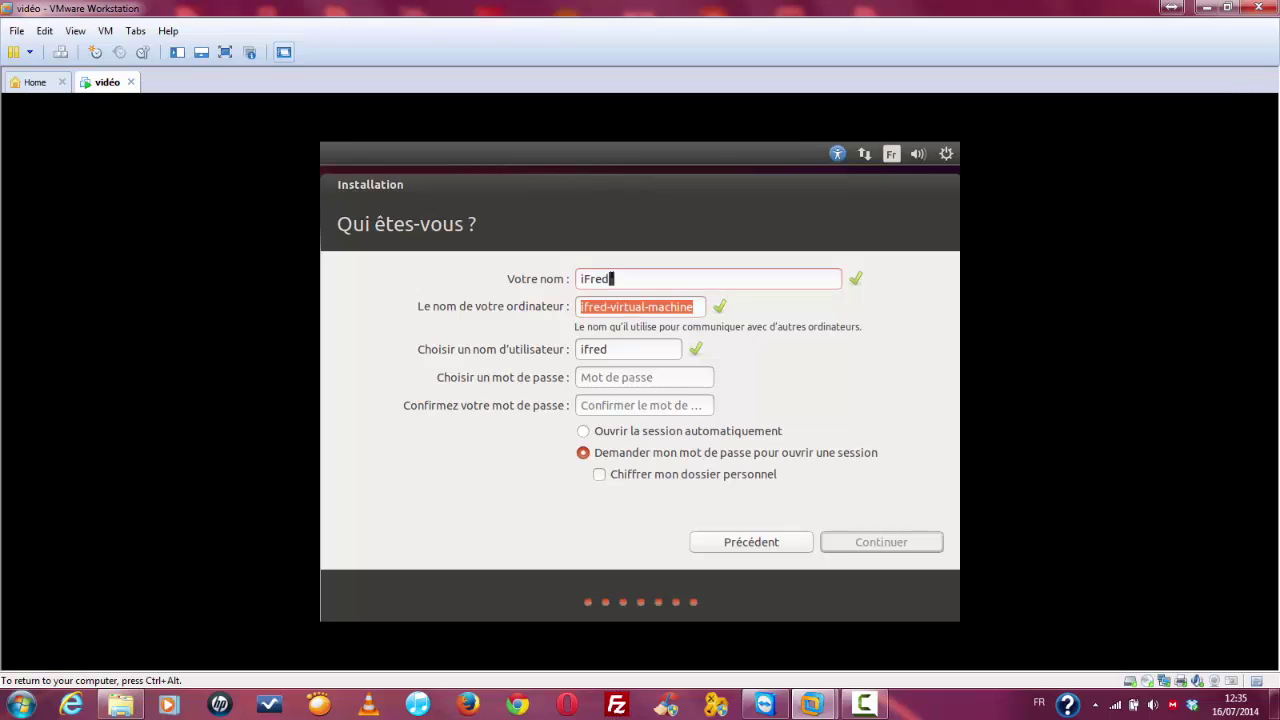
left_click(612, 278)
type("0")
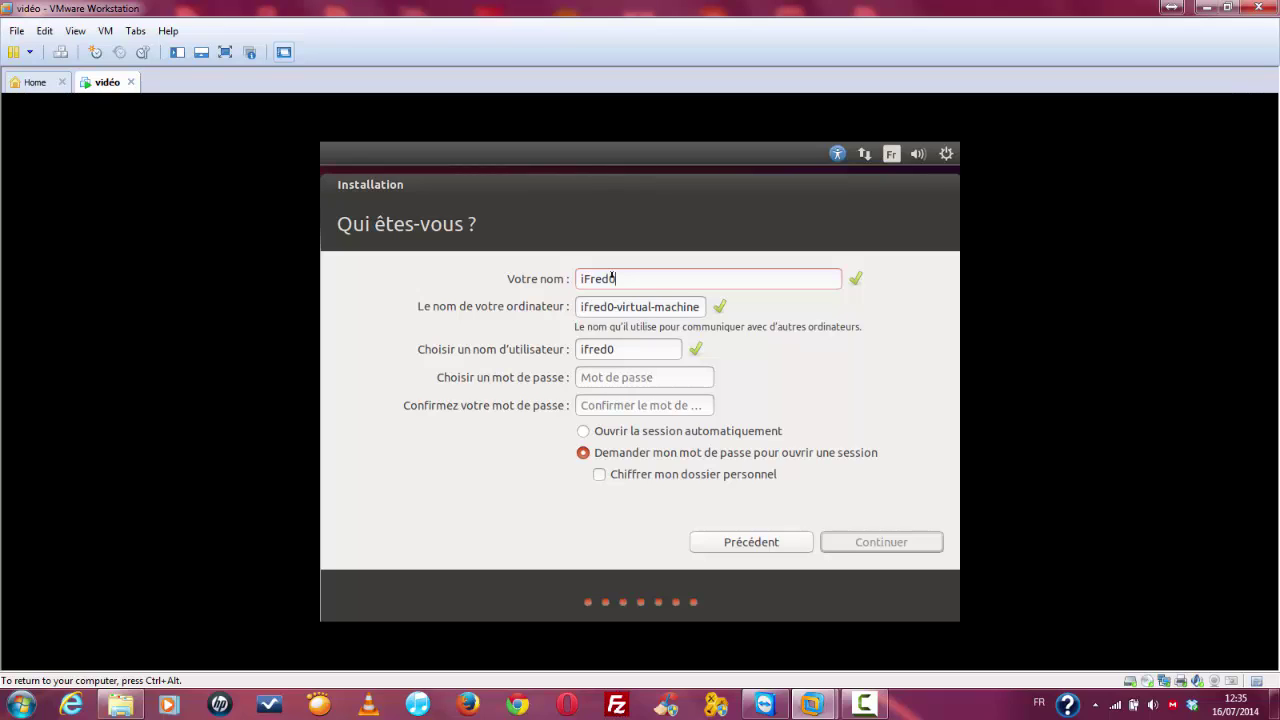
type("9")
left_click_drag(577, 307, 730, 313)
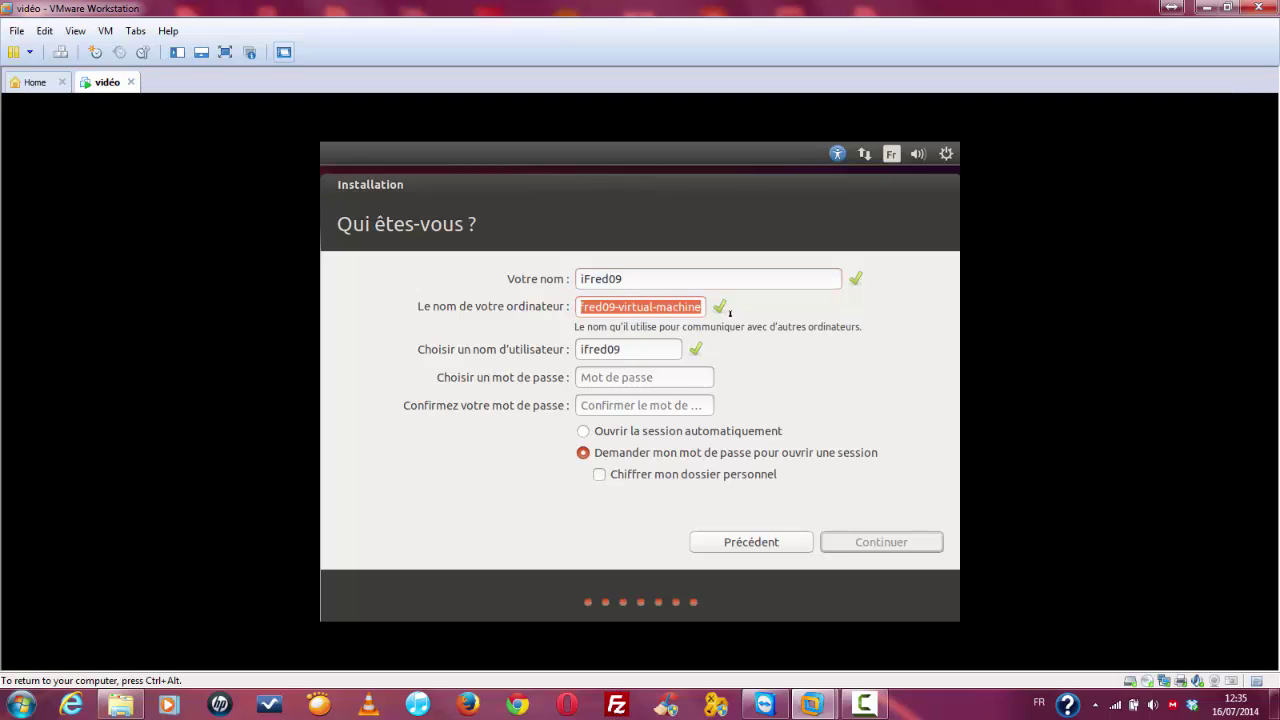
type("iiFred0")
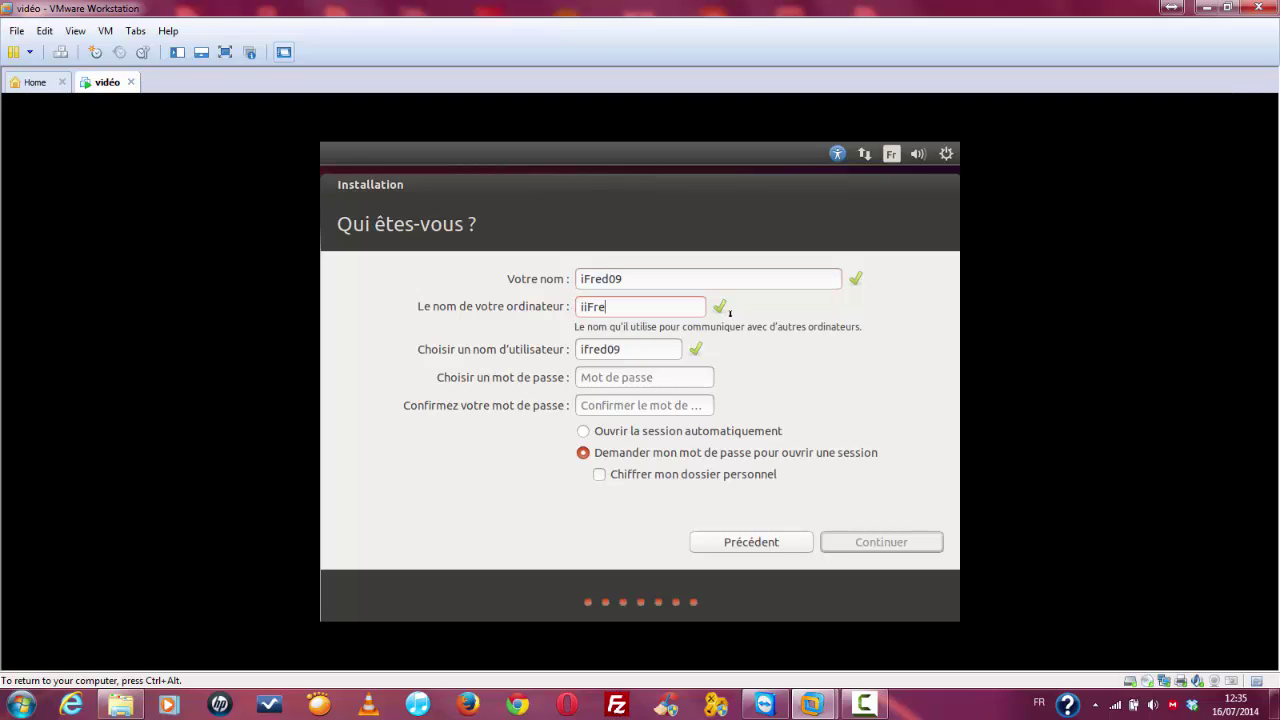
key("BackSpace")
key("BackSpace")
key("BackSpace")
key("BackSpace")
key("BackSpace")
type("Fred09-")
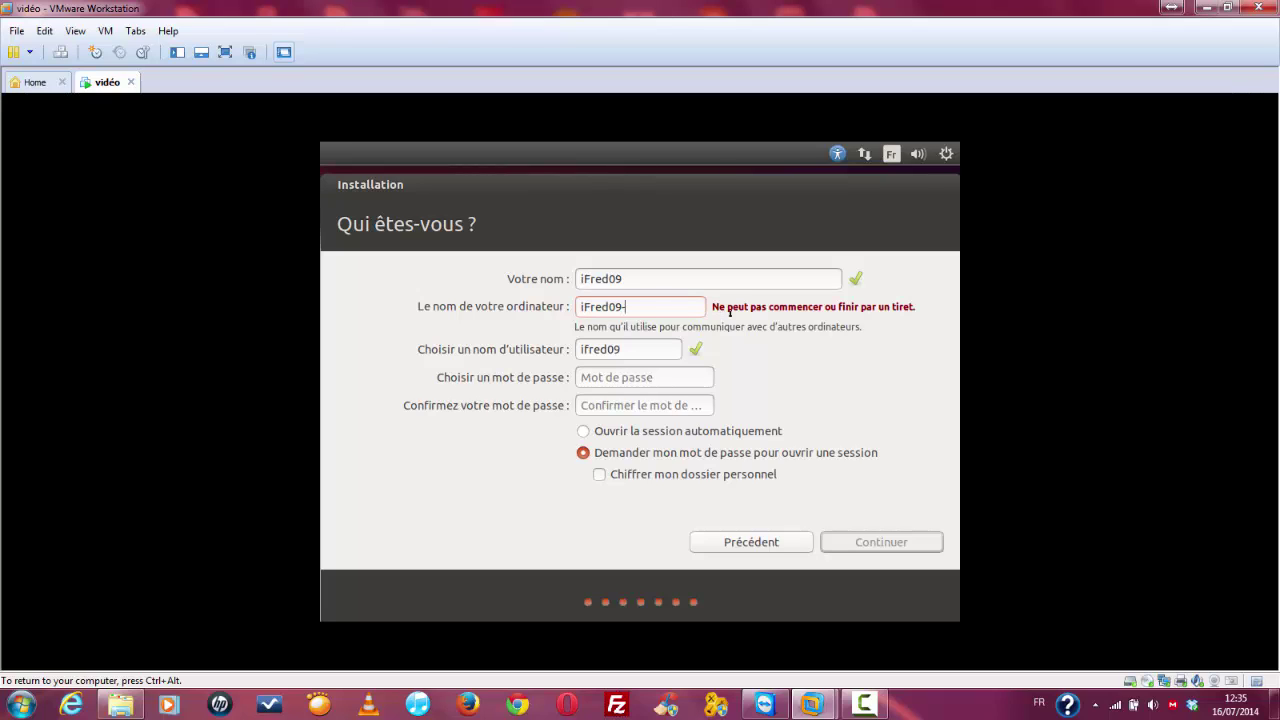
type("Ubun")
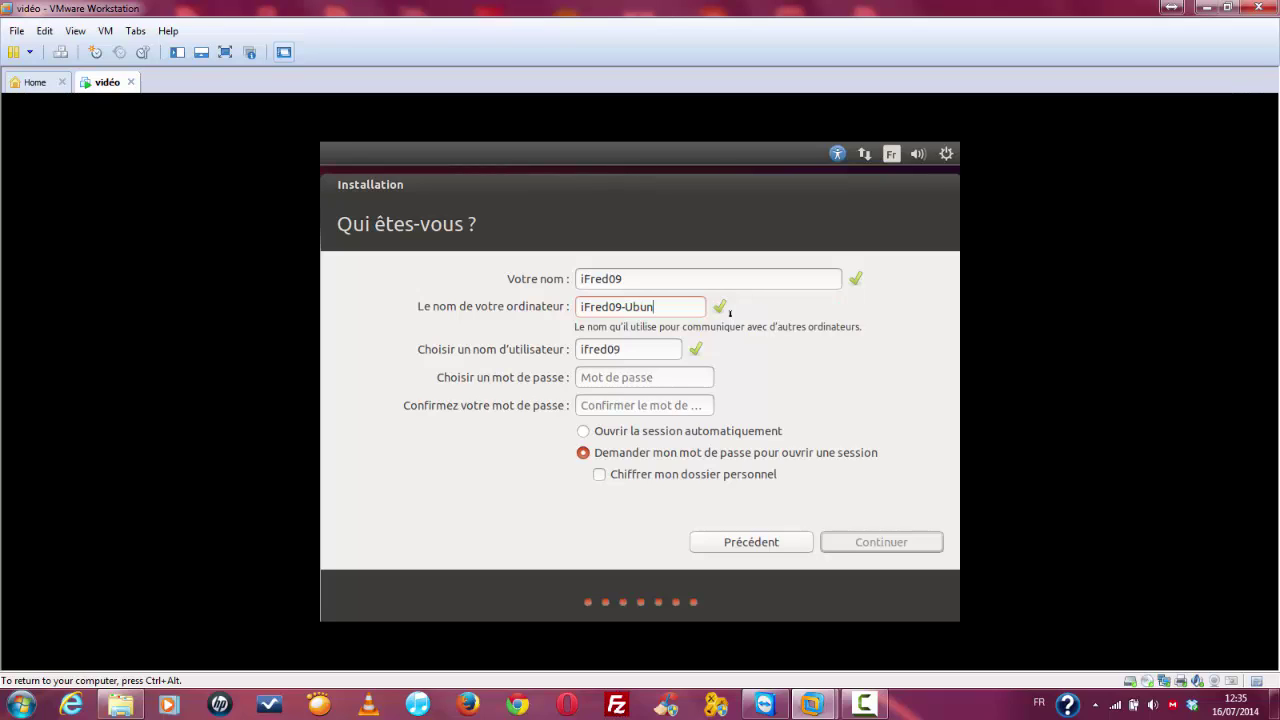
type("tu")
Step: Enter and confirm the account password, enable automatic login, and continue installing
left_click(618, 370)
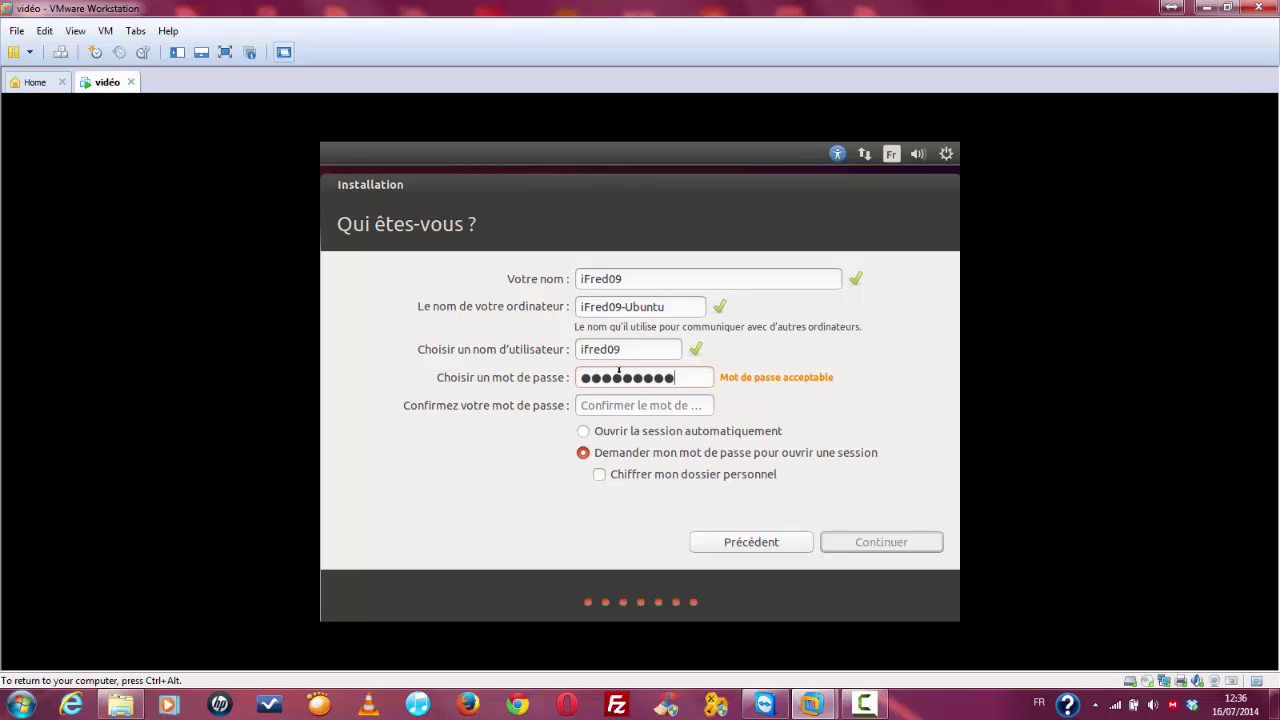
key("Tab")
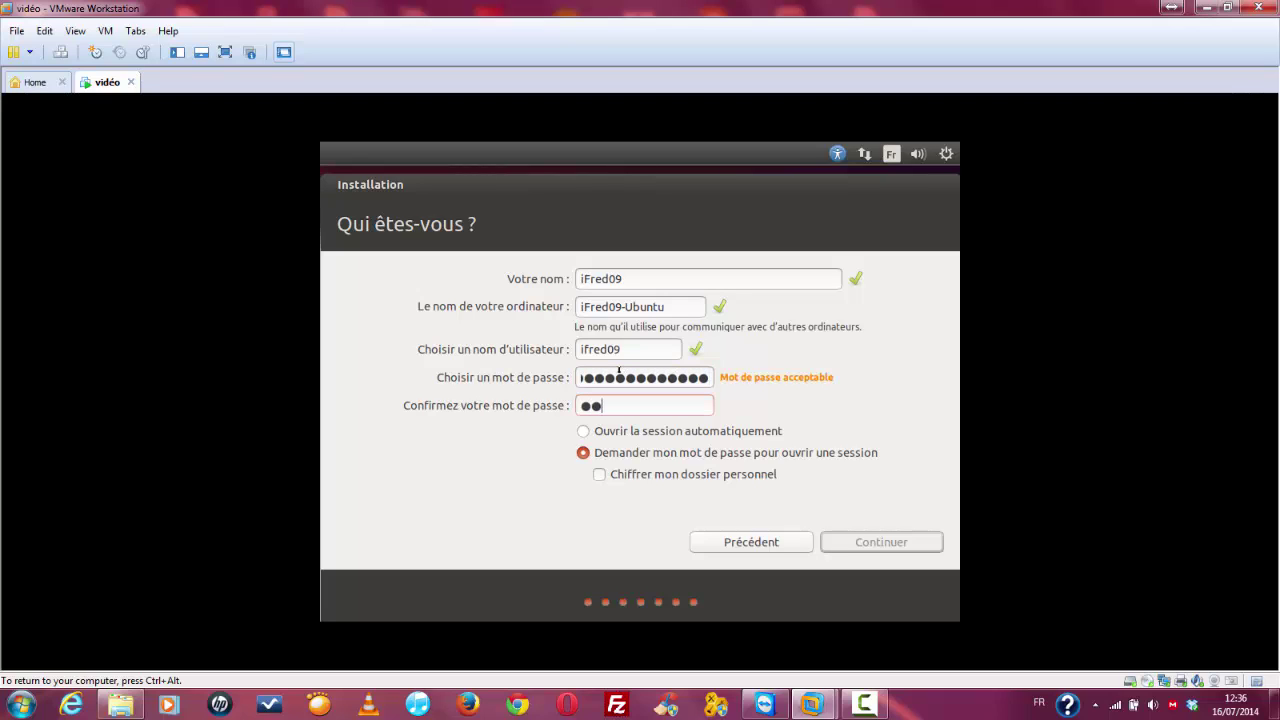
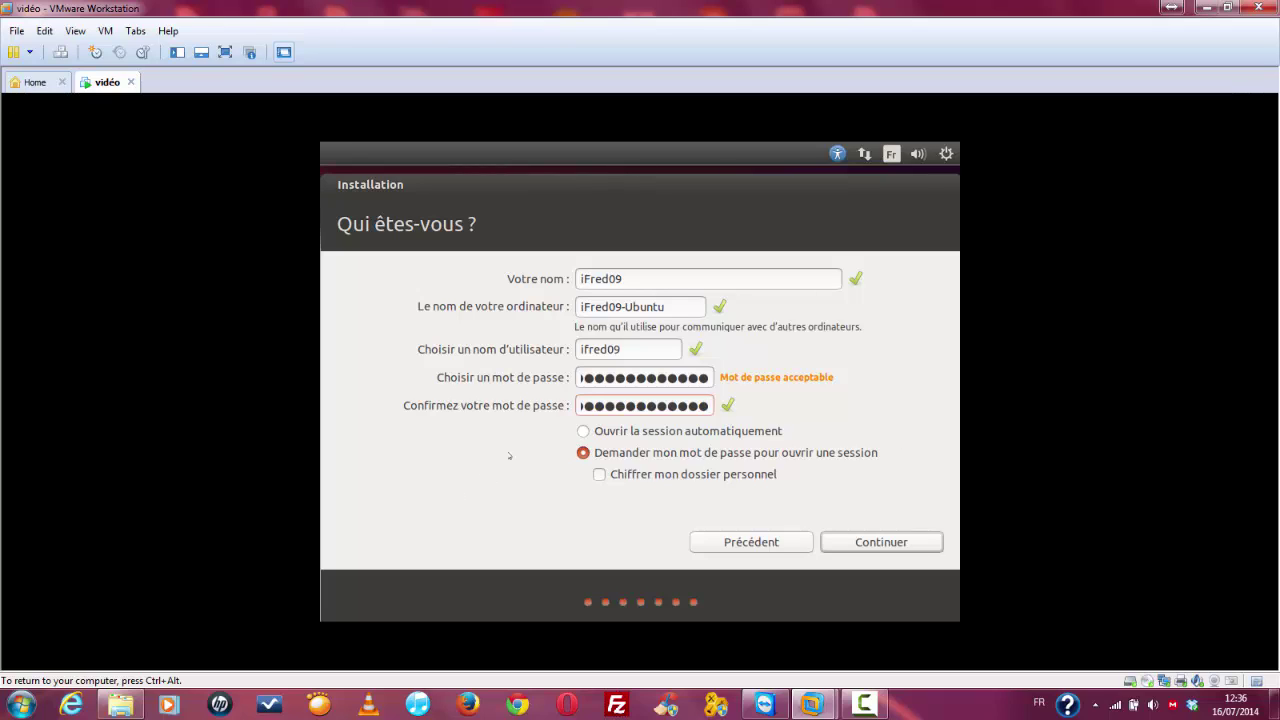
left_click(680, 432)
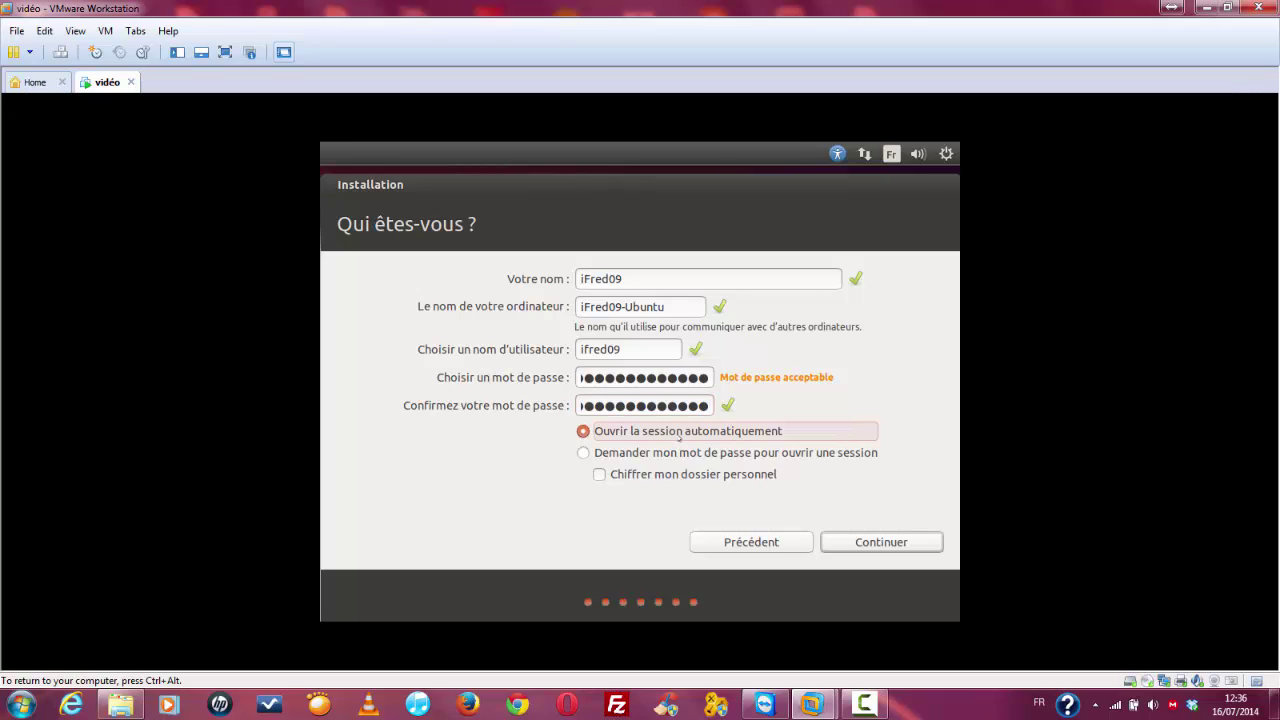
left_click(880, 543)
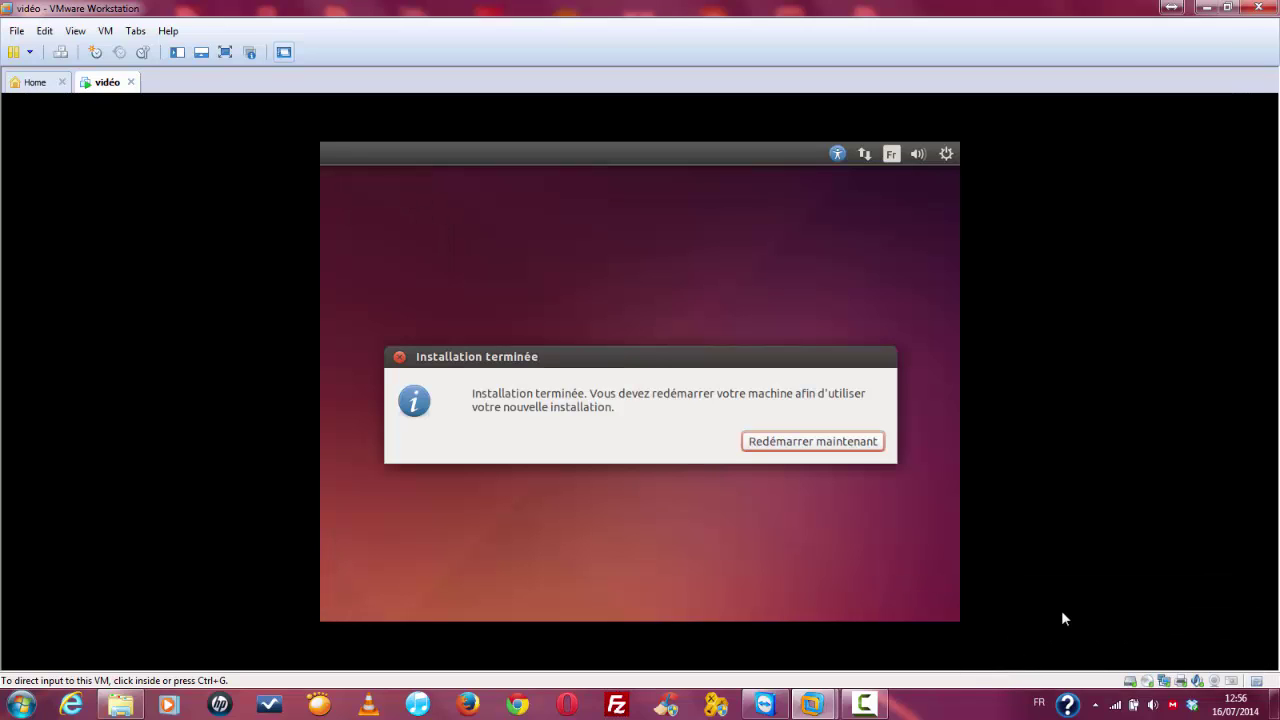
Step: Choose 'Redémarrer maintenant' after installation and release input to the host with Ctrl+Alt
left_click(478, 423)
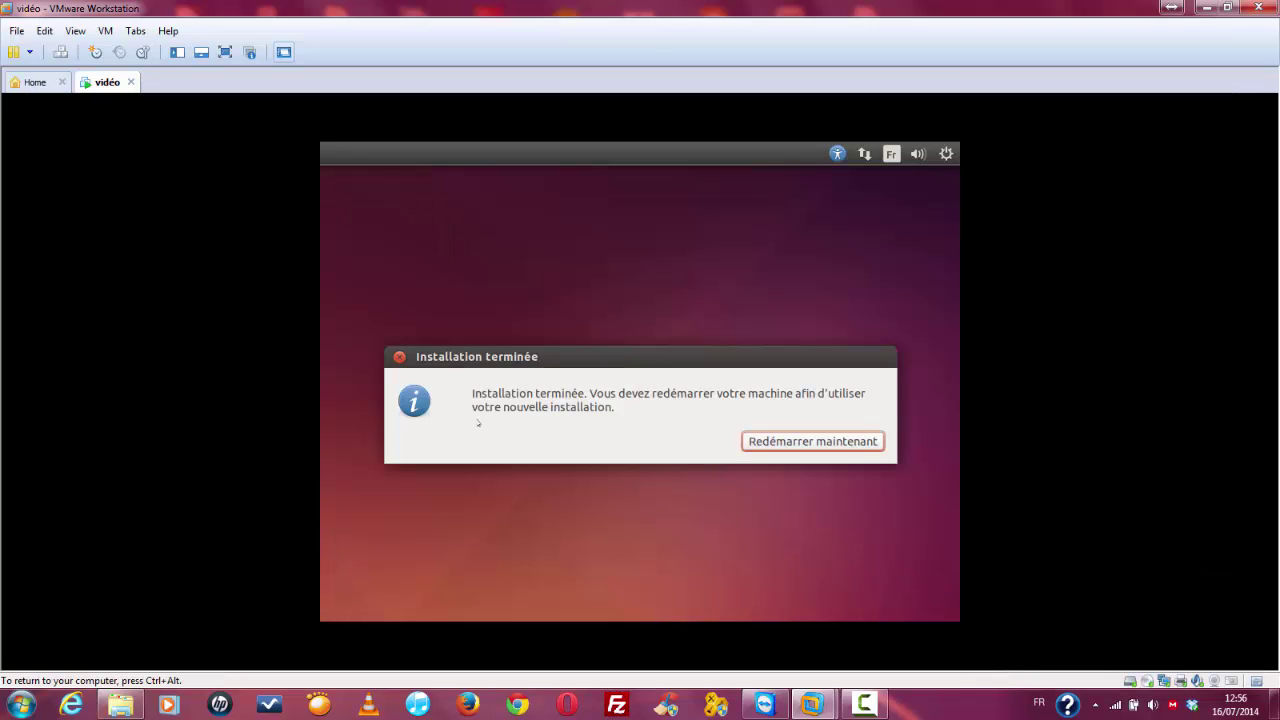
left_click(827, 446)
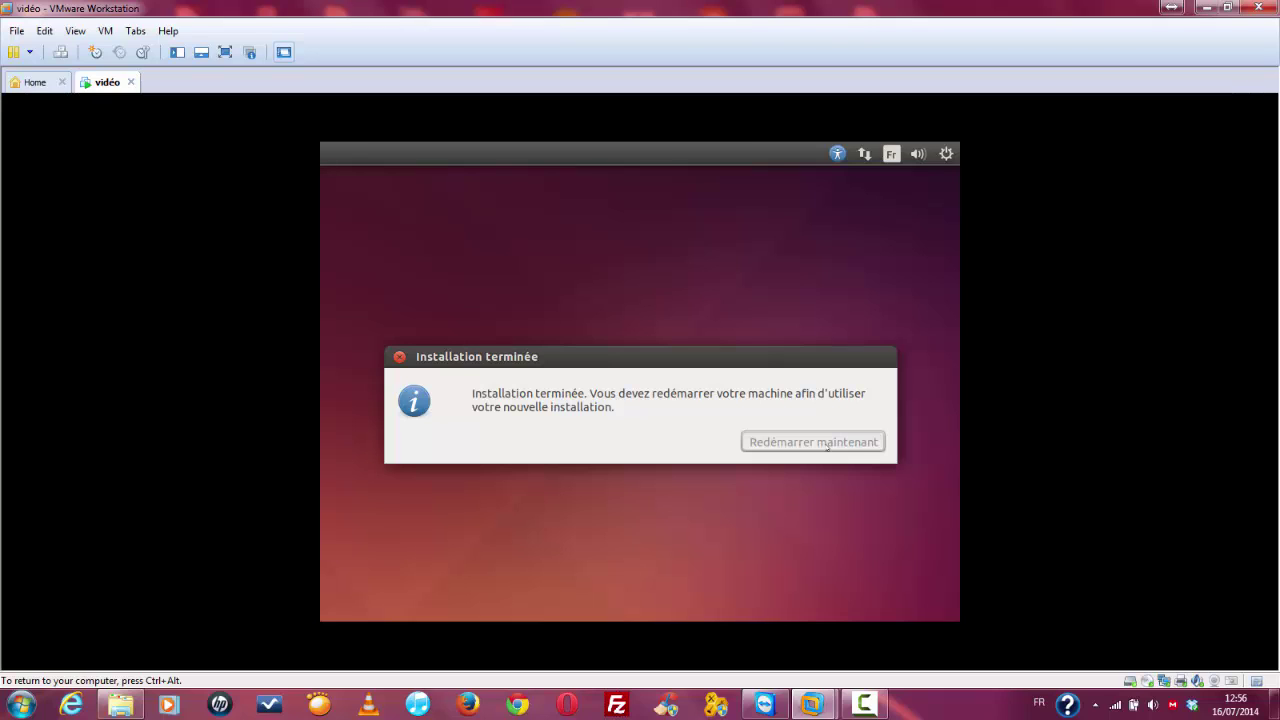
key("ctrl+alt")
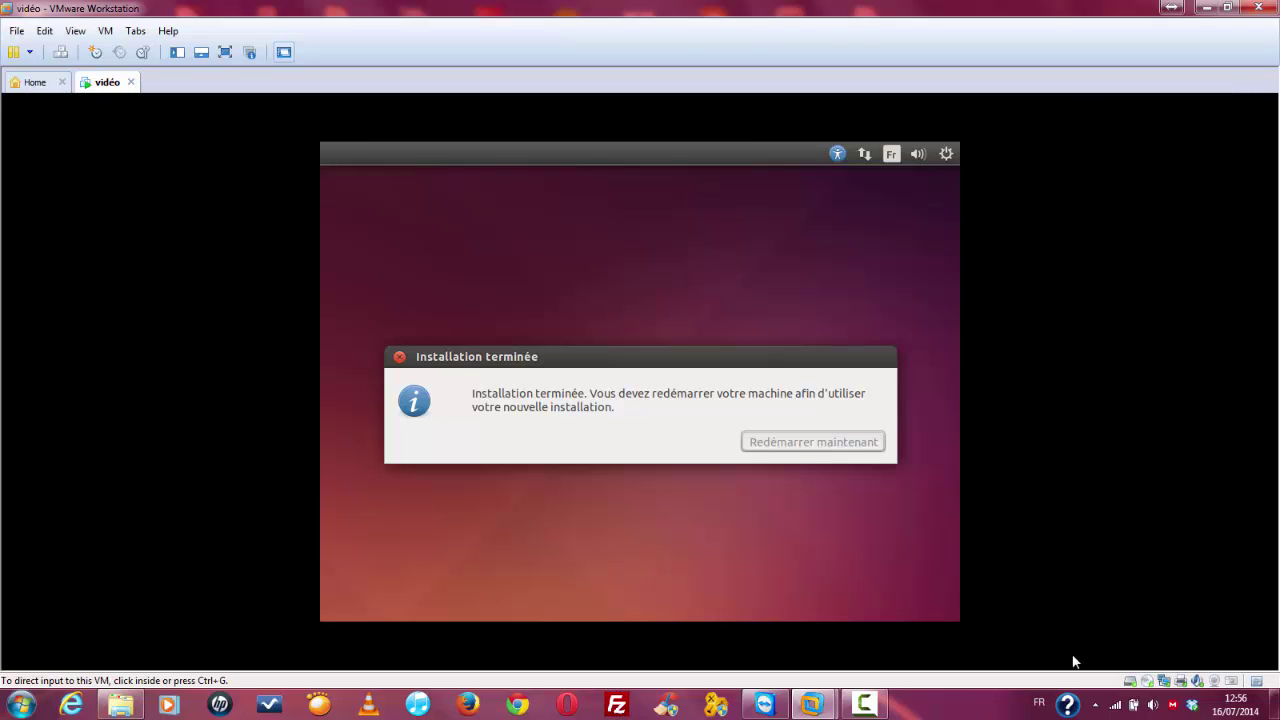
left_click(1095, 704)
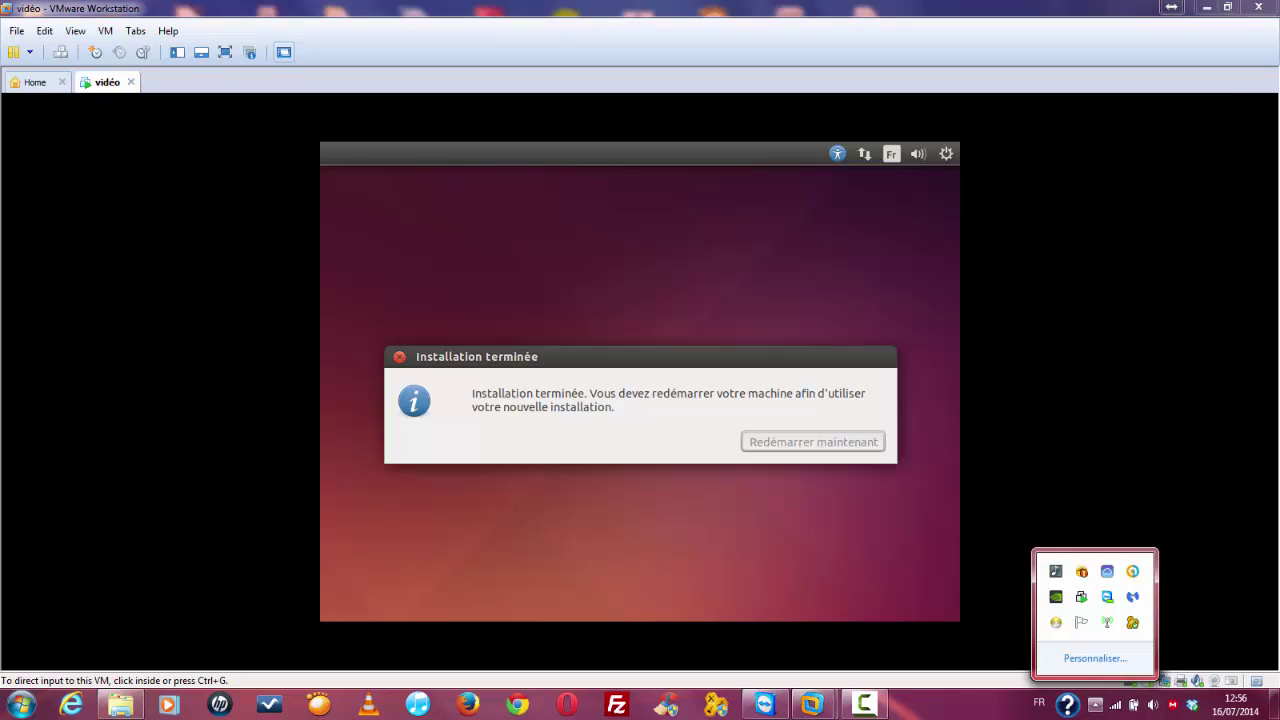
left_click(1132, 571)
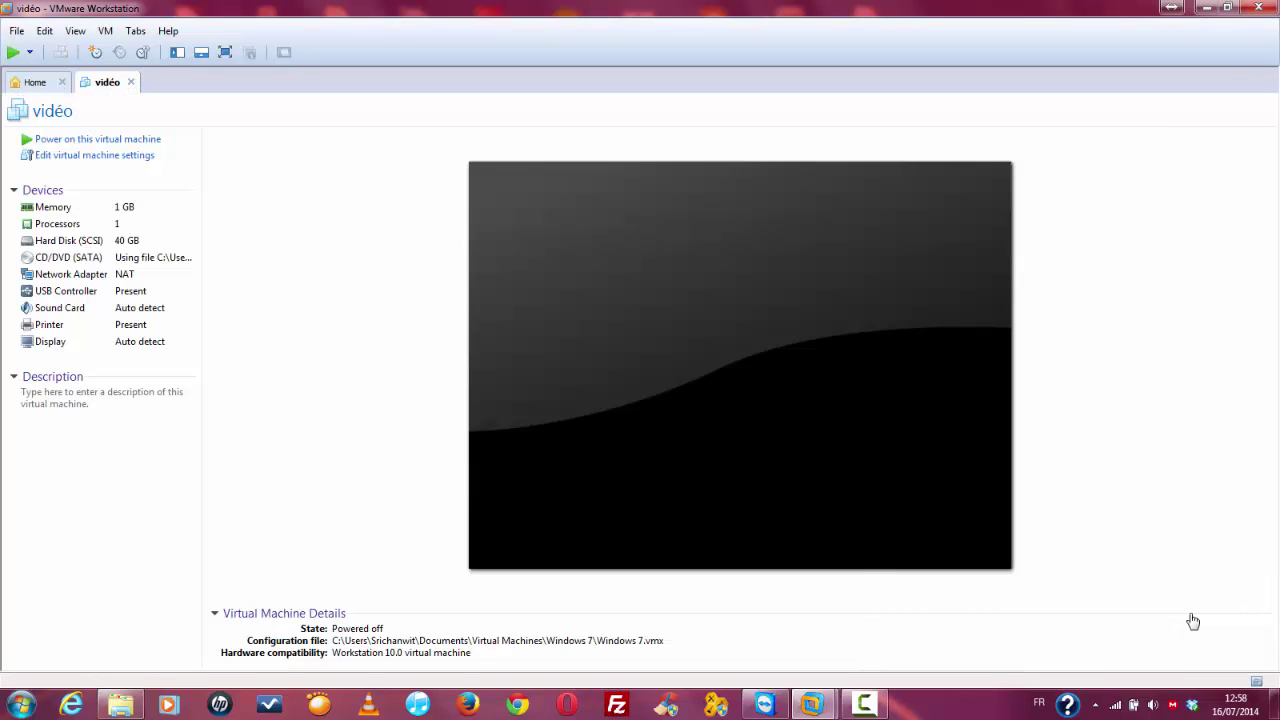
Step: Power on the VM and boot it from Hard Drive via the Esc Boot Menu
left_click(112, 141)
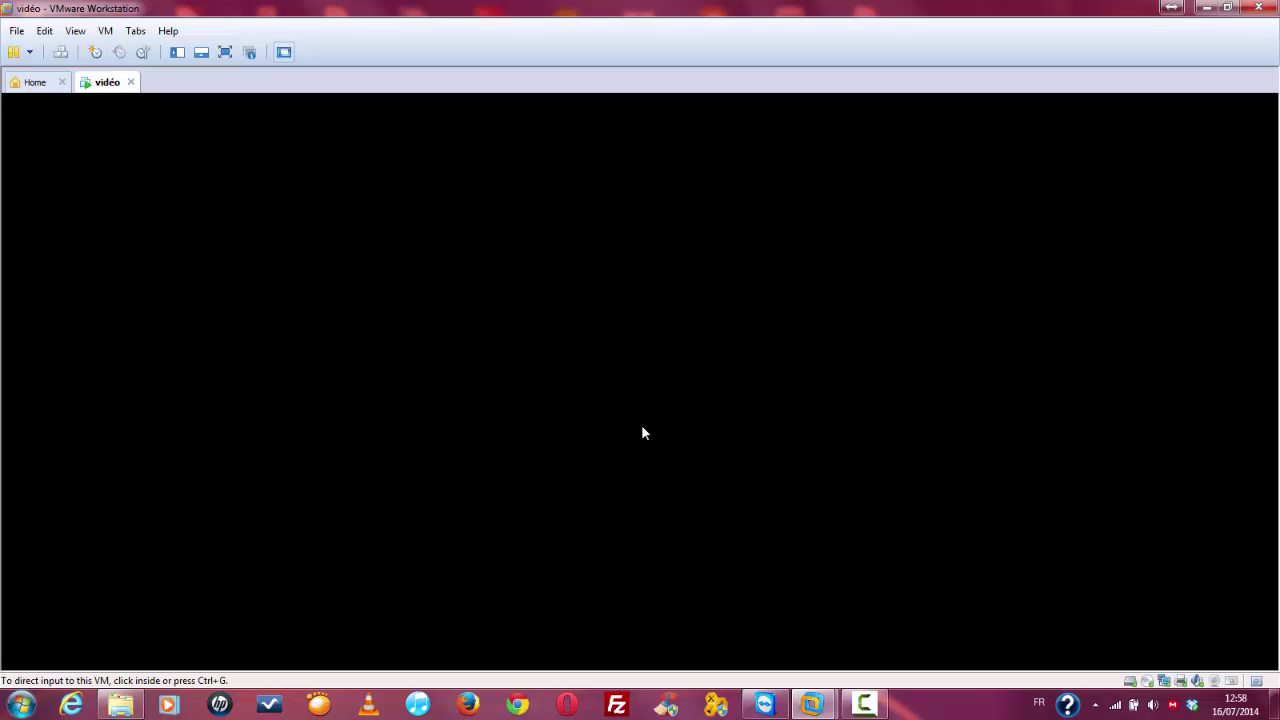
left_click(643, 428)
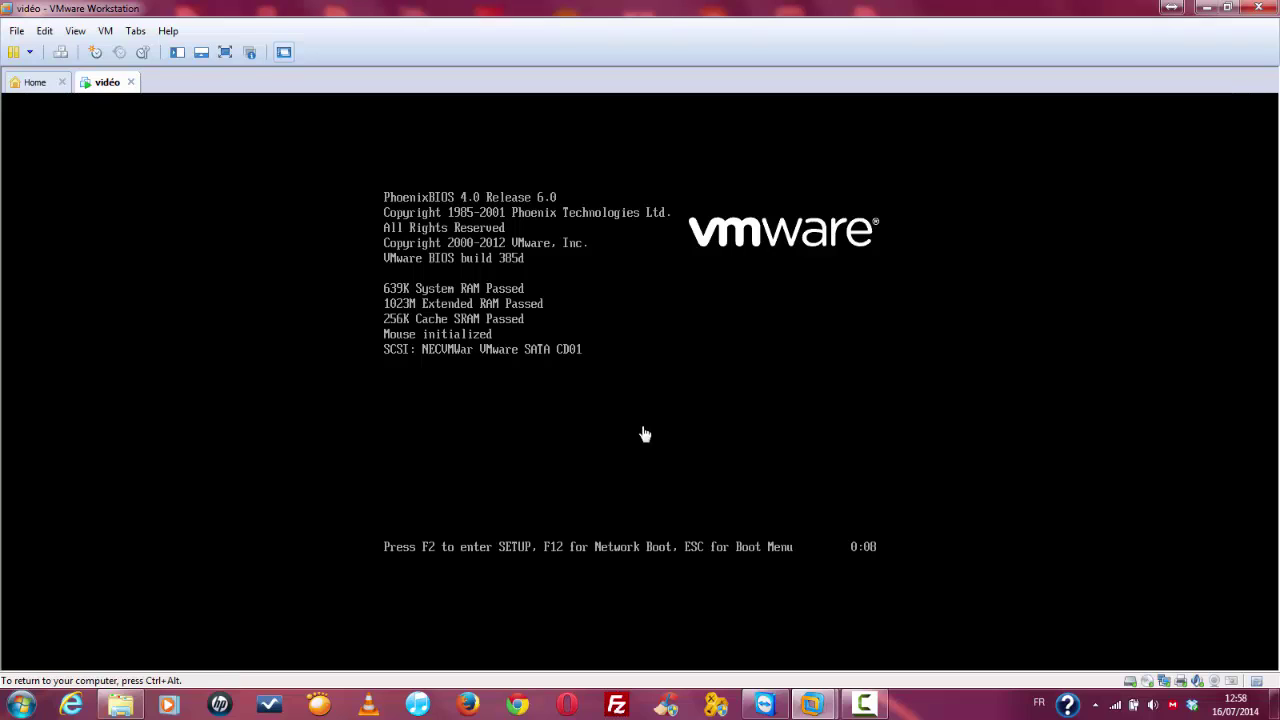
key("Escape")
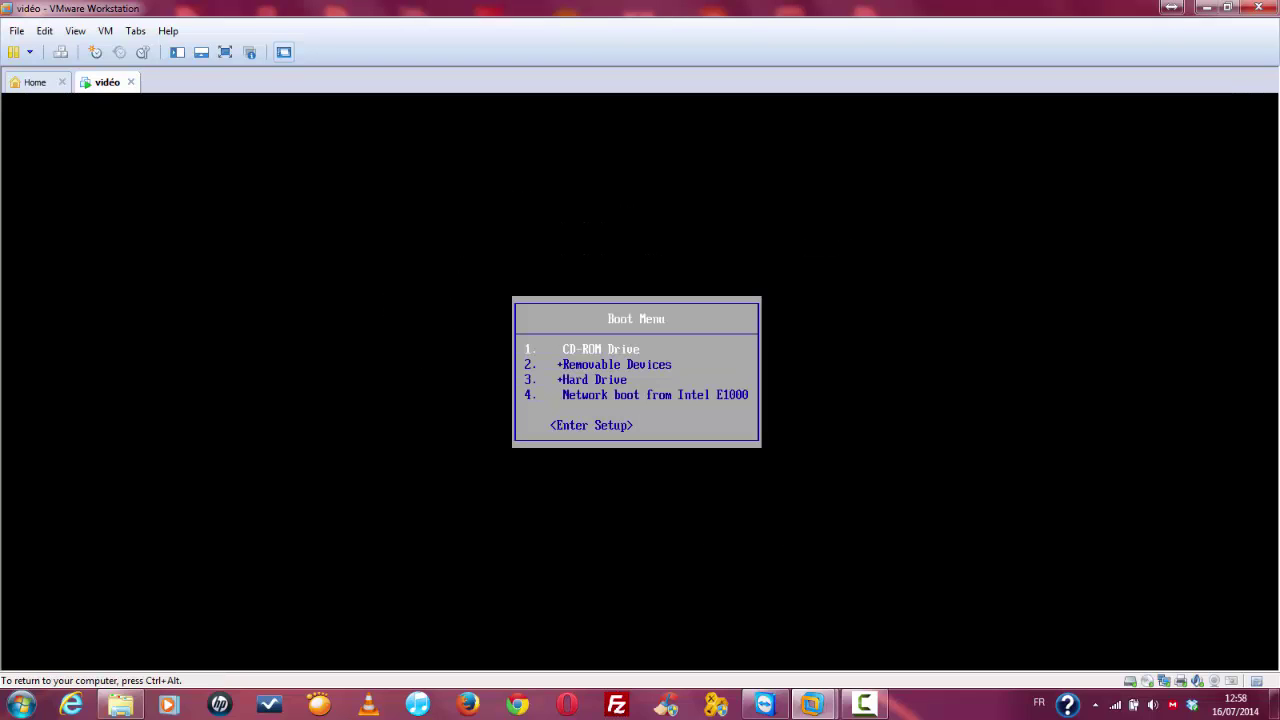
key("Down")
key("Down")
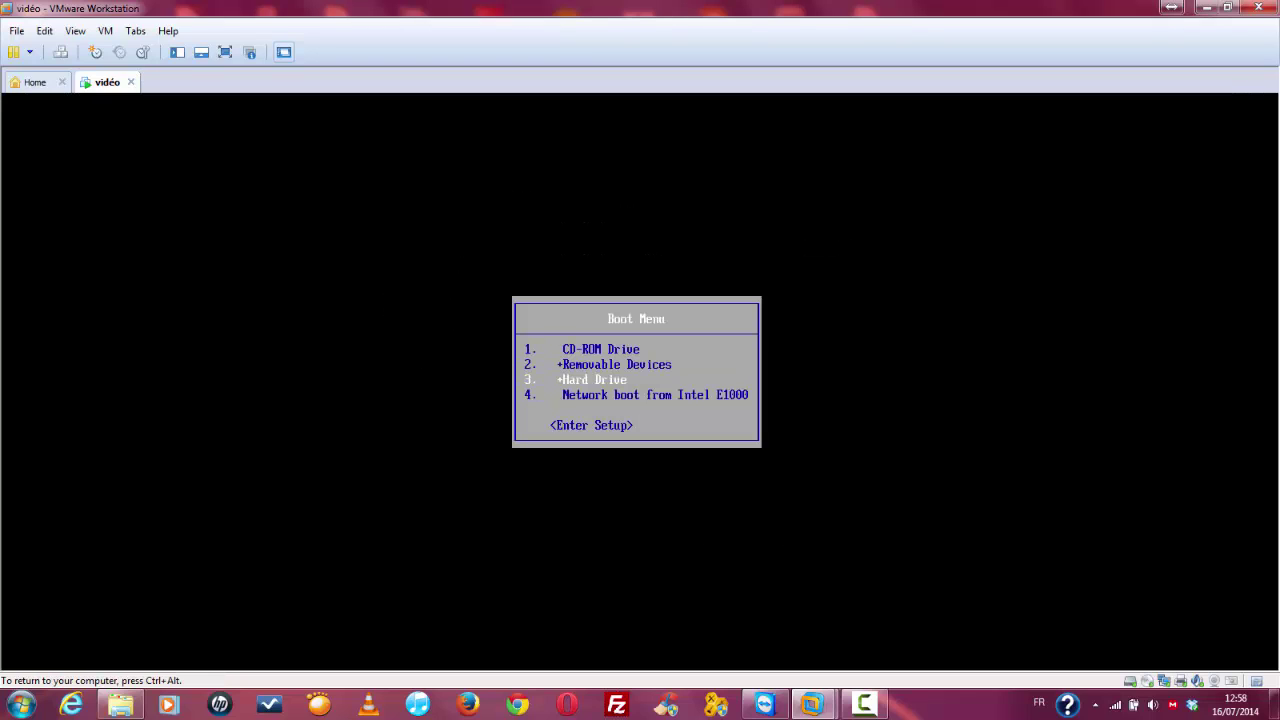
key("Return")
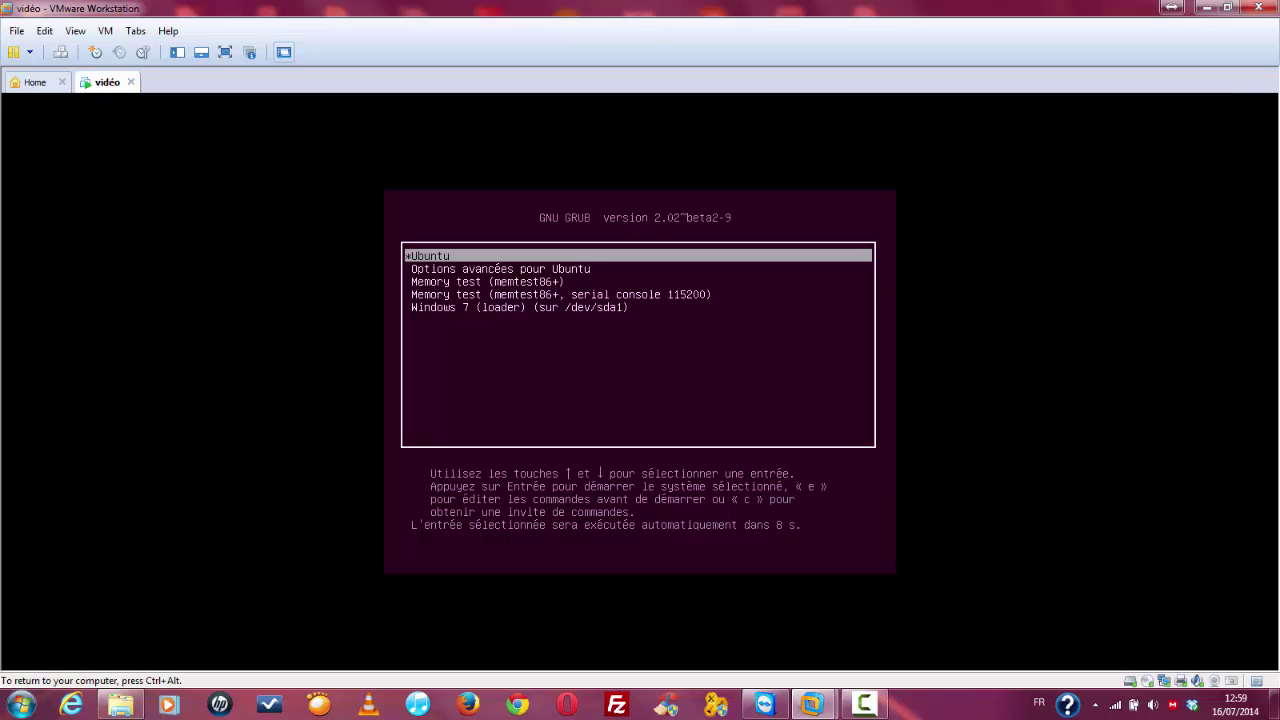
Step: Browse the GRUB entries, including memory test and Windows 7, then boot Ubuntu
key("Down")
key("Down")
key("Up")
key("Up")
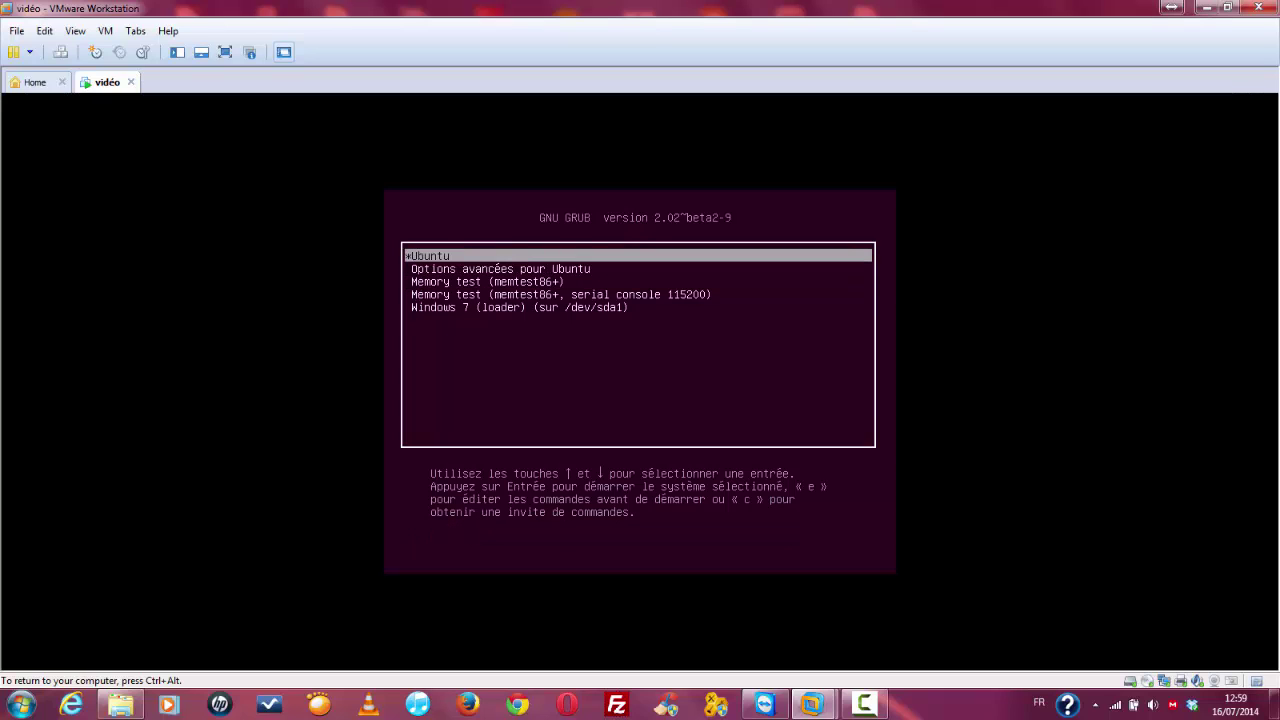
key("Down")
key("Down")
key("Down")
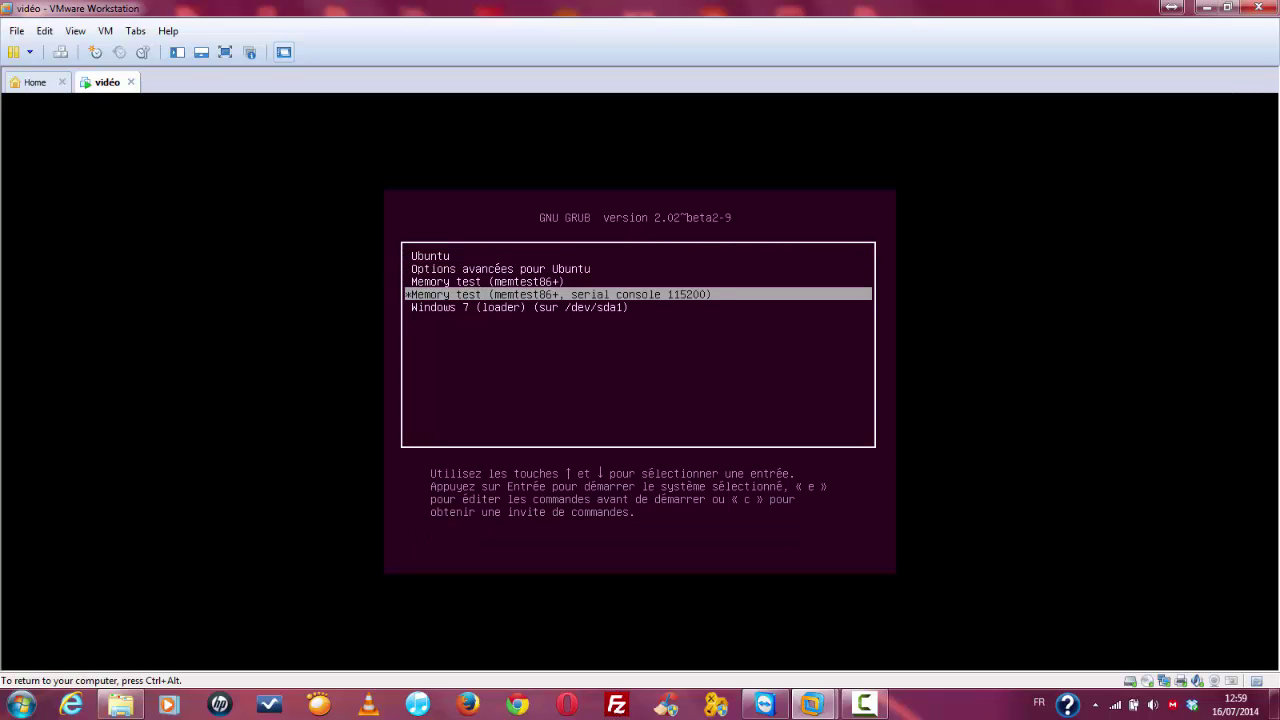
key("Up")
key("Up")
key("Up")
key("Down")
key("Down")
key("Down")
key("Down")
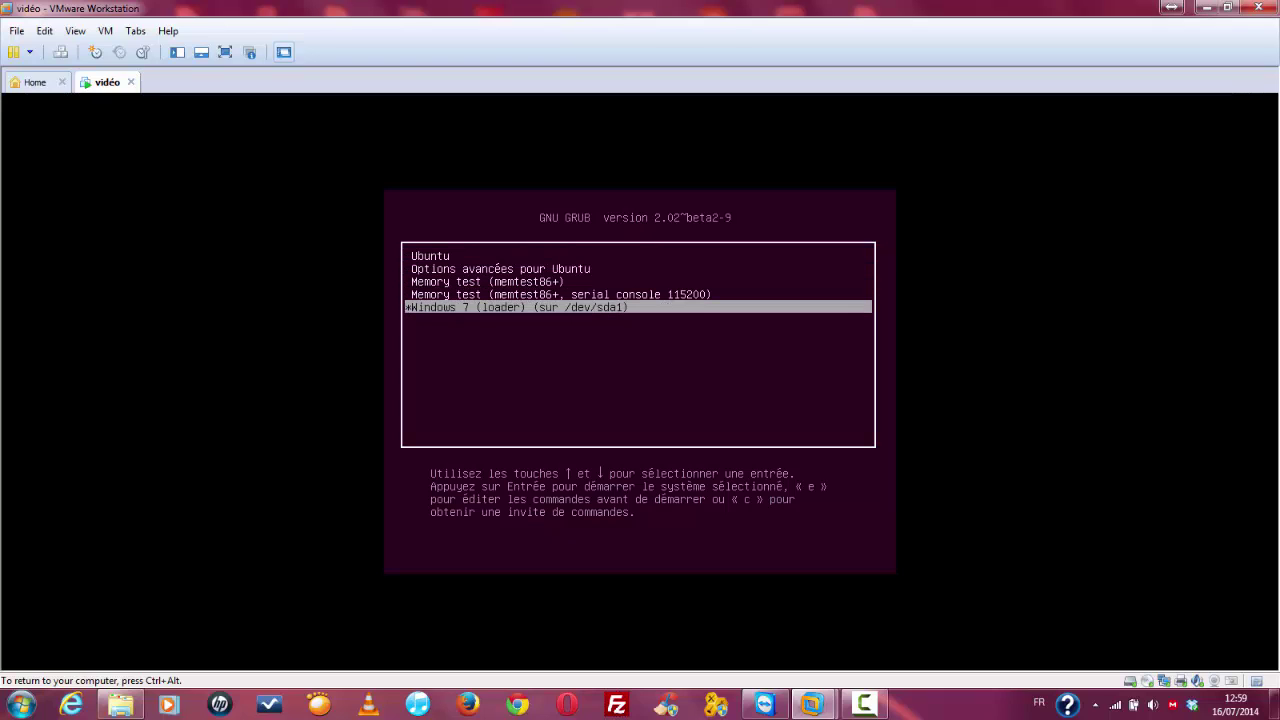
key("Up")
key("Up")
key("Up")
key("Up")
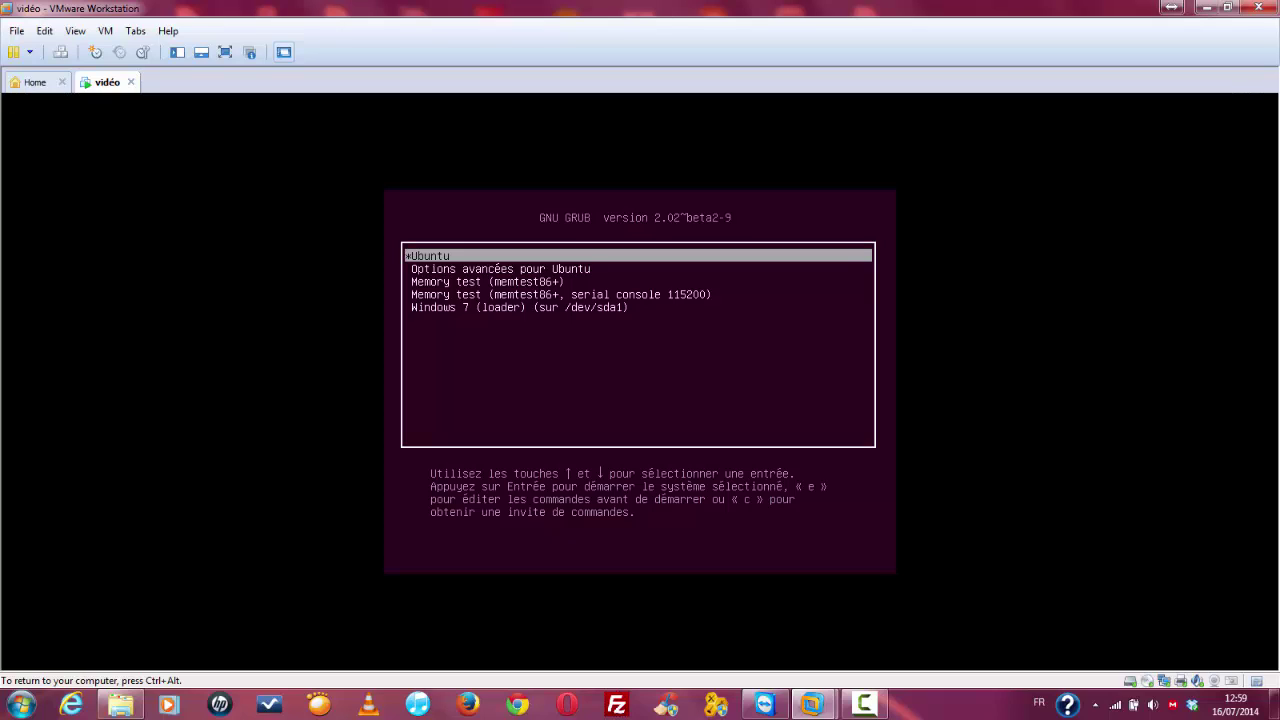
key("Down")
key("Down")
key("Down")
key("Down")
key("Up")
key("Up")
key("Up")
key("Up")
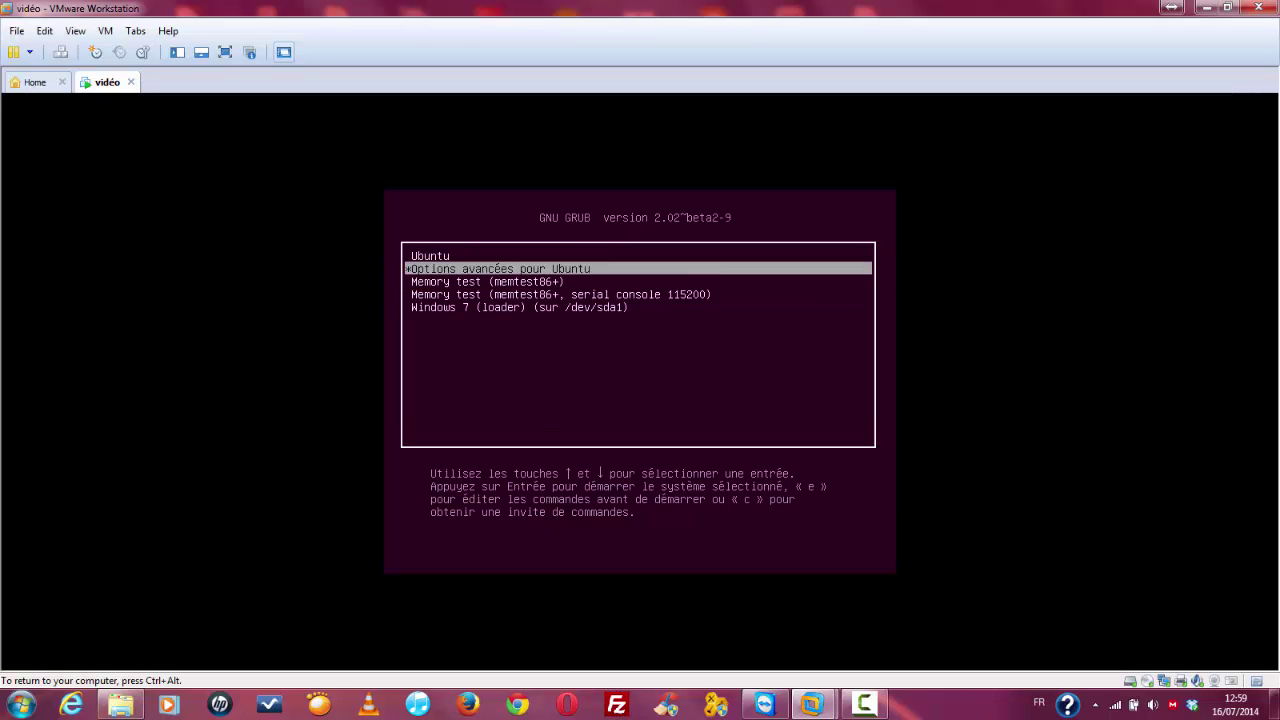
key("Return")
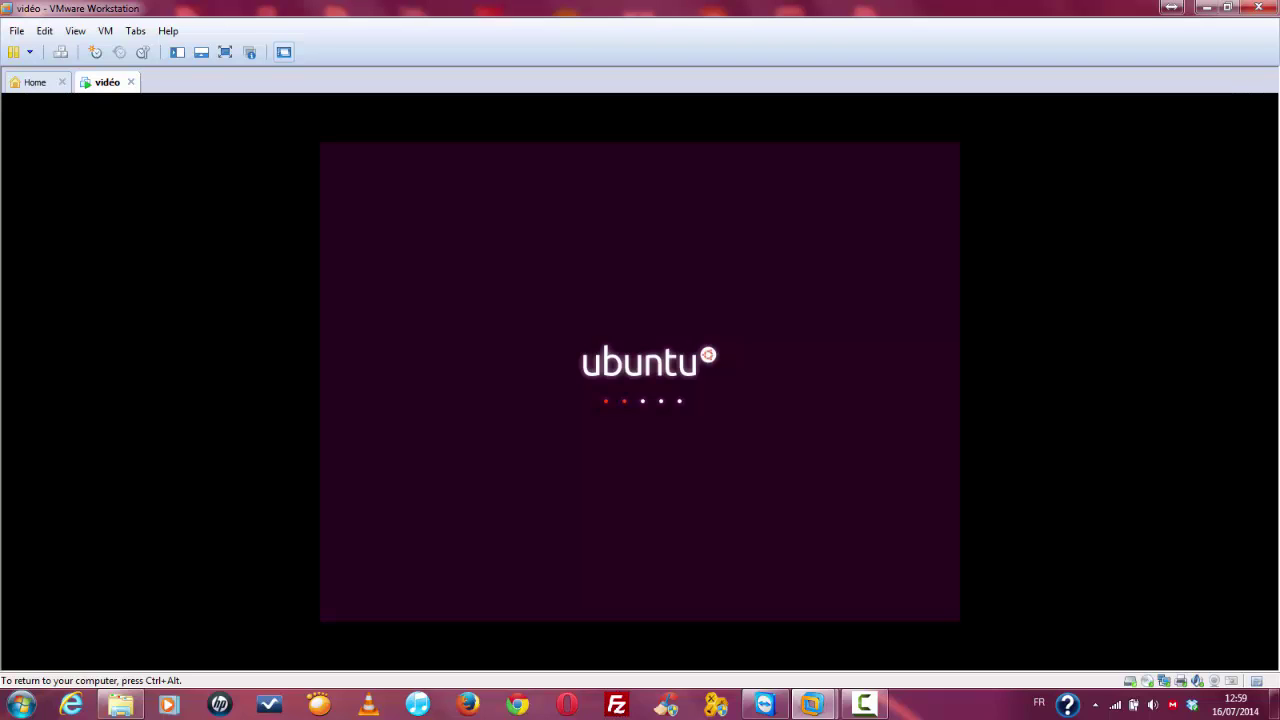
Step: Release input to the host, then open Dossier personnel in Files from the Dash
key("ctrl+alt")
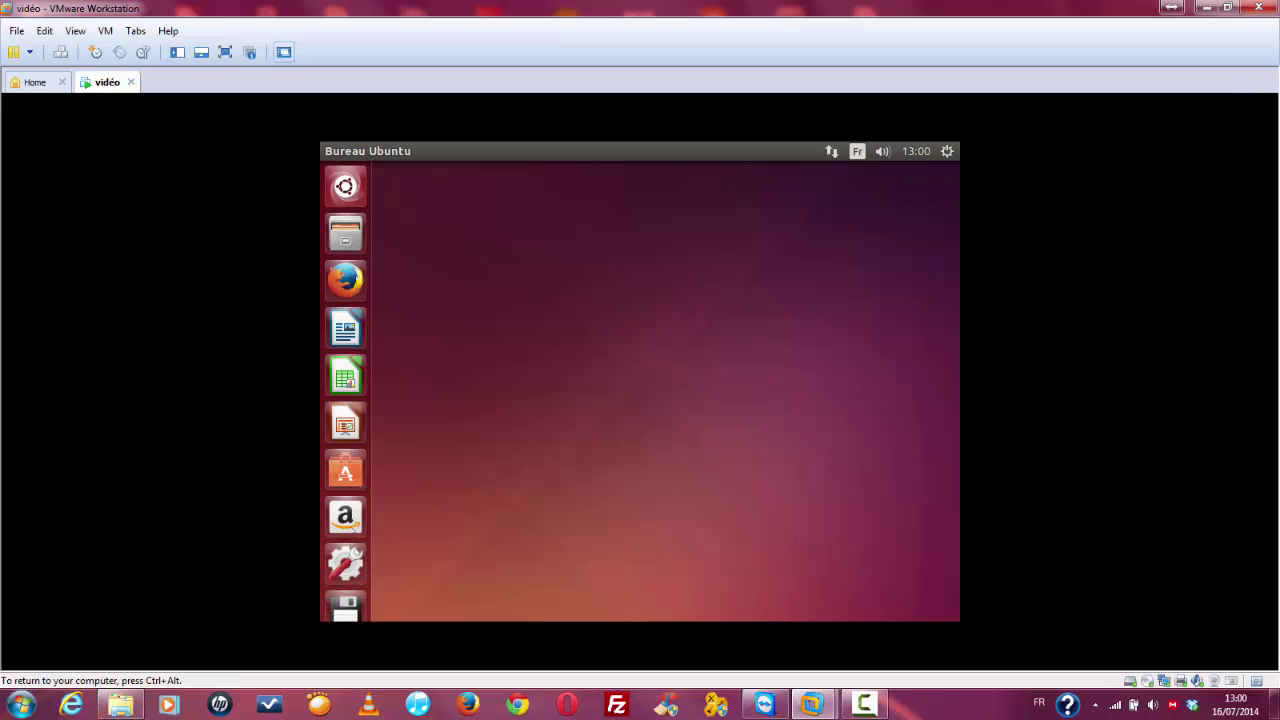
mouse_move(346, 626)
key("super")
key("super")
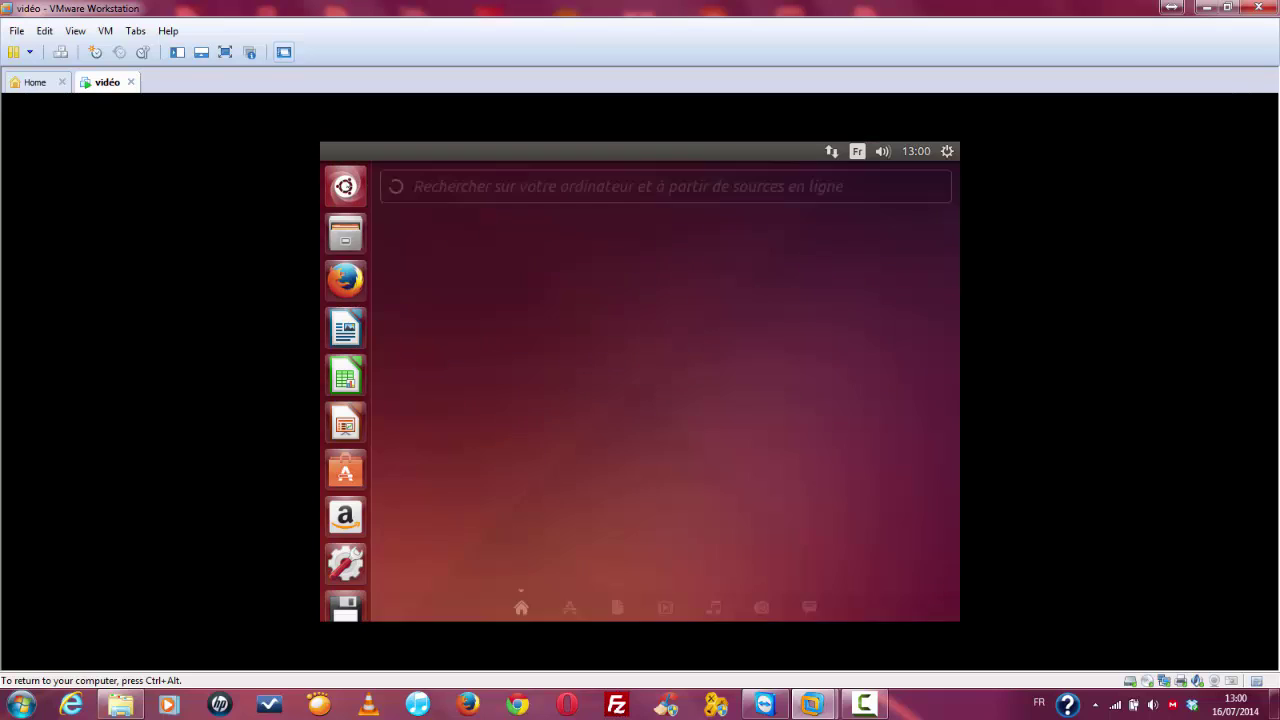
left_click(346, 216)
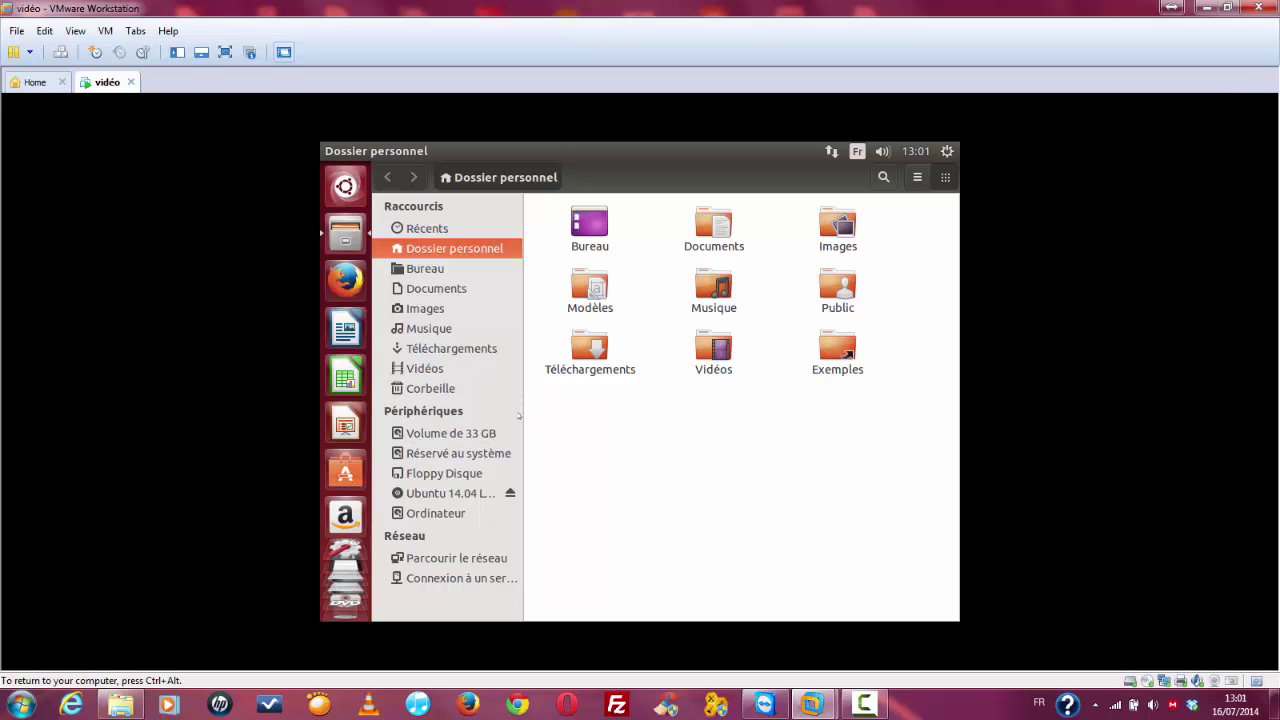
Step: Browse the Windows system-reserved partition down to Boot > fr-FR and back to its top
left_click(467, 434)
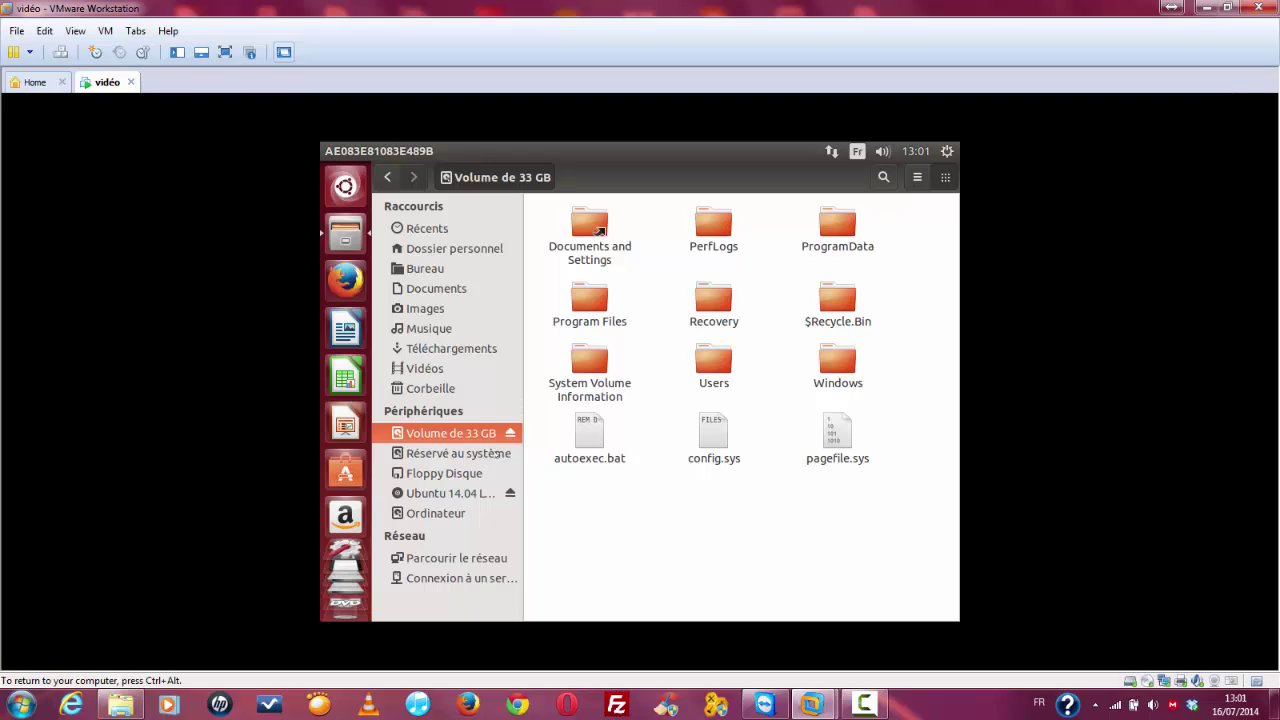
left_click(497, 453)
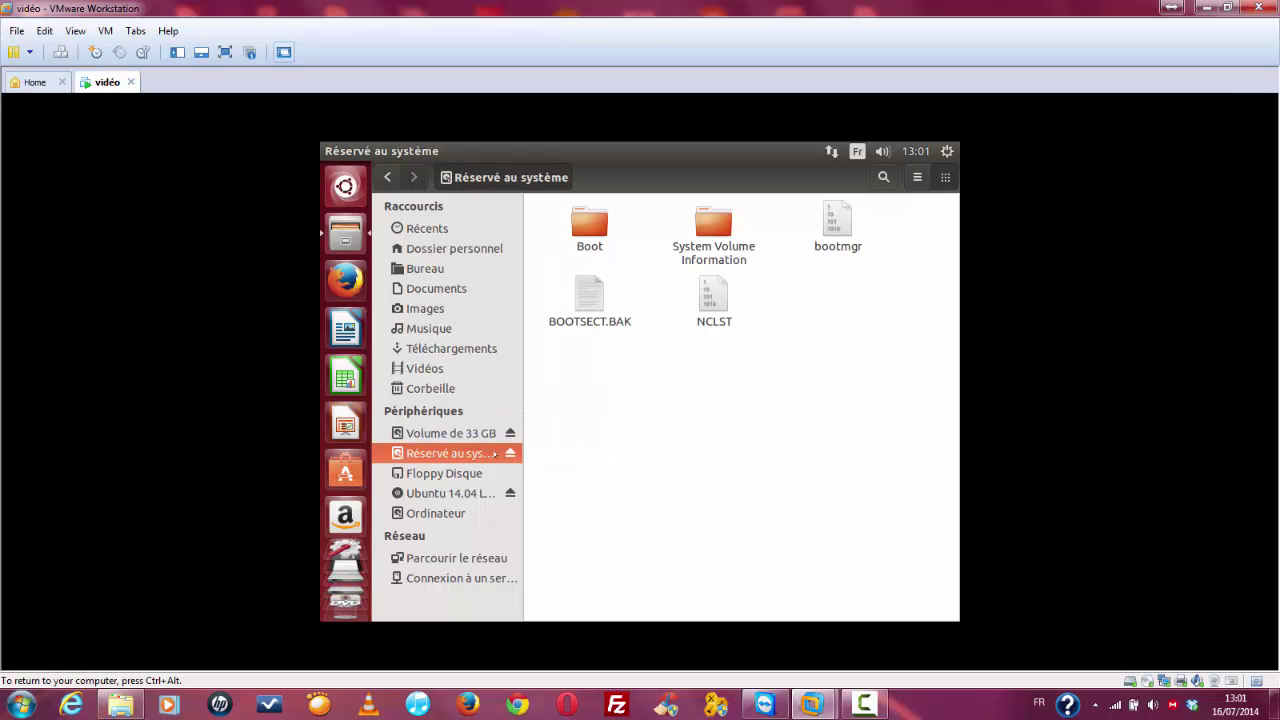
double_click(585, 225)
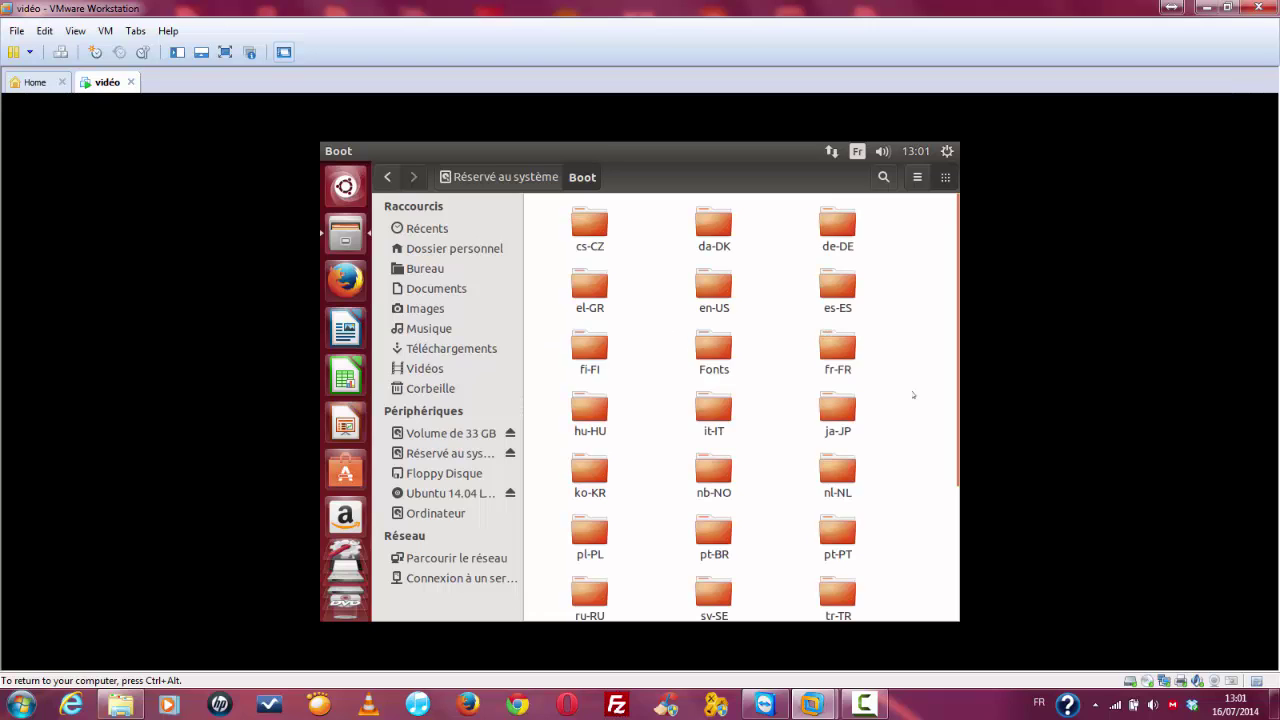
double_click(838, 348)
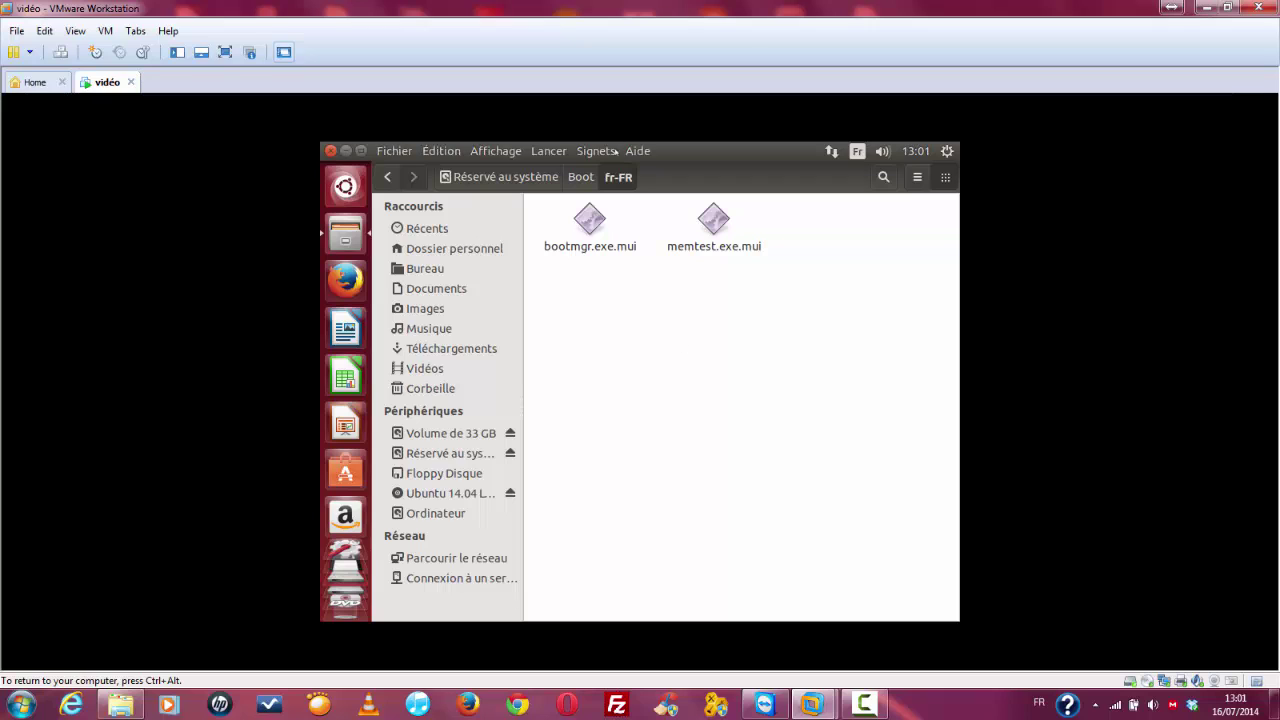
left_click(387, 177)
left_click(387, 177)
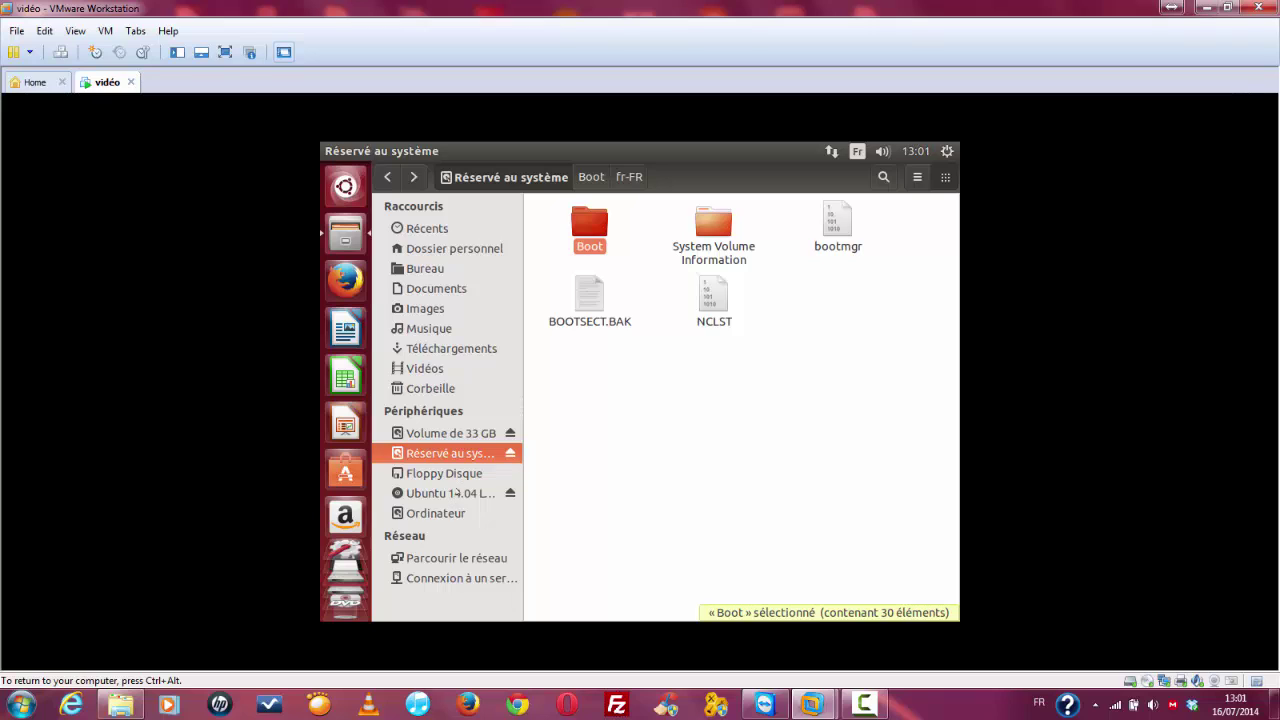
Step: View the Ubuntu 14.04 disc contents, then close the file manager
left_click(445, 493)
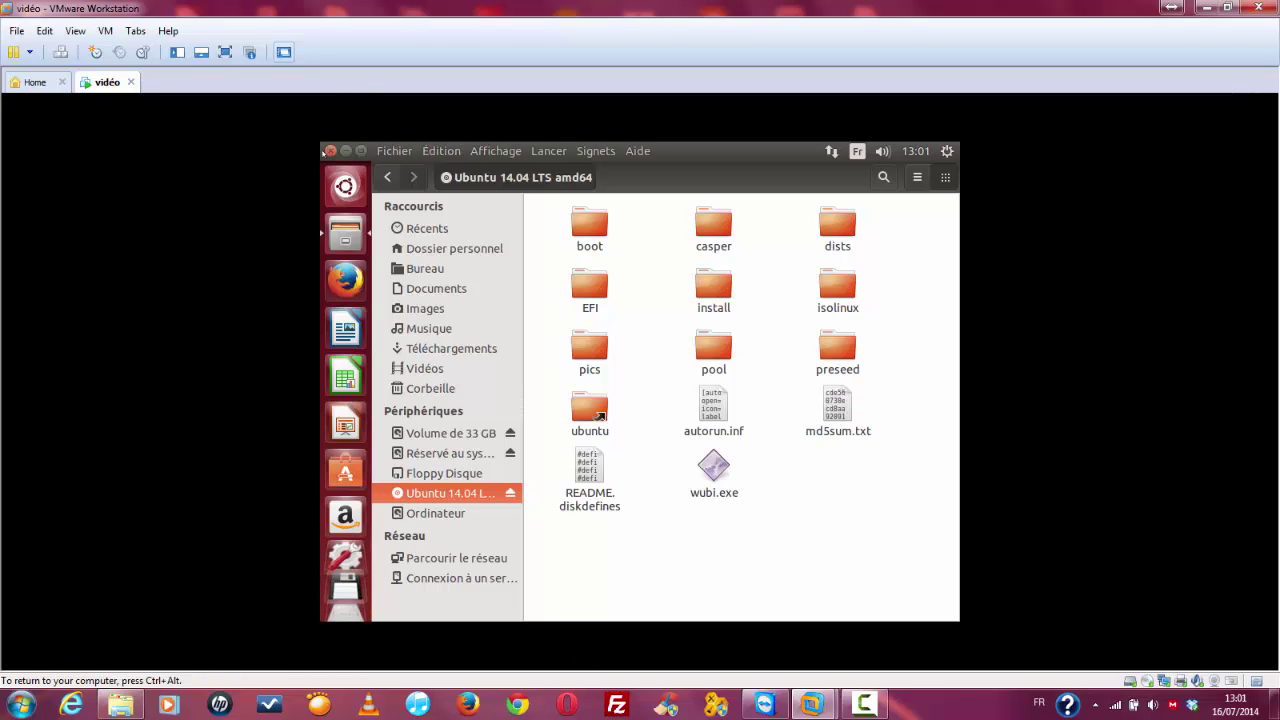
left_click(330, 150)
left_click_drag(553, 321, 800, 232)
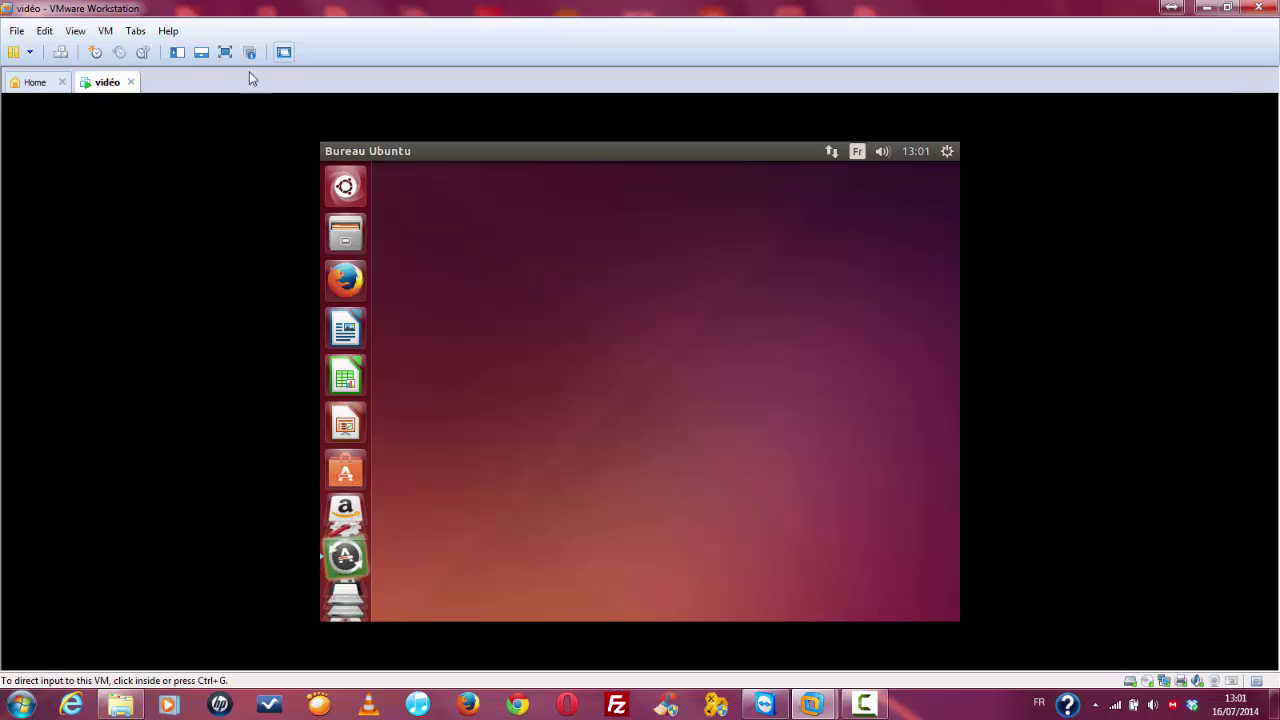
Step: Restart Ubuntu via the gear menu's Éteindre… dialog, choosing Redémarrer
left_click(106, 31)
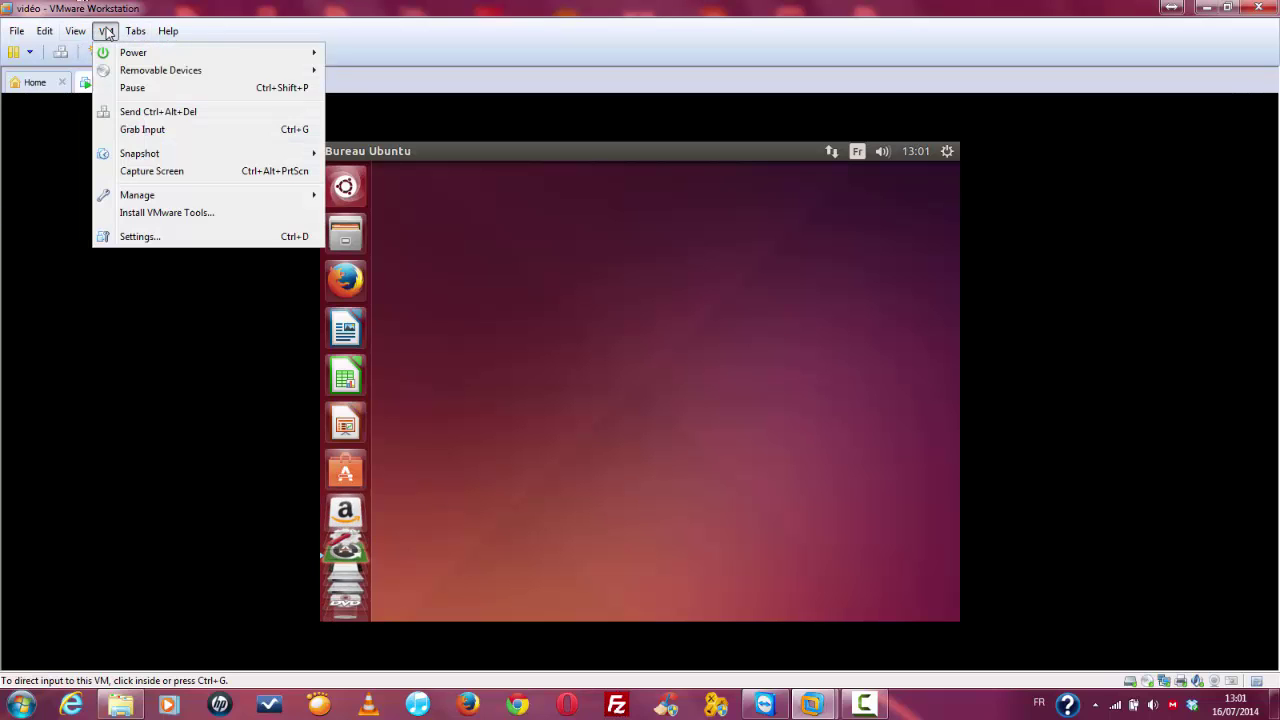
left_click(106, 31)
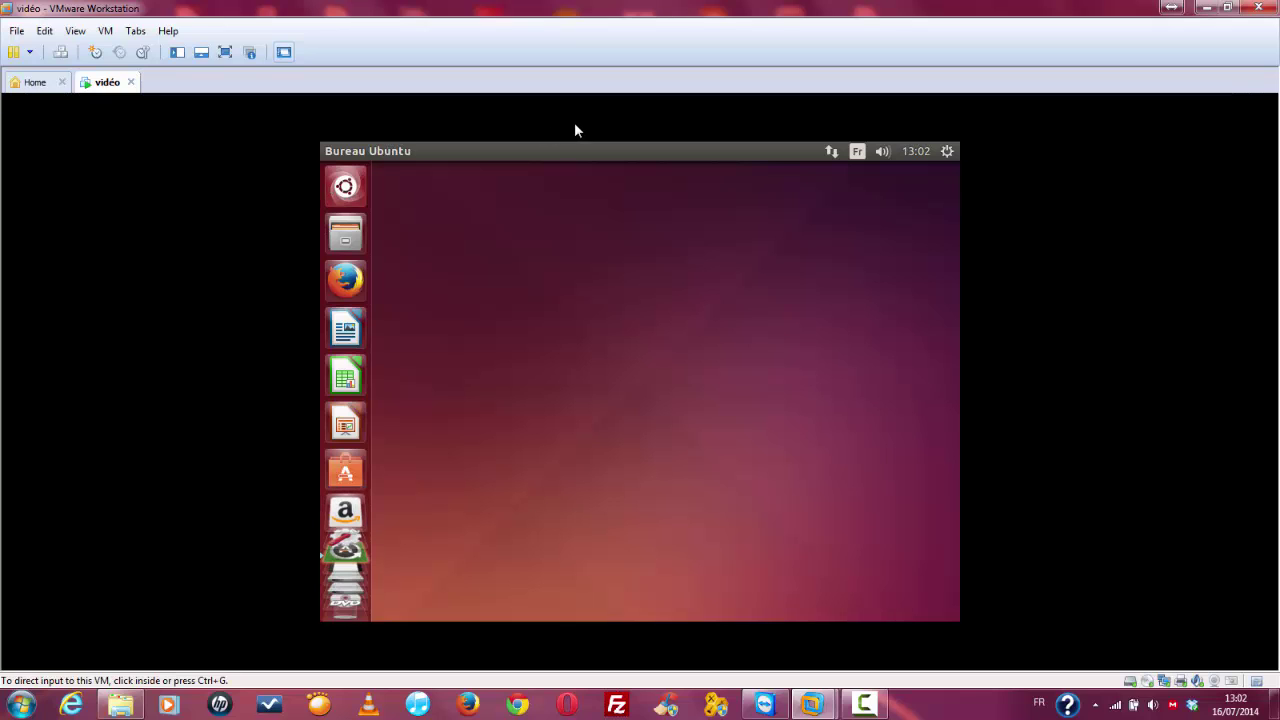
left_click(947, 151)
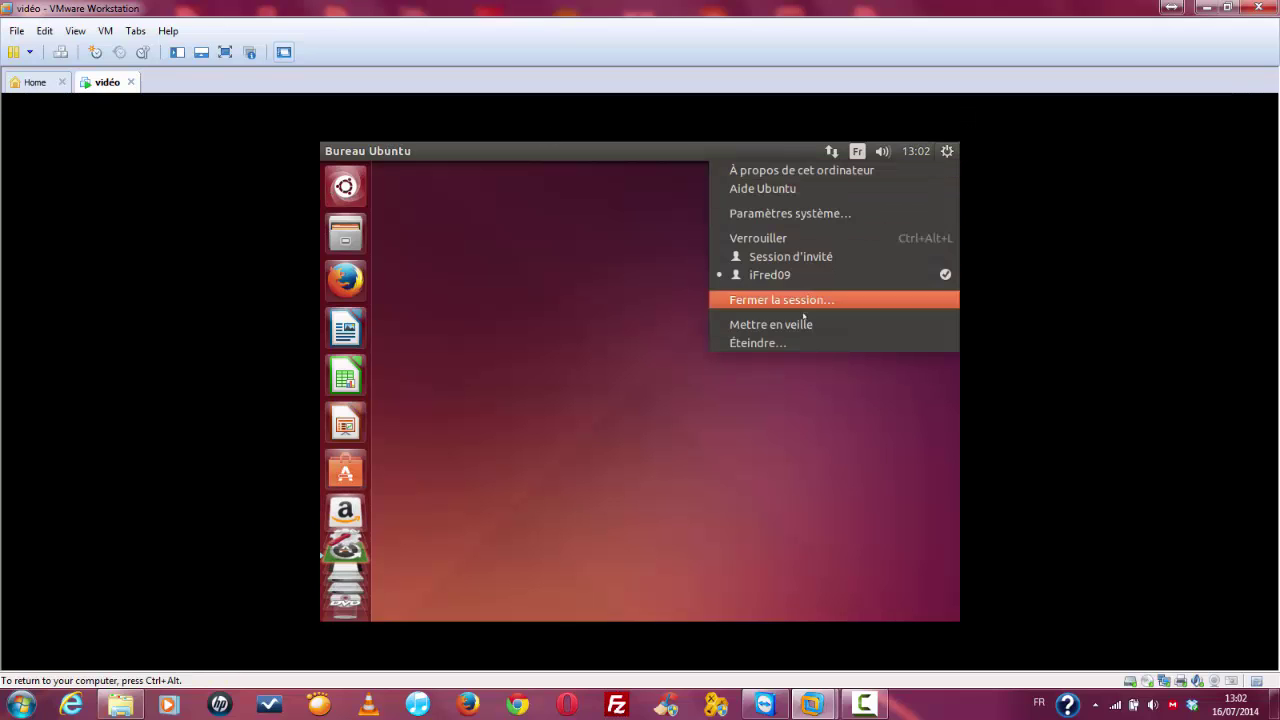
left_click(791, 344)
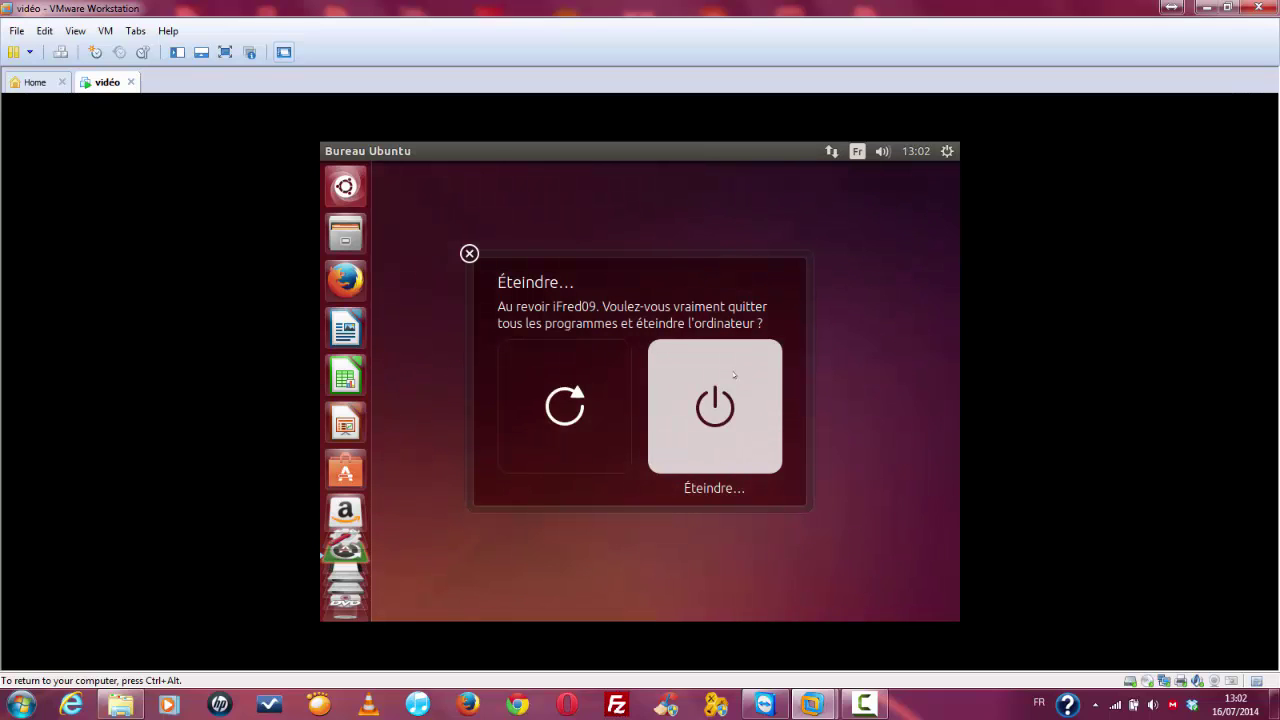
left_click(545, 377)
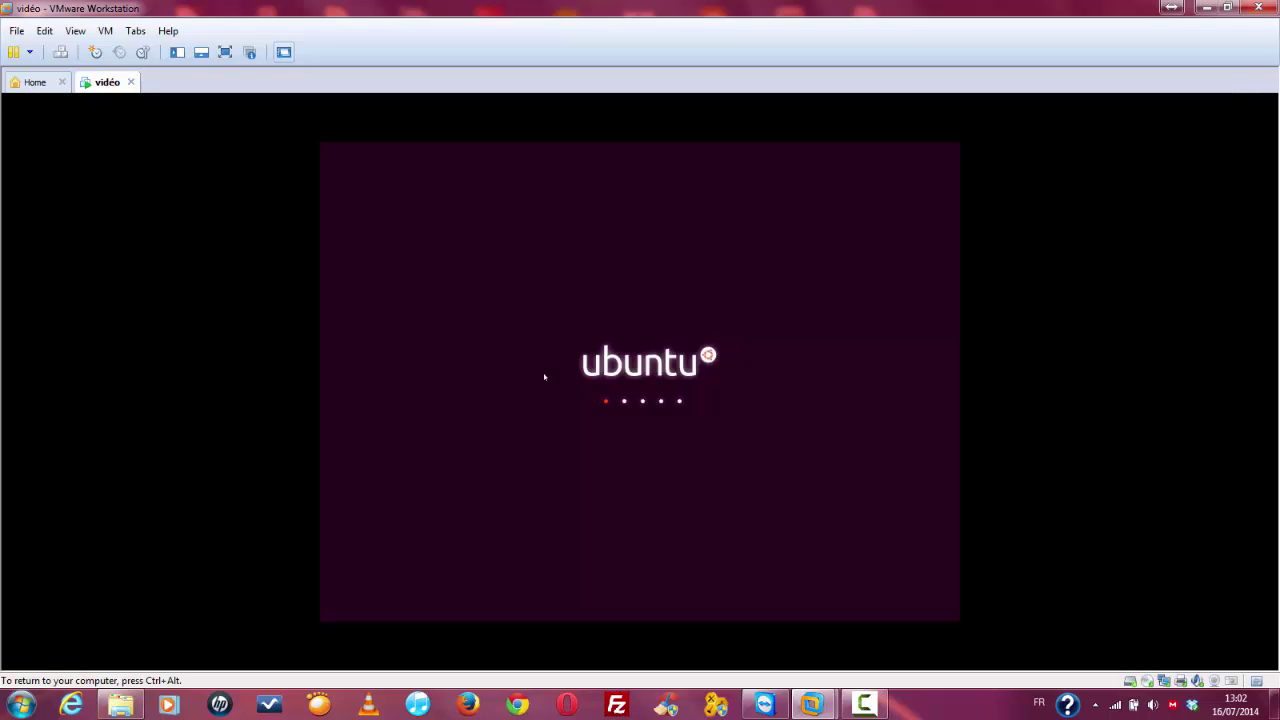
Step: Boot from Hard Drive in the Boot Menu, then start Windows 7 (loader) from GRUB
key("Escape")
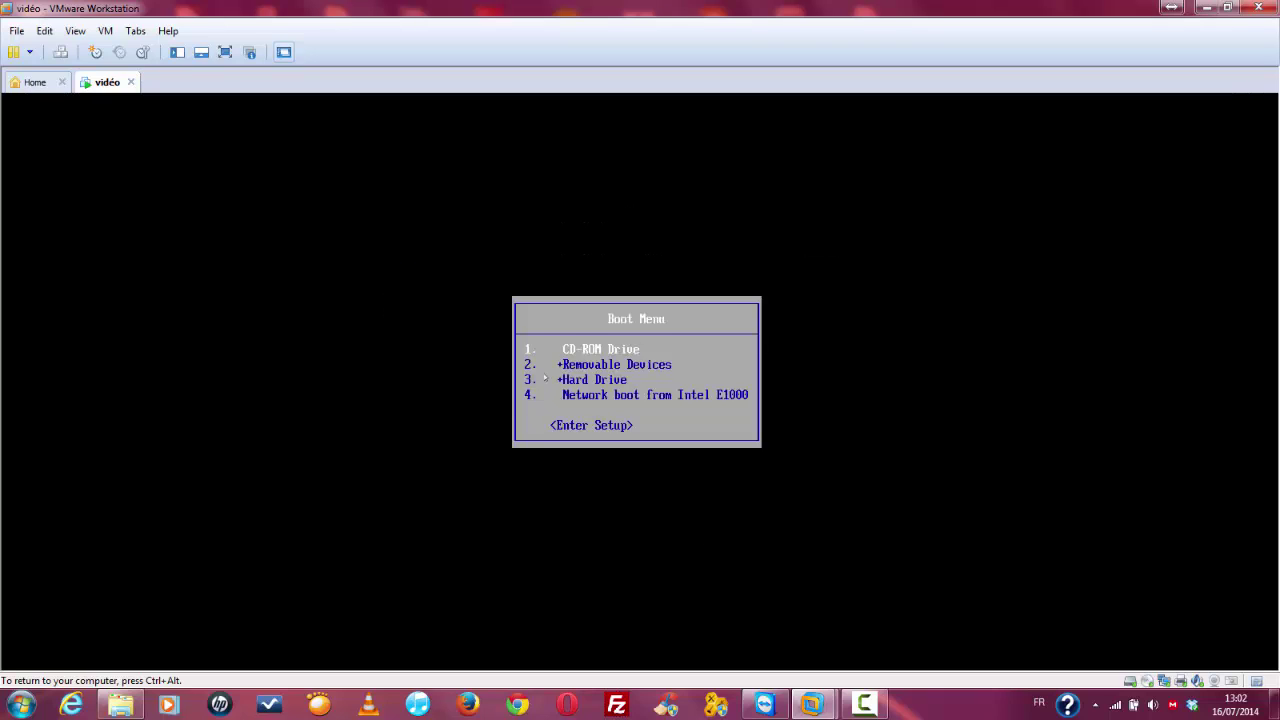
key("Down")
key("Down")
key("Return")
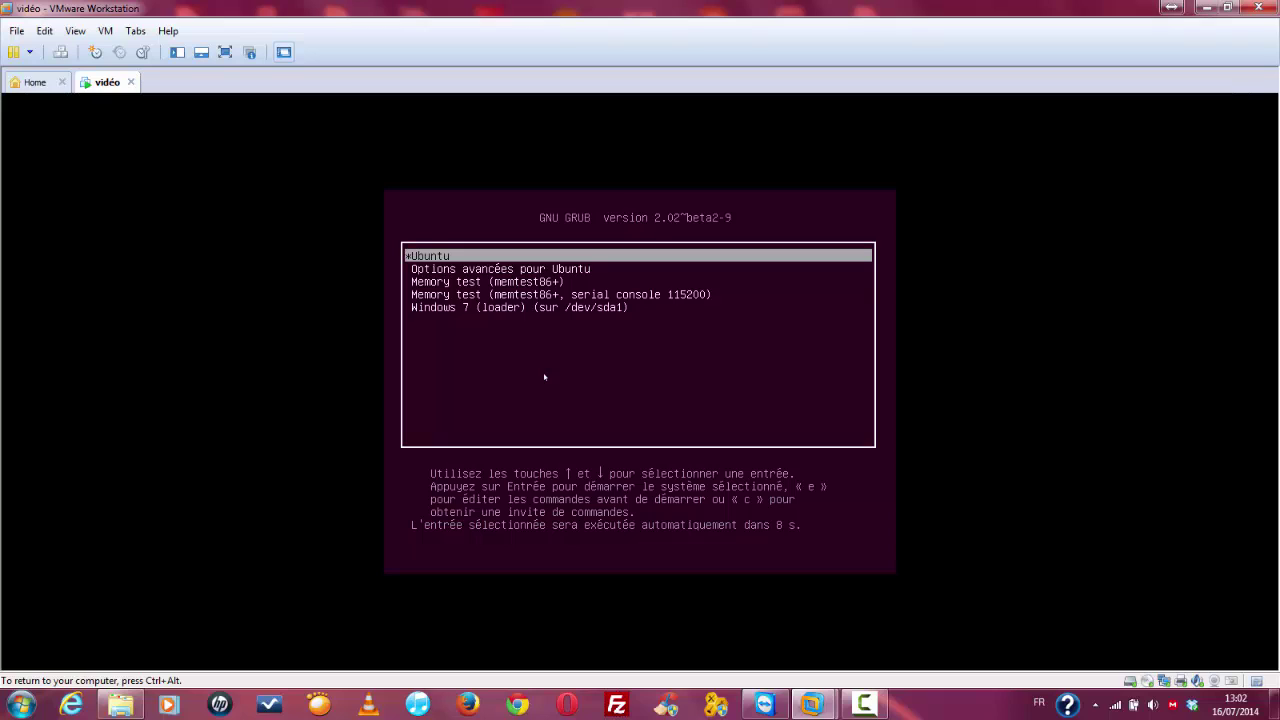
key("Down")
key("Down")
key("Down")
key("Down")
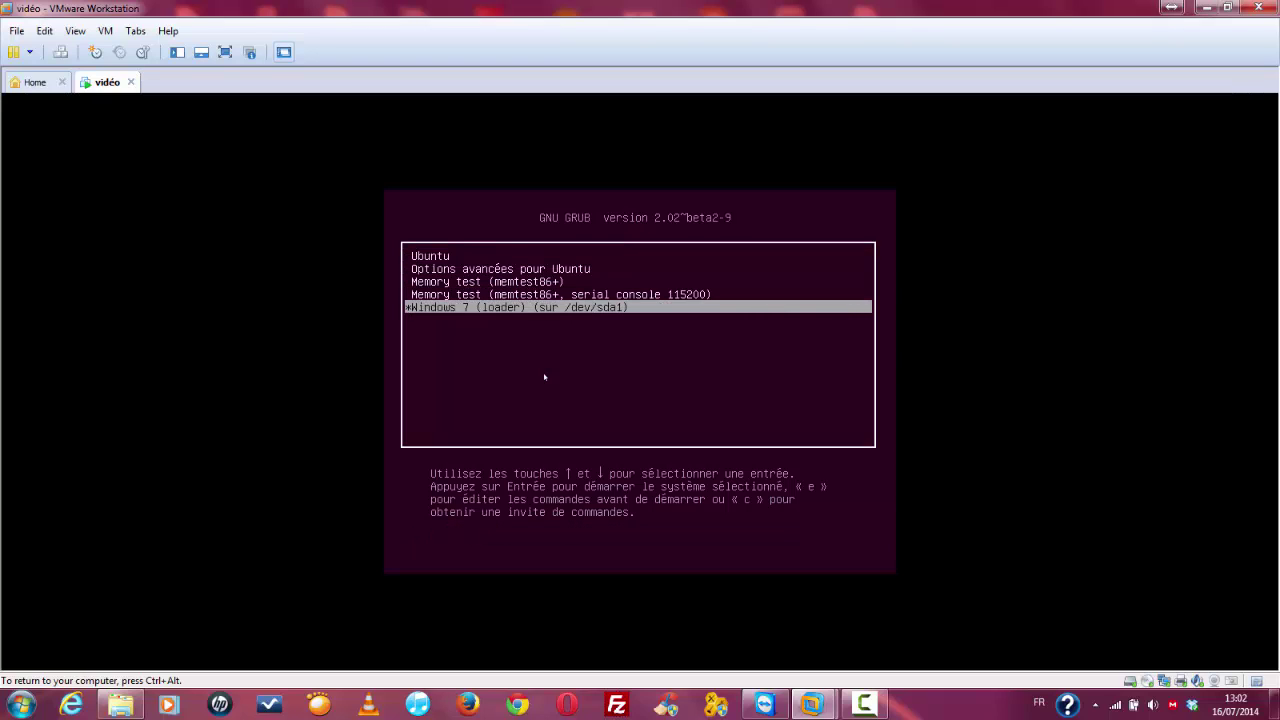
key("Return")
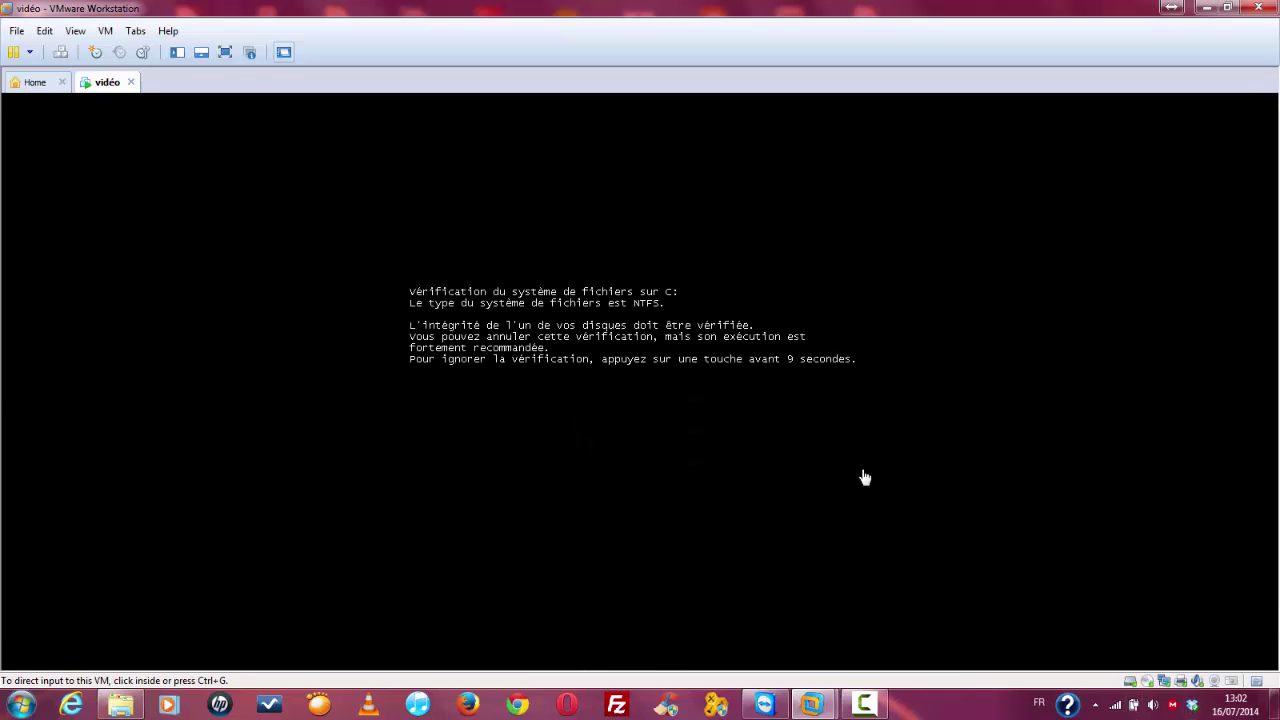
Step: Capture VM input while CHKDSK checks C:, then release it with Ctrl+Alt
left_click(659, 428)
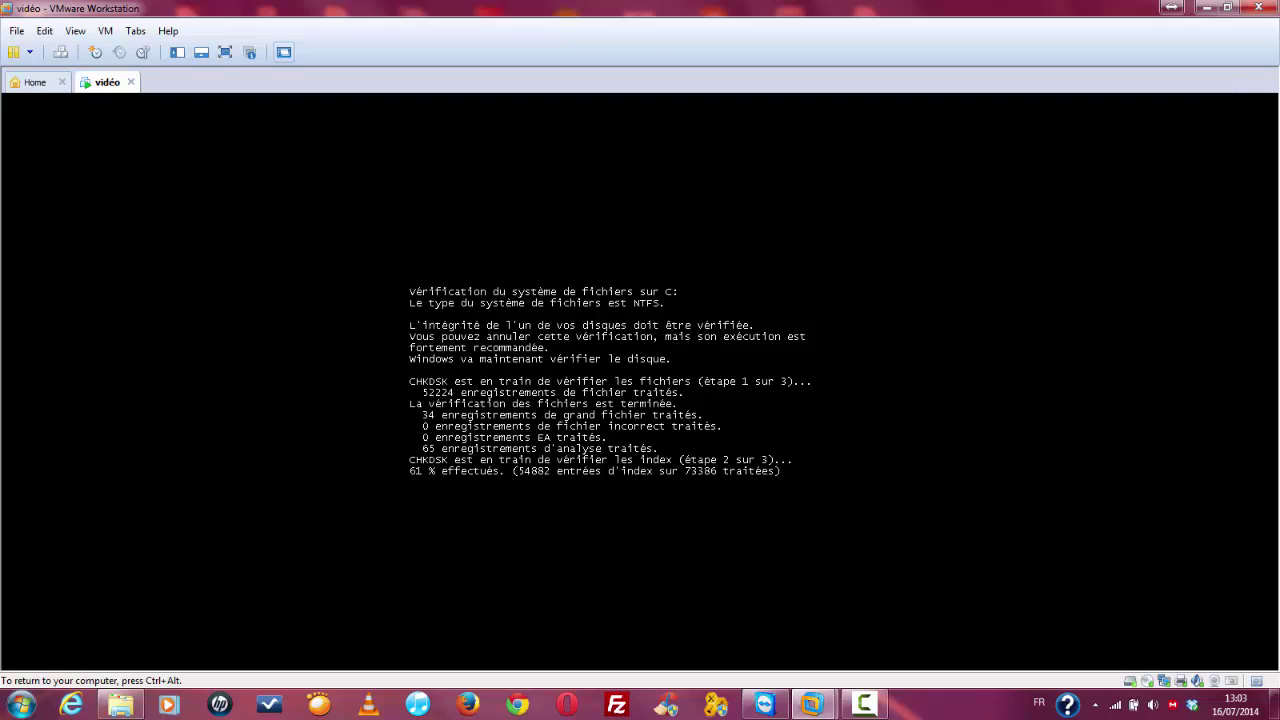
key("ctrl+alt")
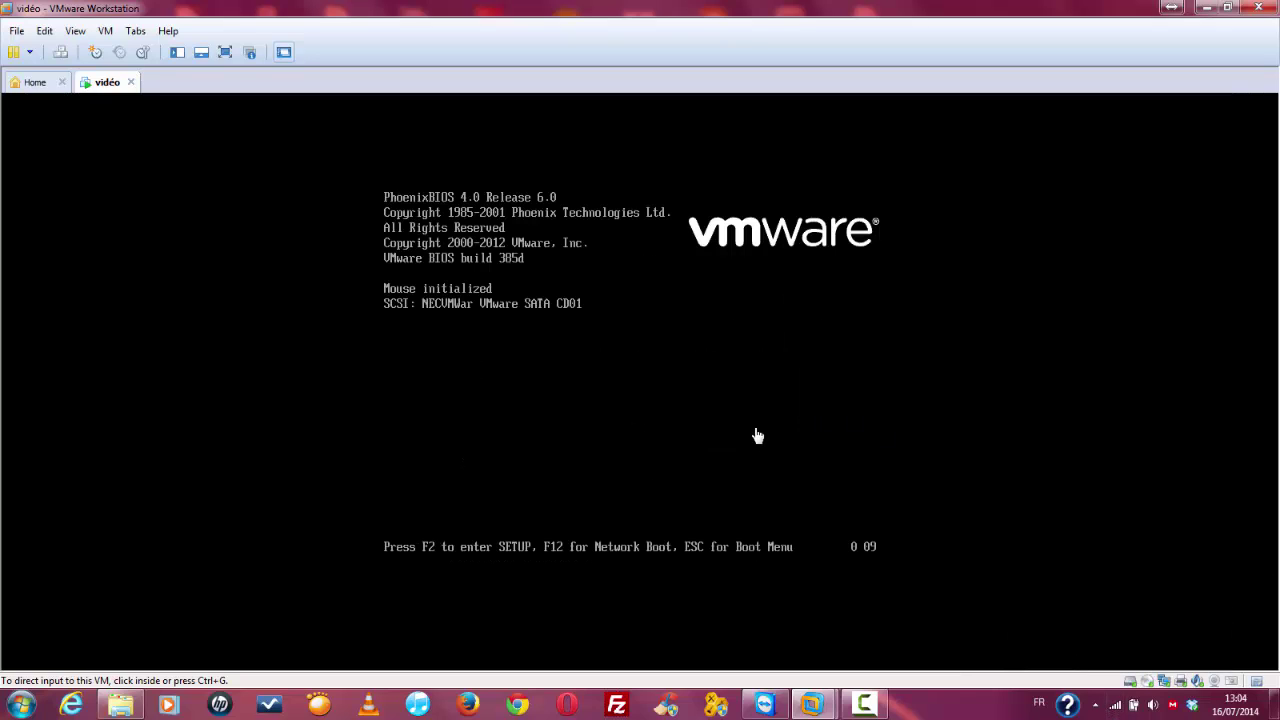
Step: Boot the VM from Hard Drive via the Esc boot menu, then start Windows 7 (loader) in GRUB
left_click(757, 434)
key("Escape")
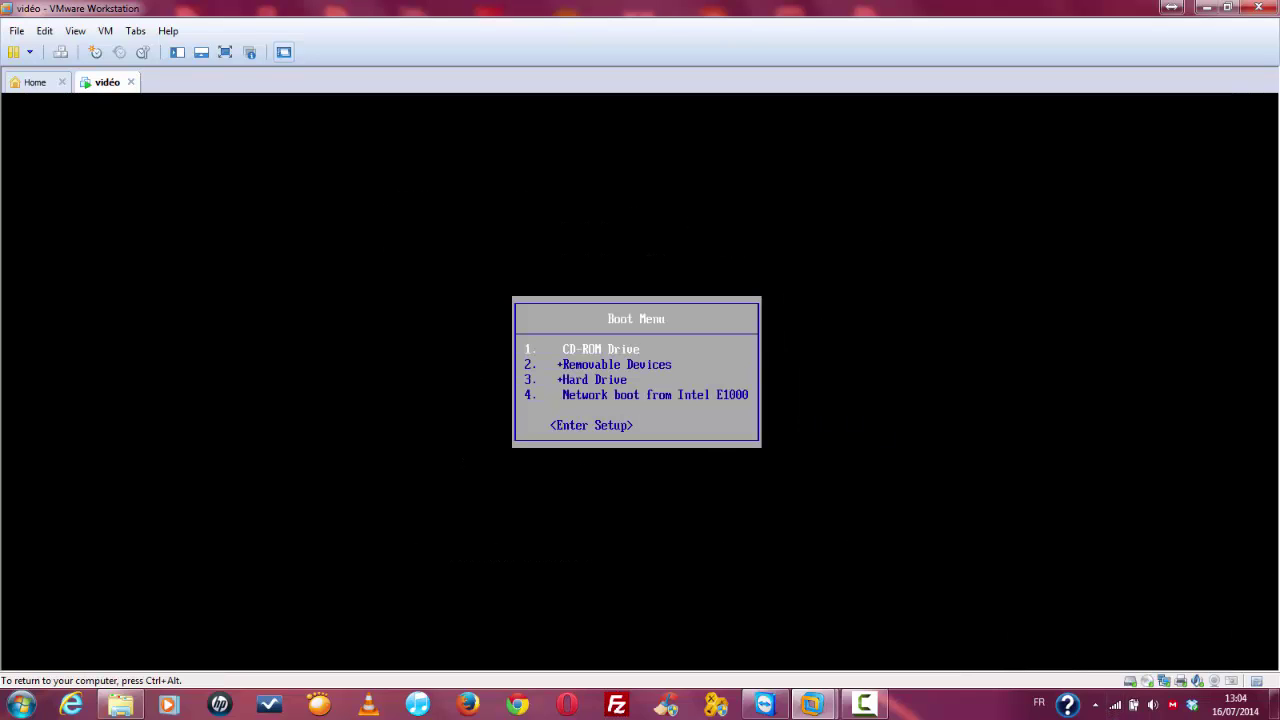
key("Down")
key("Down")
key("Return")
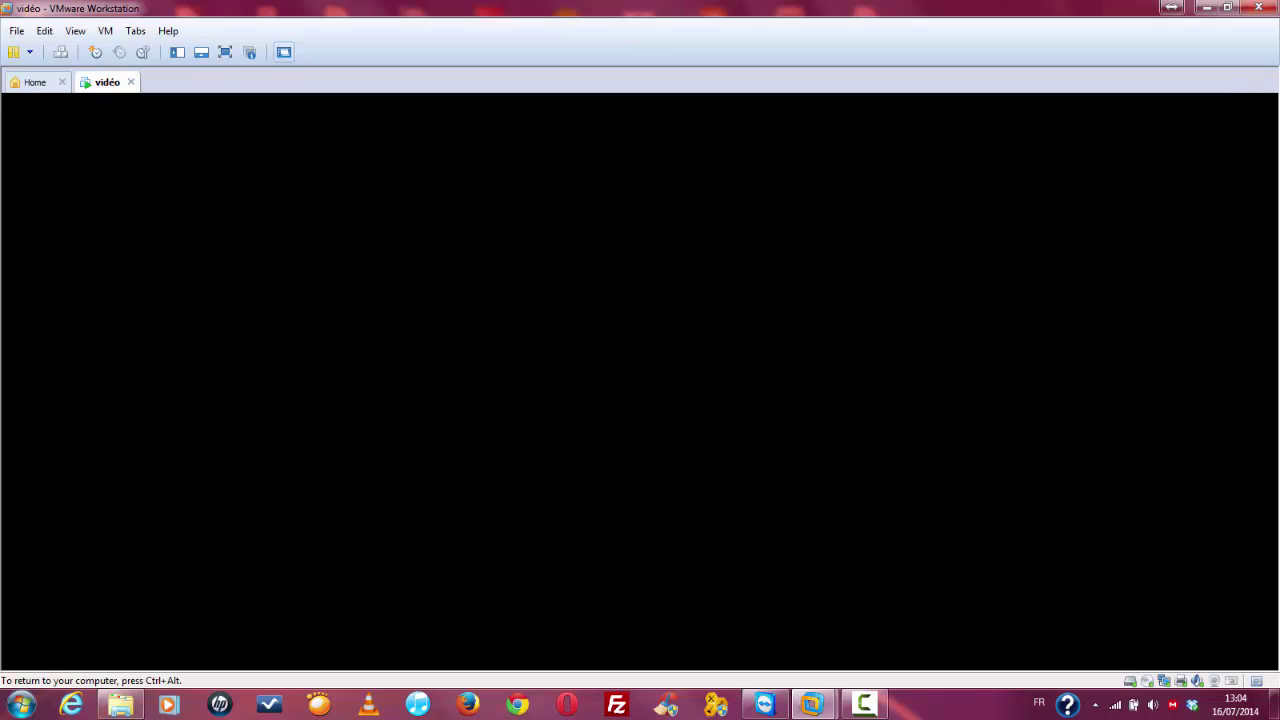
key("Down")
key("Down")
key("Down")
key("Down")
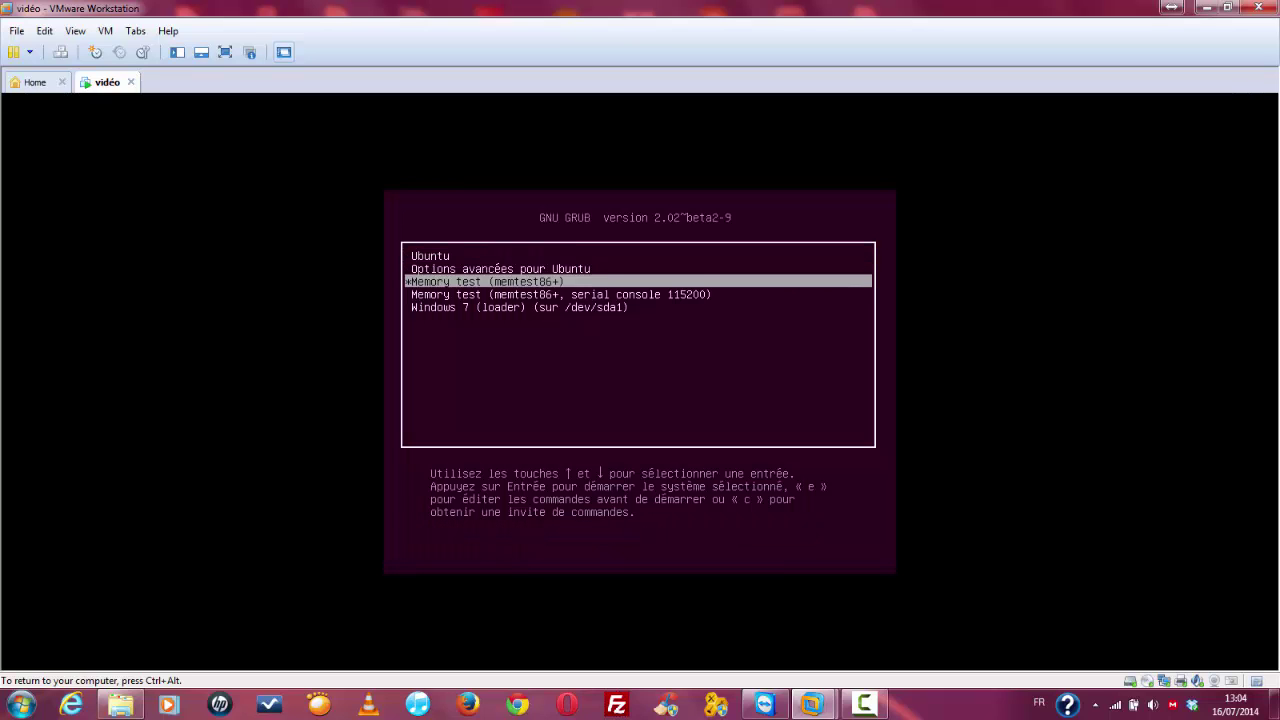
key("Return")
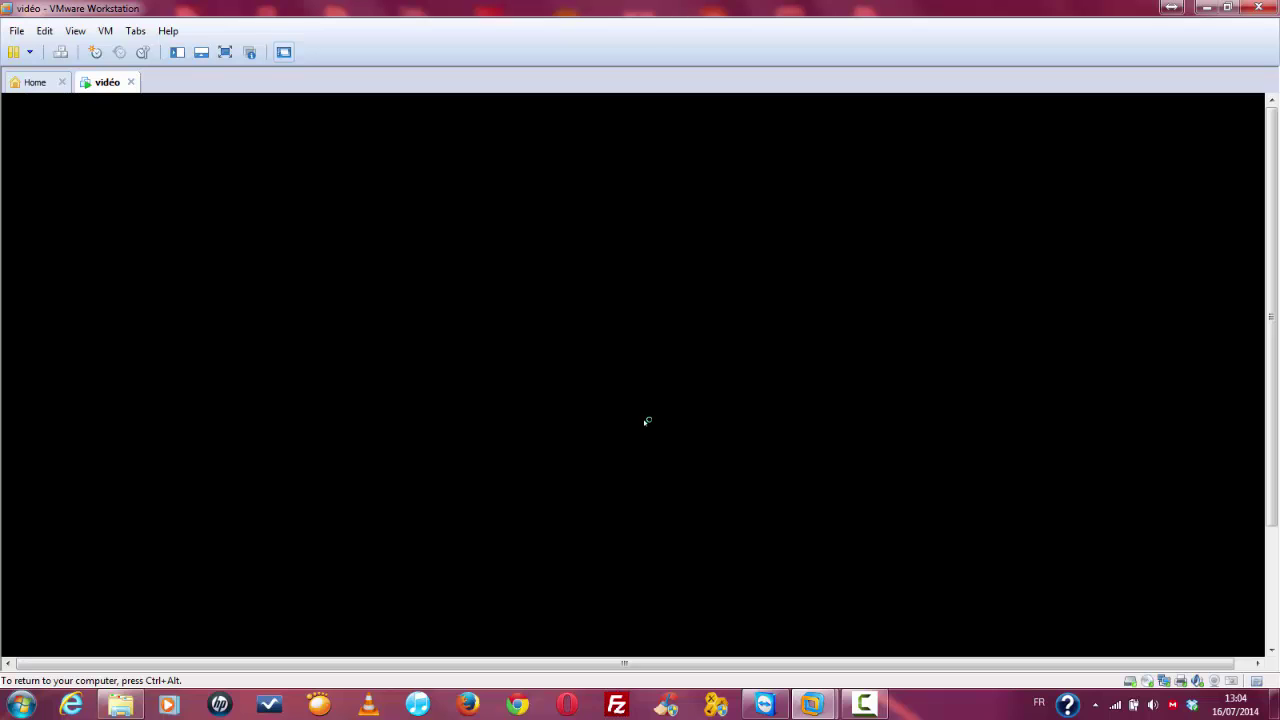
Step: Release input to the host and shift the VM view to show the Windows 7 desktop and taskbar
key("ctrl+alt")
left_click(864, 704)
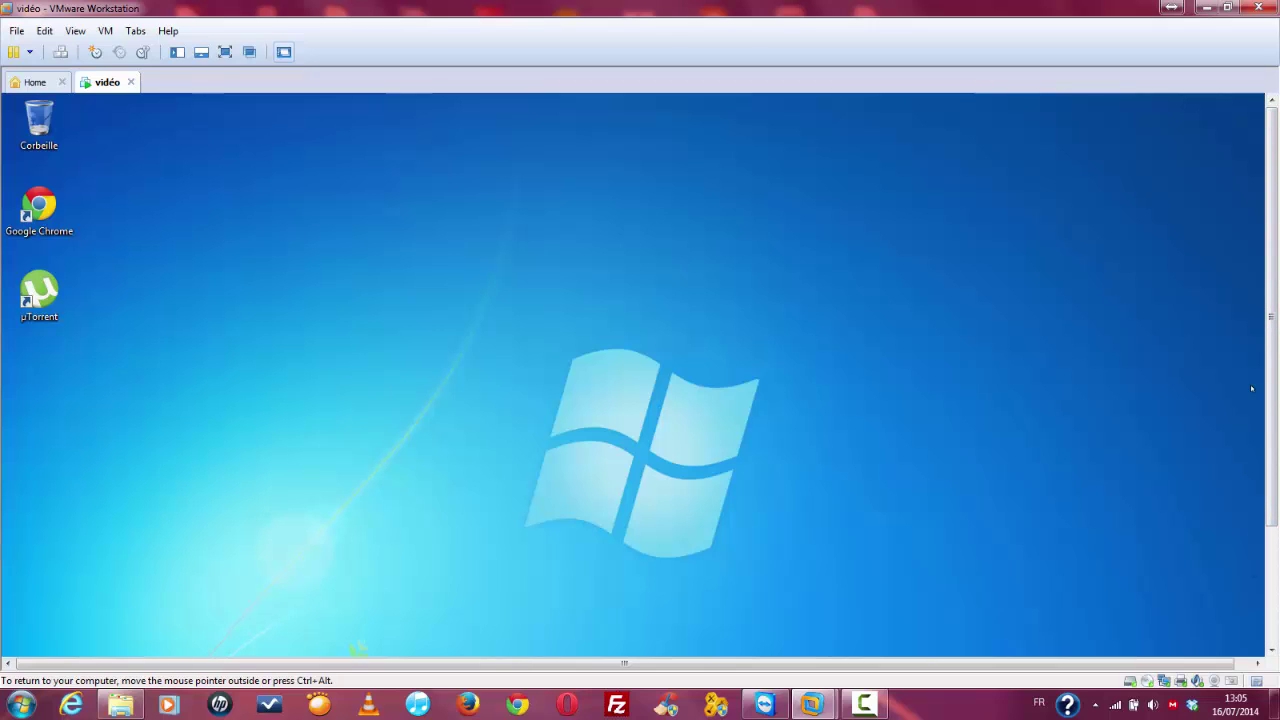
mouse_move(1268, 362)
left_mouse_down()
mouse_move(1268, 482)
mouse_move(1268, 362)
left_mouse_up()
scroll(1266, 255, "down", 3)
scroll(1266, 255, "up", 3)
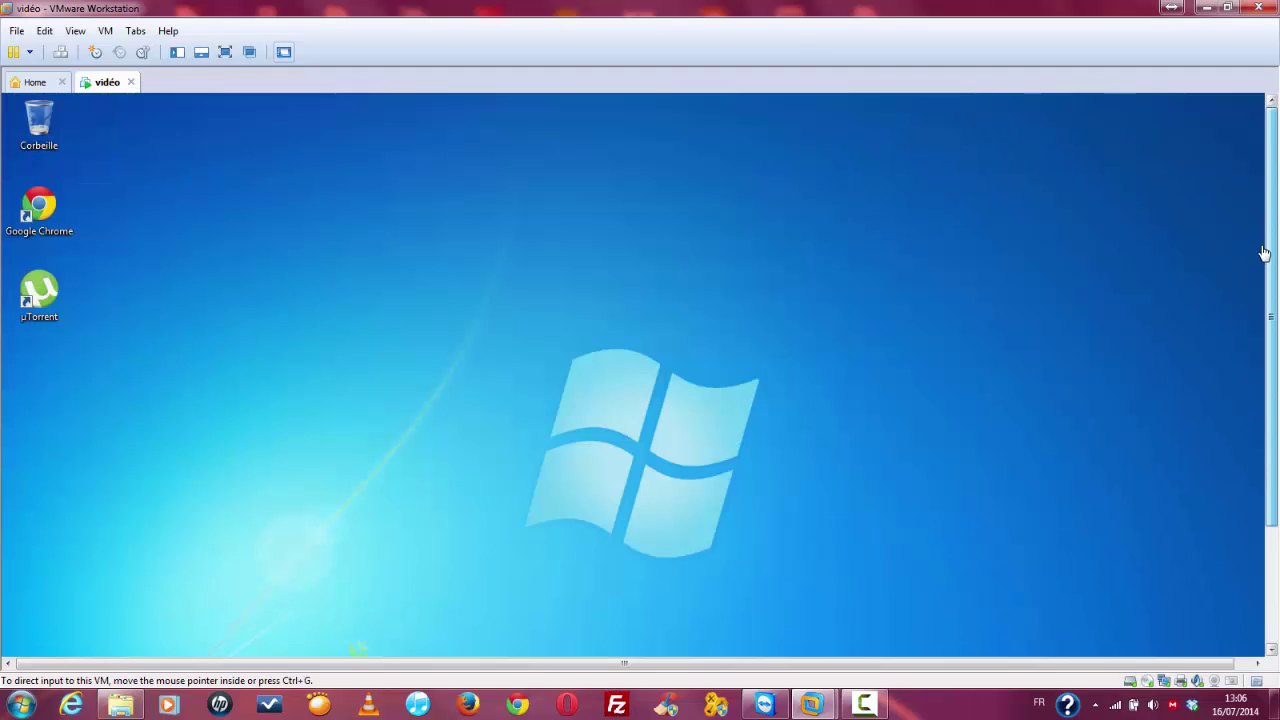
left_click_drag(1264, 253, 1270, 592)
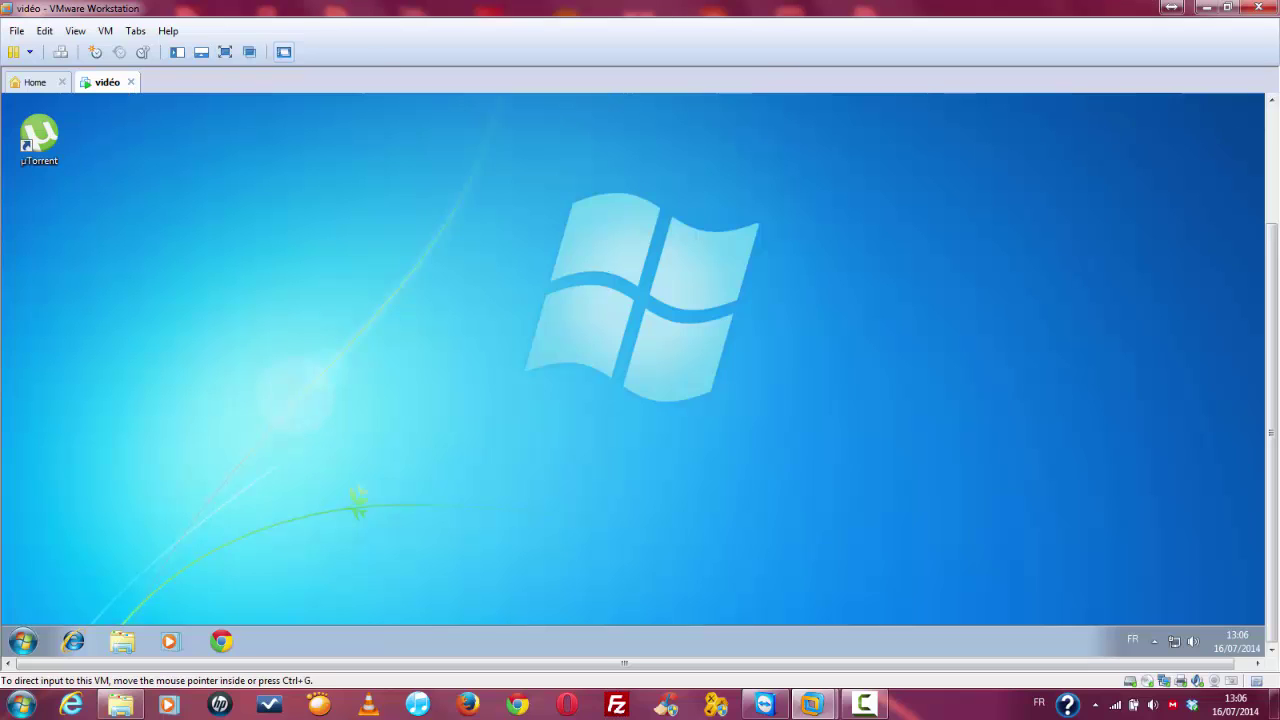
left_click(864, 706)
left_click(866, 706)
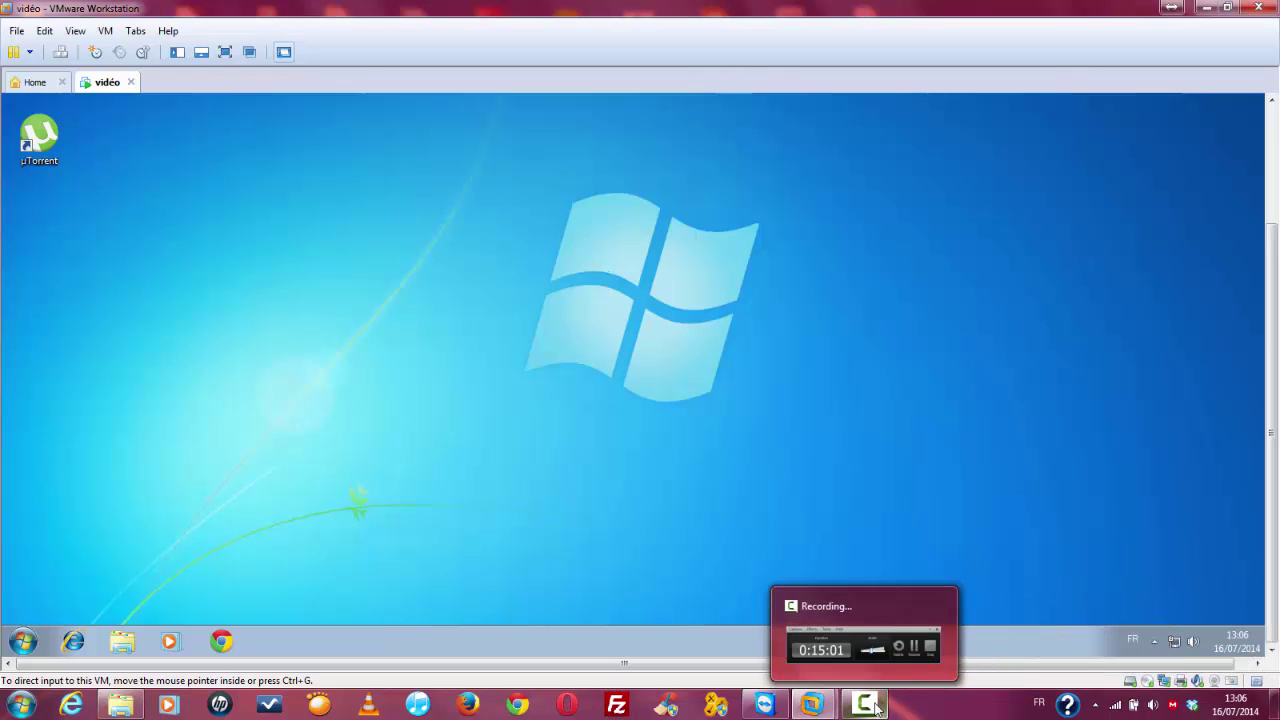